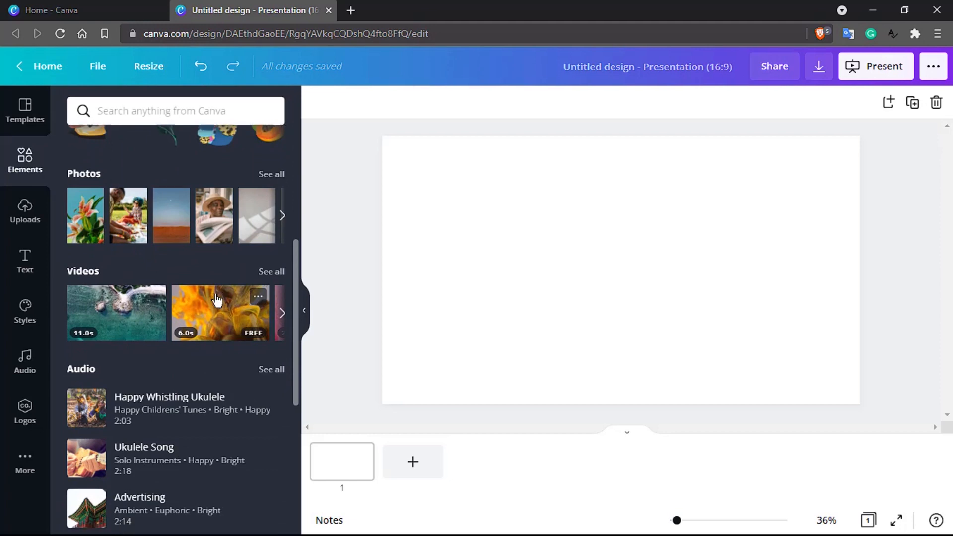
- Browse the elements library, then search it for 'html'
{"action": "scroll", "coordinate": [216, 294], "scroll_direction": "down", "scroll_amount": 6}
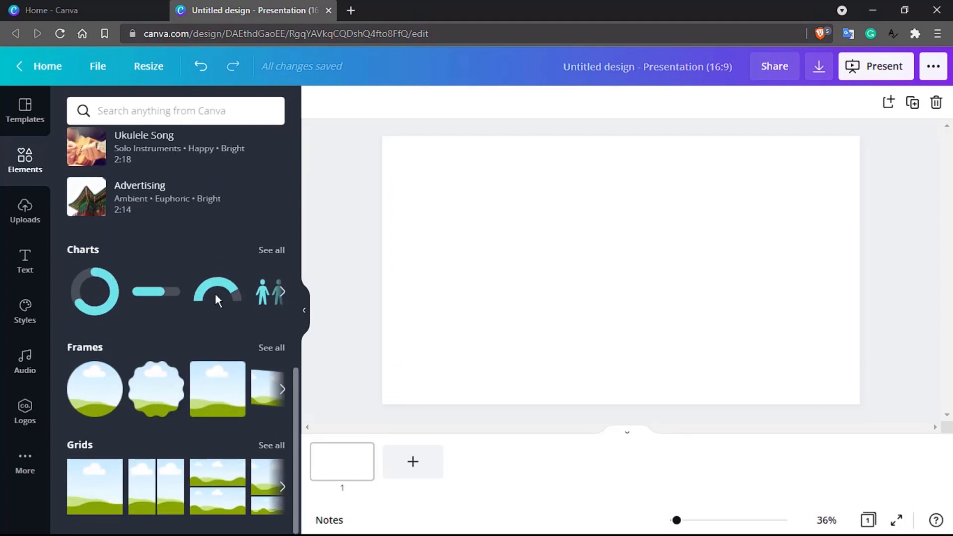
{"action": "scroll", "coordinate": [216, 293], "scroll_direction": "up", "scroll_amount": 10}
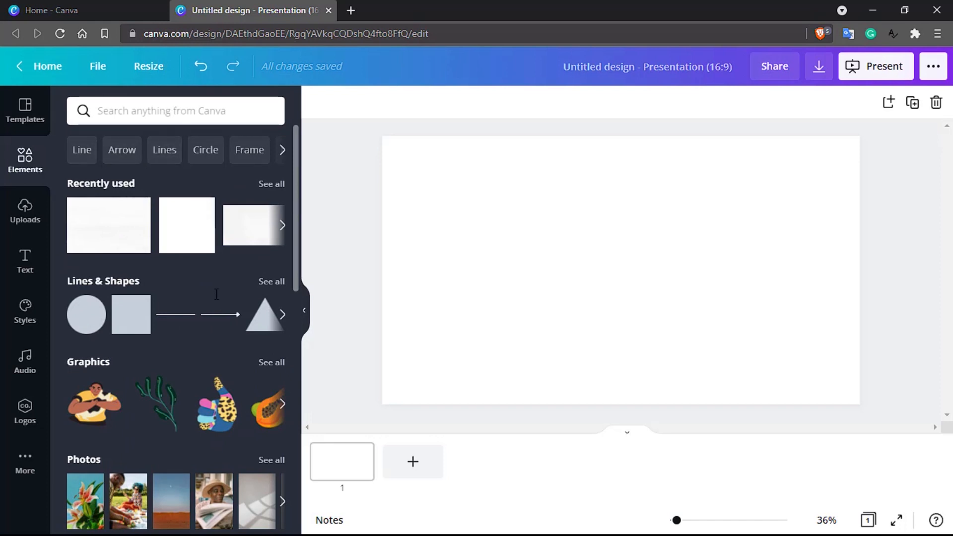
{"action": "scroll", "coordinate": [178, 258], "scroll_direction": "down", "scroll_amount": 4}
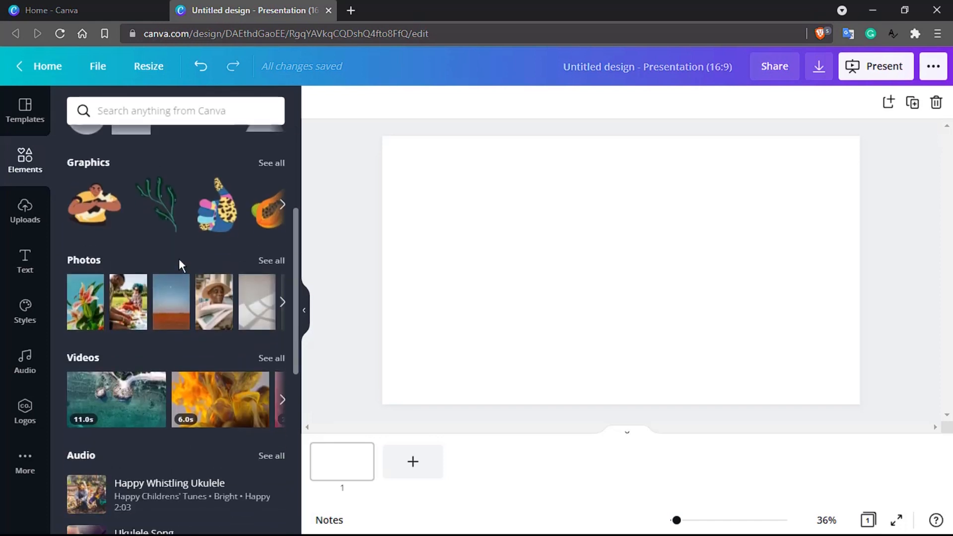
{"action": "scroll", "coordinate": [178, 258], "scroll_direction": "up", "scroll_amount": 3}
{"action": "scroll", "coordinate": [180, 260], "scroll_direction": "up", "scroll_amount": 1}
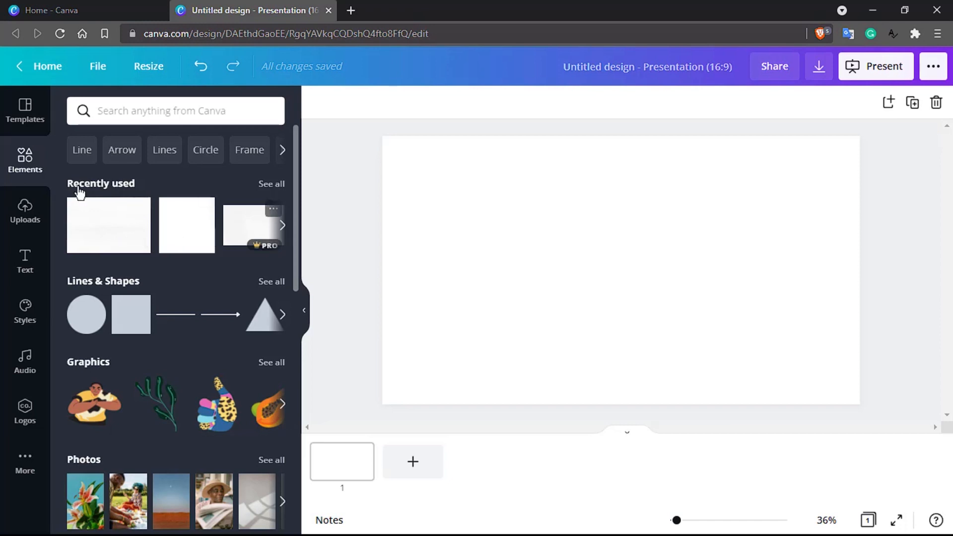
{"action": "scroll", "coordinate": [79, 193], "scroll_direction": "down", "scroll_amount": 2}
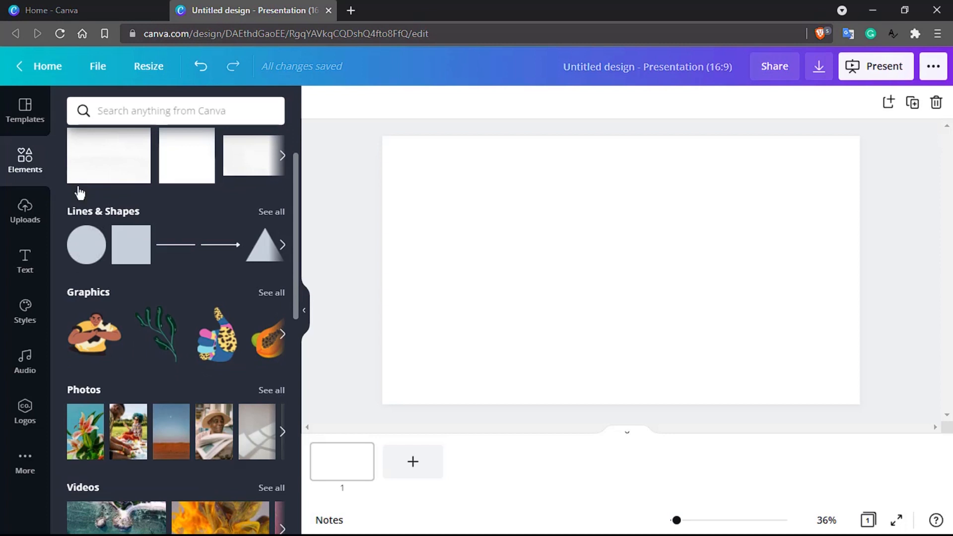
{"action": "scroll", "coordinate": [79, 192], "scroll_direction": "down", "scroll_amount": 2}
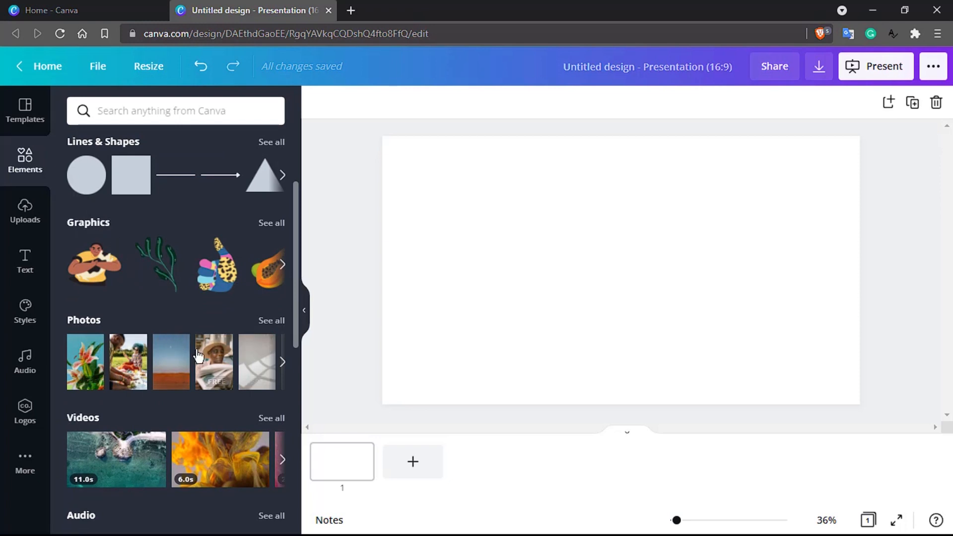
{"action": "scroll", "coordinate": [196, 350], "scroll_direction": "down", "scroll_amount": 3}
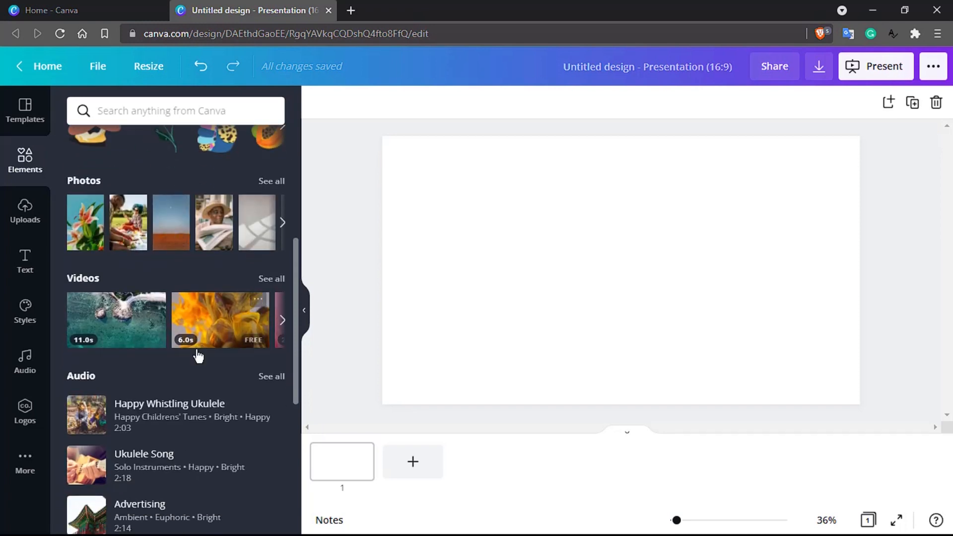
{"action": "scroll", "coordinate": [198, 355], "scroll_direction": "down", "scroll_amount": 6}
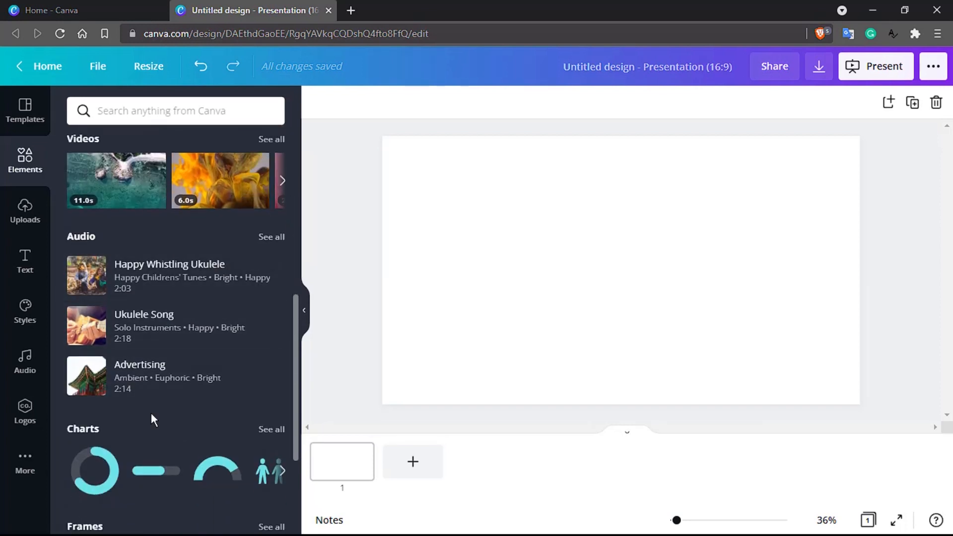
{"action": "scroll", "coordinate": [152, 419], "scroll_direction": "down", "scroll_amount": 1}
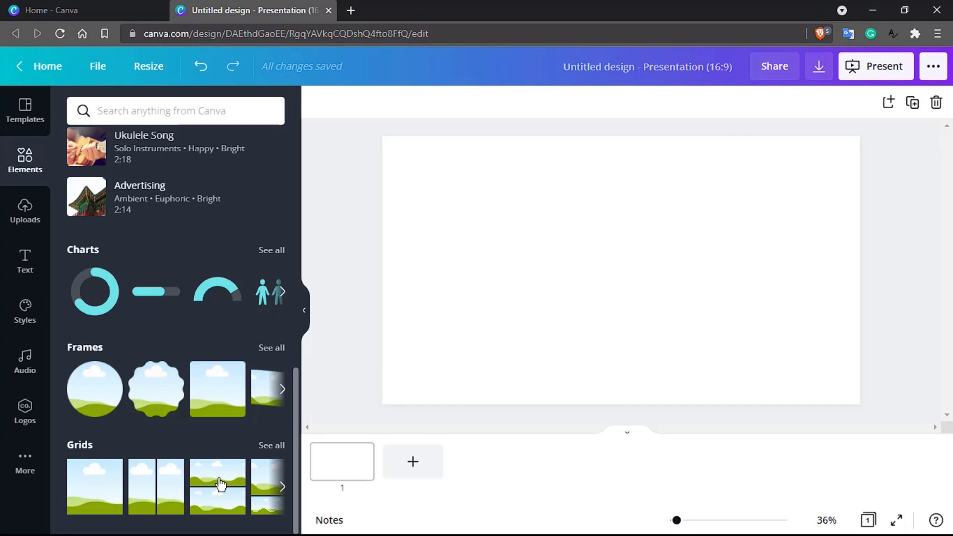
{"action": "scroll", "coordinate": [219, 478], "scroll_direction": "up", "scroll_amount": 10}
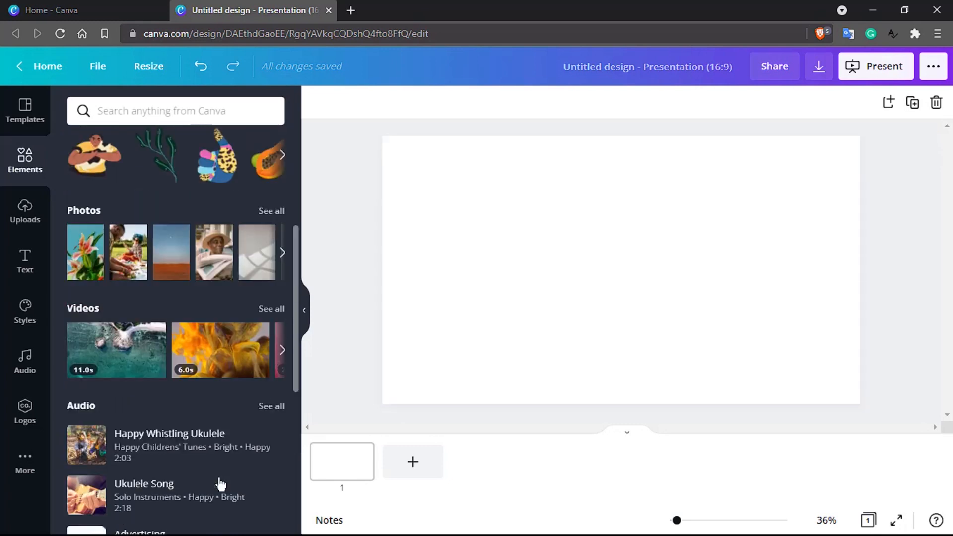
{"action": "scroll", "coordinate": [208, 358], "scroll_direction": "up", "scroll_amount": 3}
{"action": "left_click", "coordinate": [197, 113]}
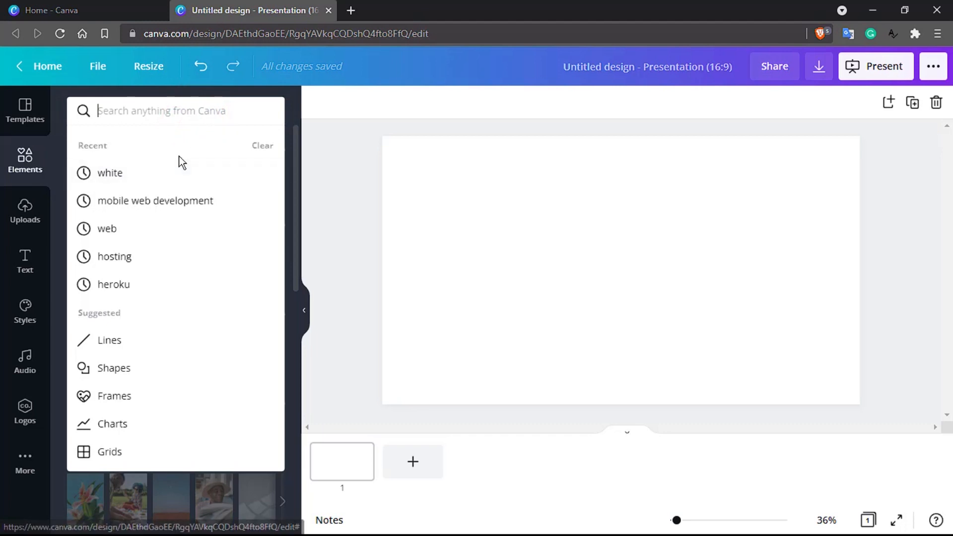
{"action": "type", "text": "html"}
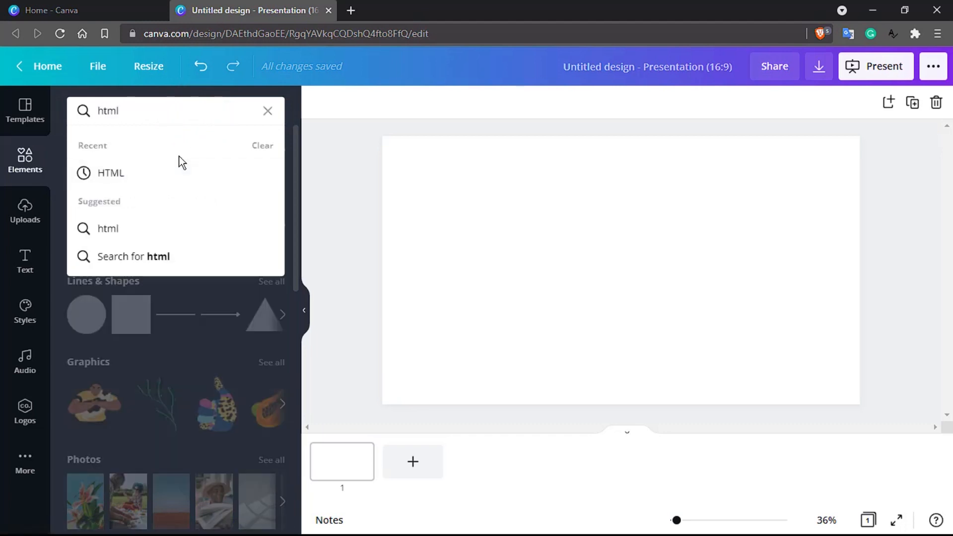
{"action": "key", "text": "Return"}
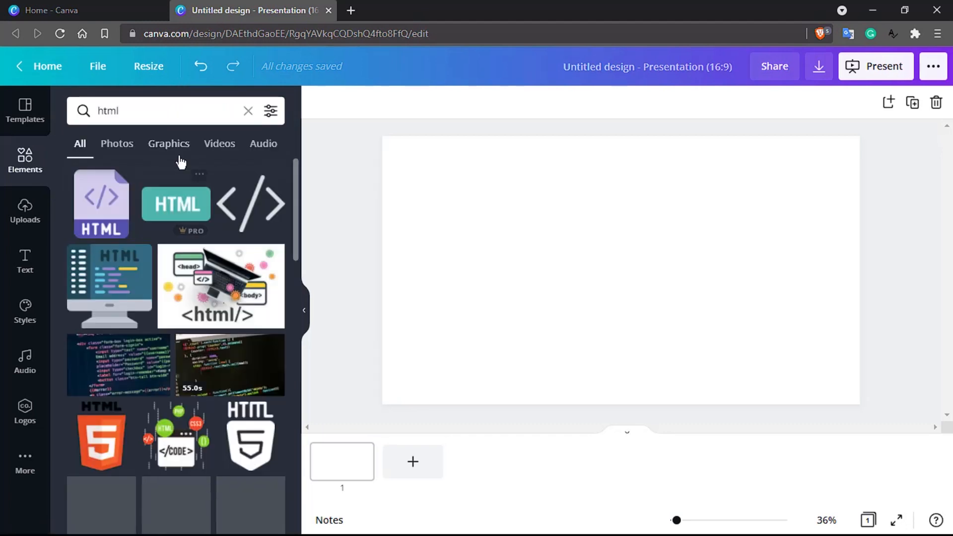
- Filter the html results by photos, graphics, videos and audio, then clear the search
{"action": "scroll", "coordinate": [202, 280], "scroll_direction": "down", "scroll_amount": 2}
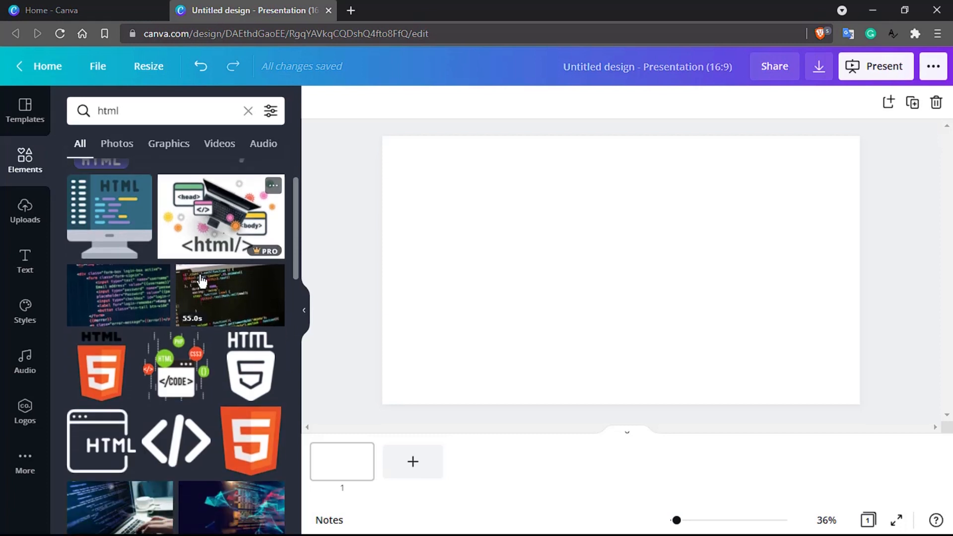
{"action": "scroll", "coordinate": [193, 273], "scroll_direction": "down", "scroll_amount": 2}
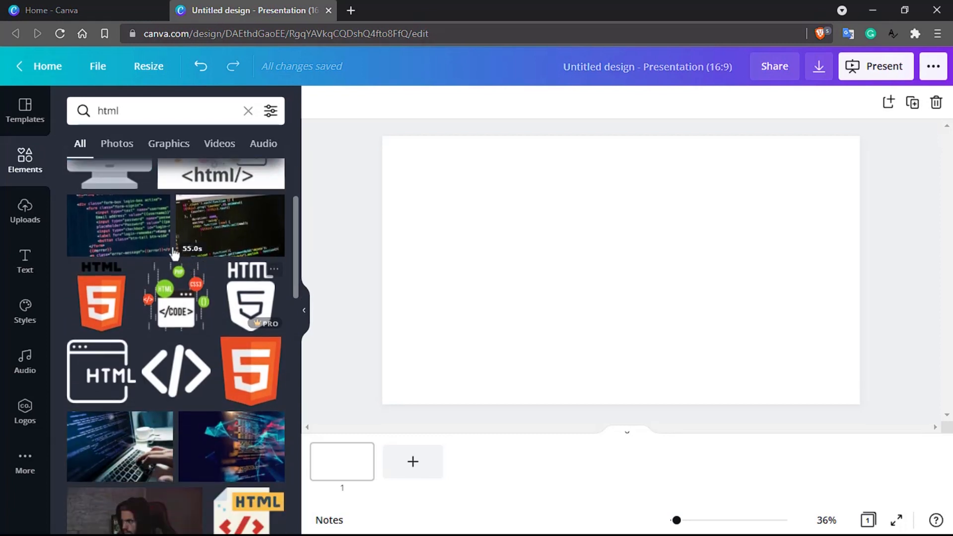
{"action": "scroll", "coordinate": [168, 246], "scroll_direction": "down", "scroll_amount": 6}
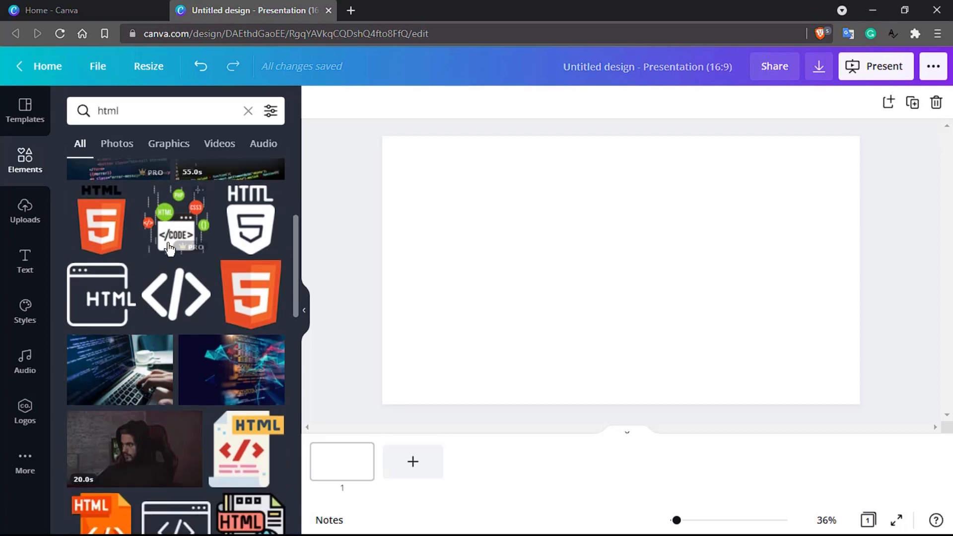
{"action": "scroll", "coordinate": [169, 248], "scroll_direction": "up", "scroll_amount": 4}
{"action": "scroll", "coordinate": [169, 247], "scroll_direction": "up", "scroll_amount": 3}
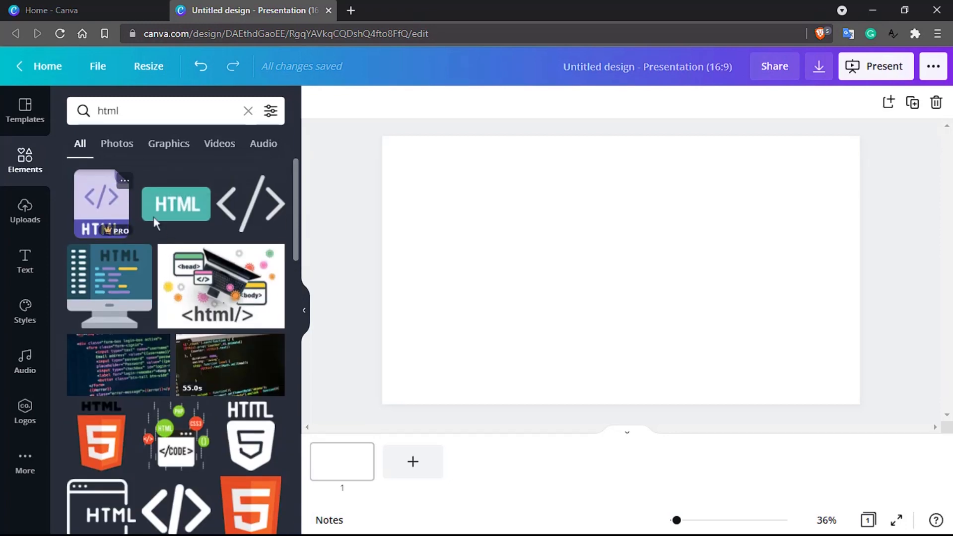
{"action": "left_click", "coordinate": [118, 145]}
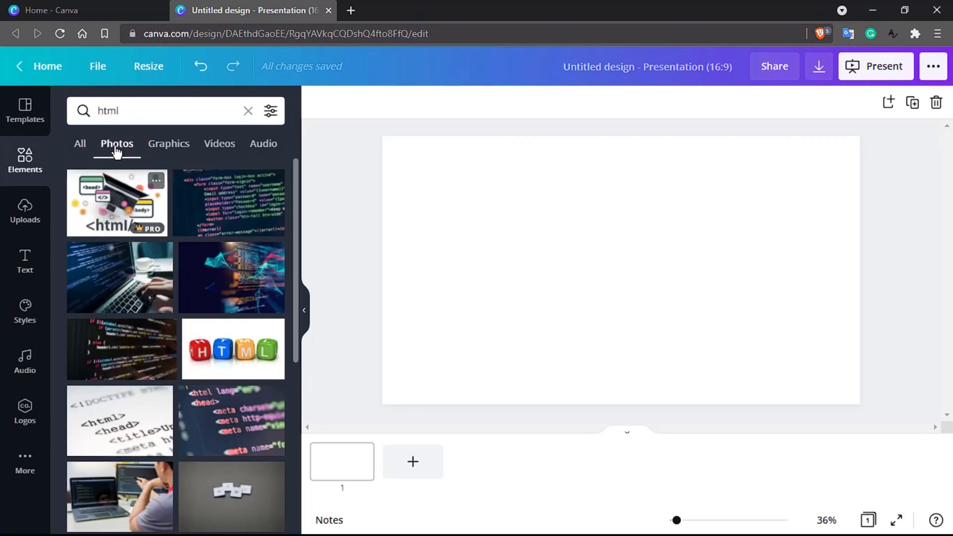
{"action": "left_click", "coordinate": [172, 145]}
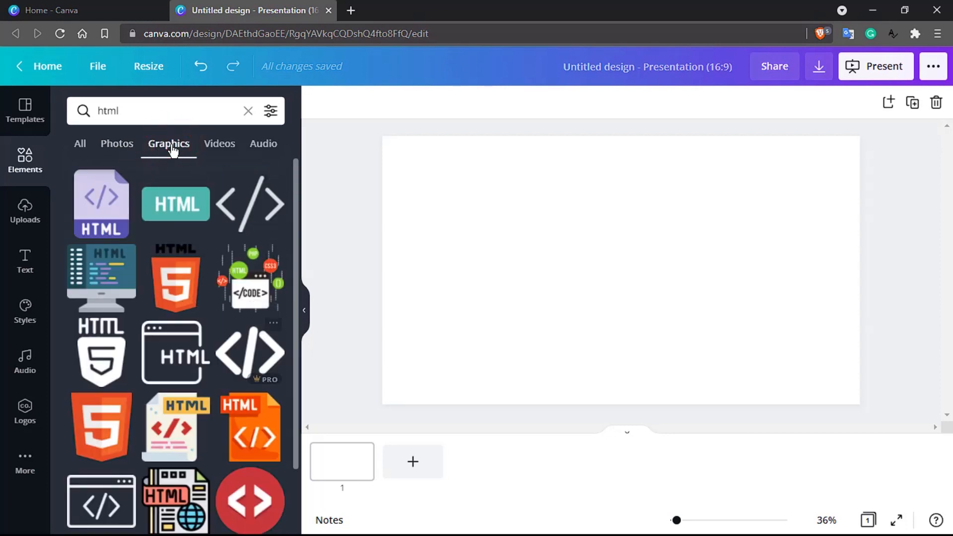
{"action": "left_click", "coordinate": [232, 145]}
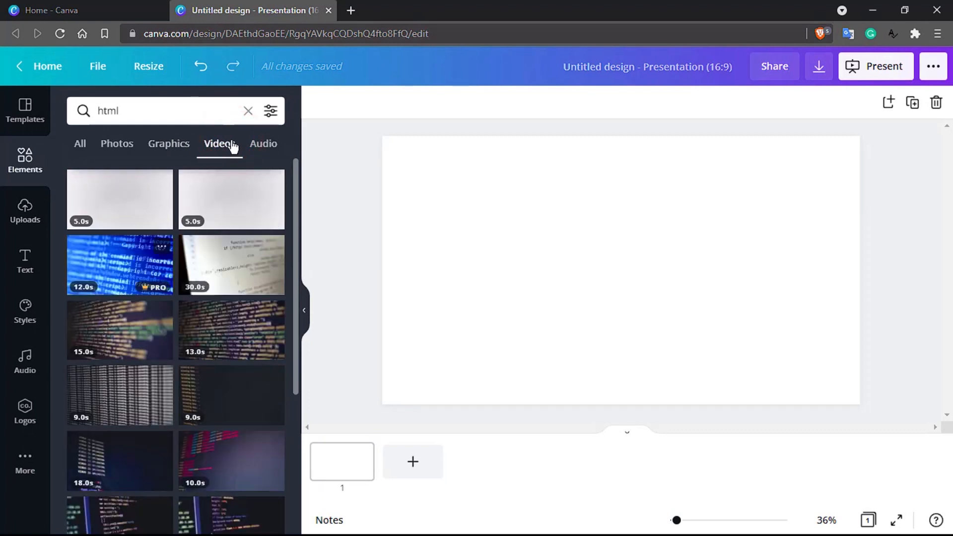
{"action": "left_click", "coordinate": [275, 146]}
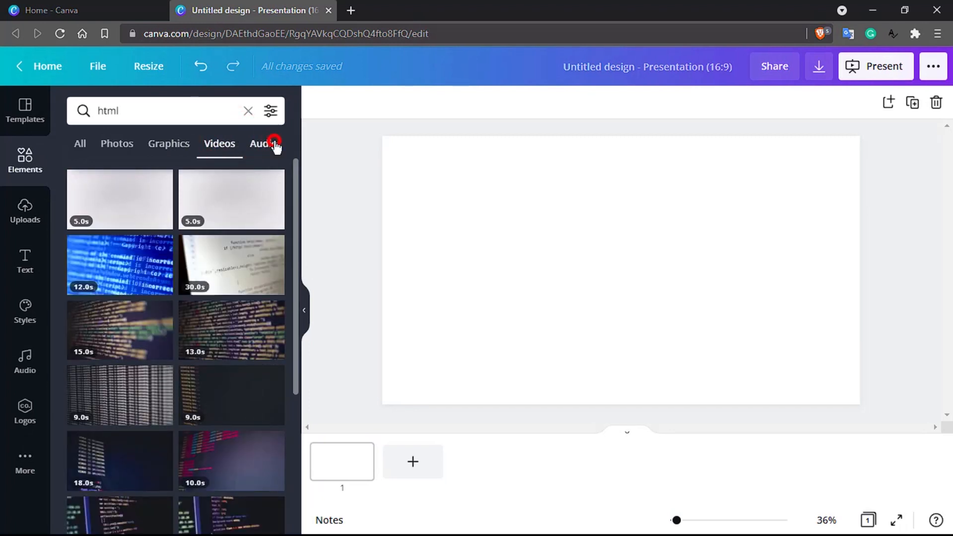
{"action": "left_click", "coordinate": [91, 142]}
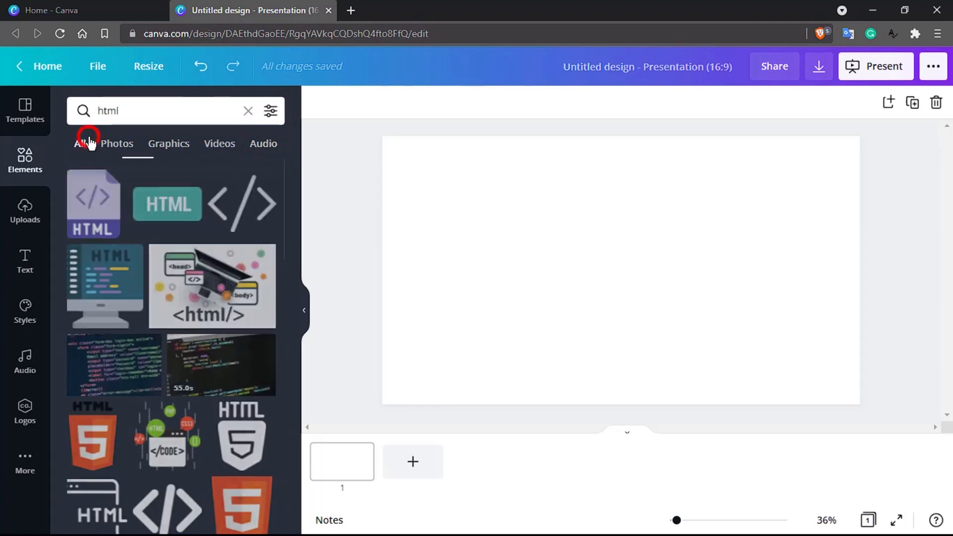
{"action": "left_click", "coordinate": [141, 107]}
{"action": "left_click", "coordinate": [250, 113]}
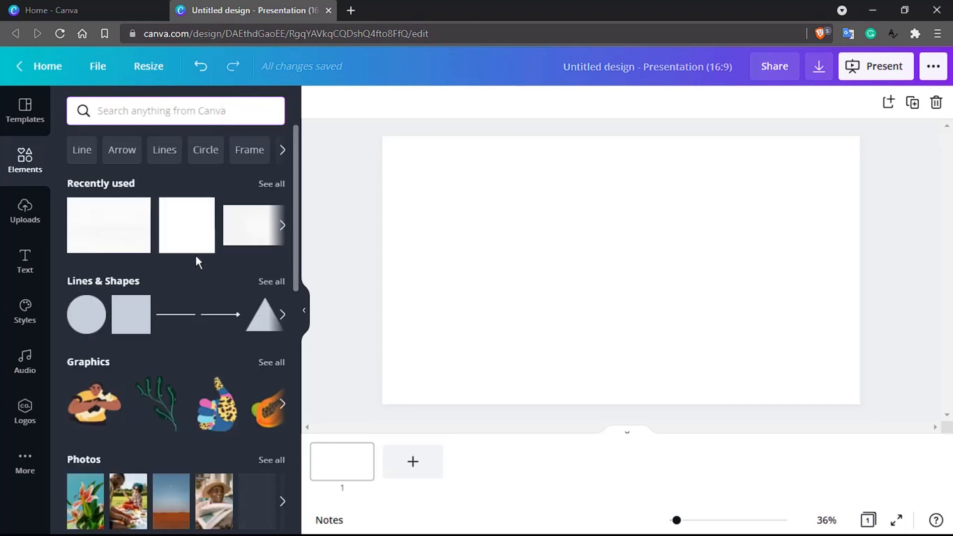
- From all Grids, place the one-wide-over-two-small grid onto slide 1
{"action": "scroll", "coordinate": [191, 288], "scroll_direction": "down", "scroll_amount": 5}
{"action": "scroll", "coordinate": [188, 301], "scroll_direction": "down", "scroll_amount": 6}
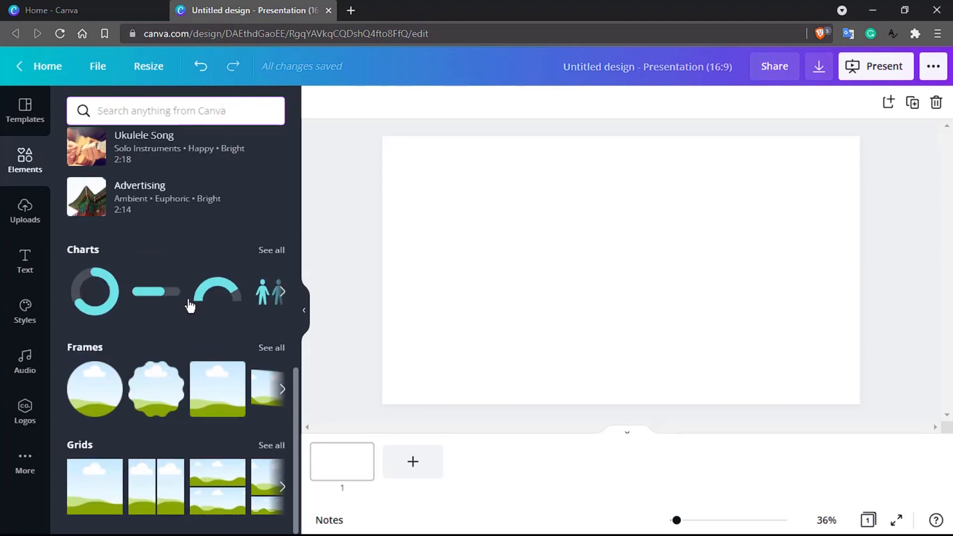
{"action": "left_click", "coordinate": [278, 446]}
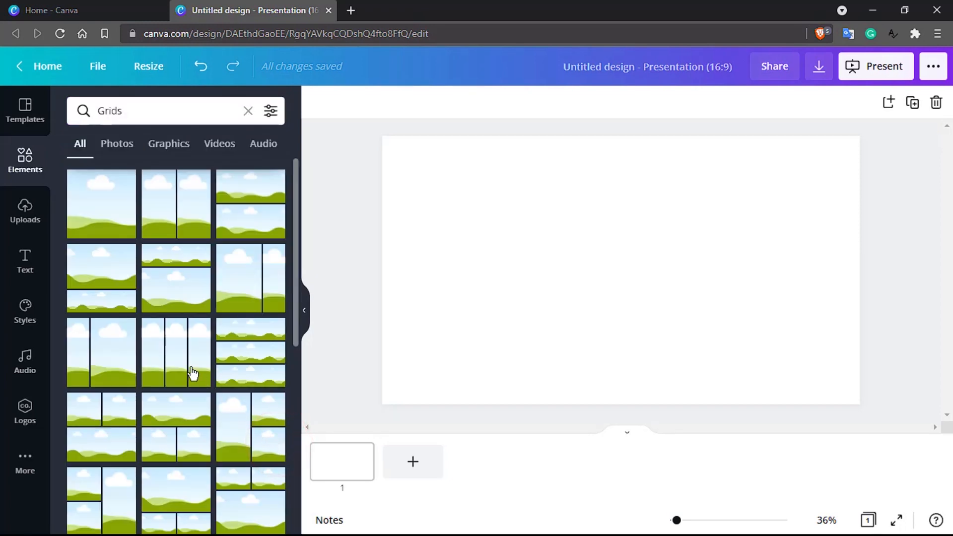
{"action": "scroll", "coordinate": [193, 373], "scroll_direction": "down", "scroll_amount": 8}
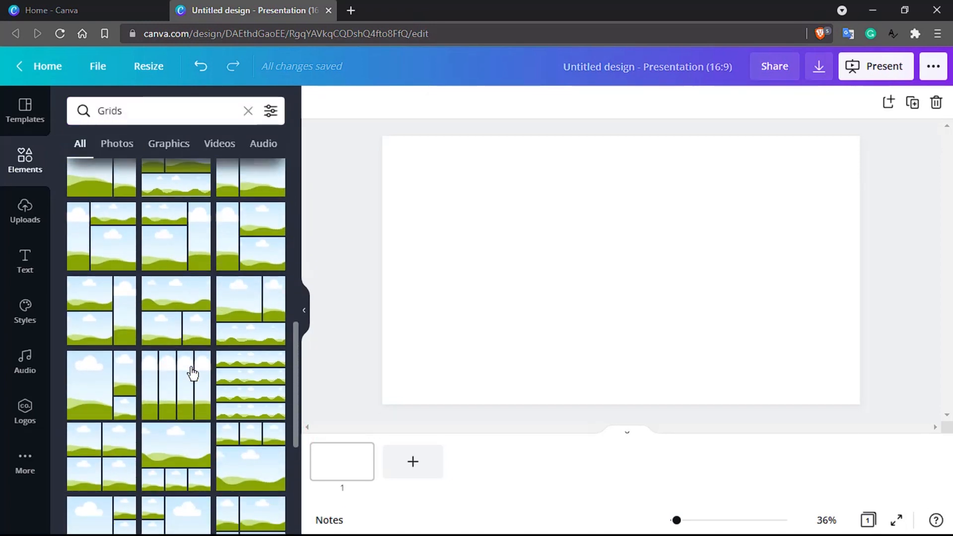
{"action": "scroll", "coordinate": [193, 373], "scroll_direction": "down", "scroll_amount": 3}
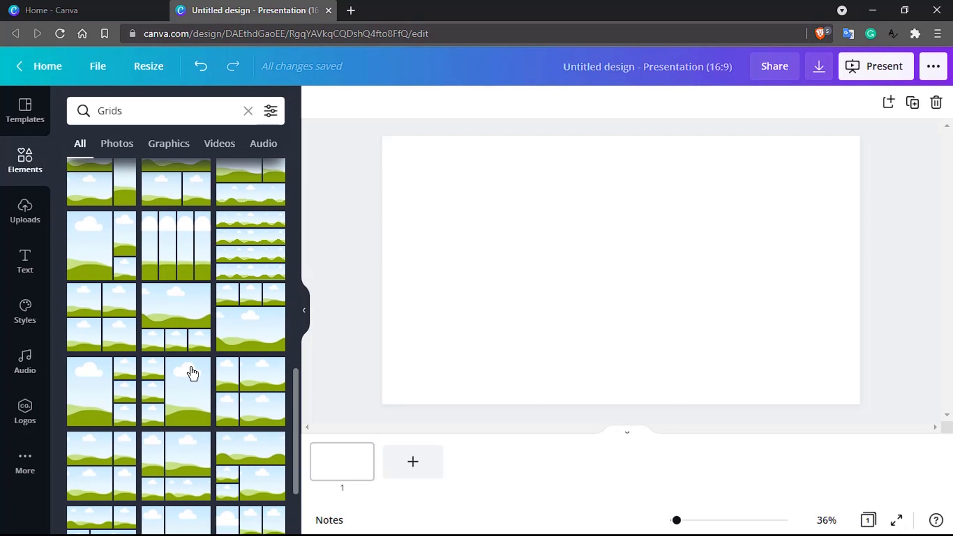
{"action": "scroll", "coordinate": [193, 373], "scroll_direction": "up", "scroll_amount": 10}
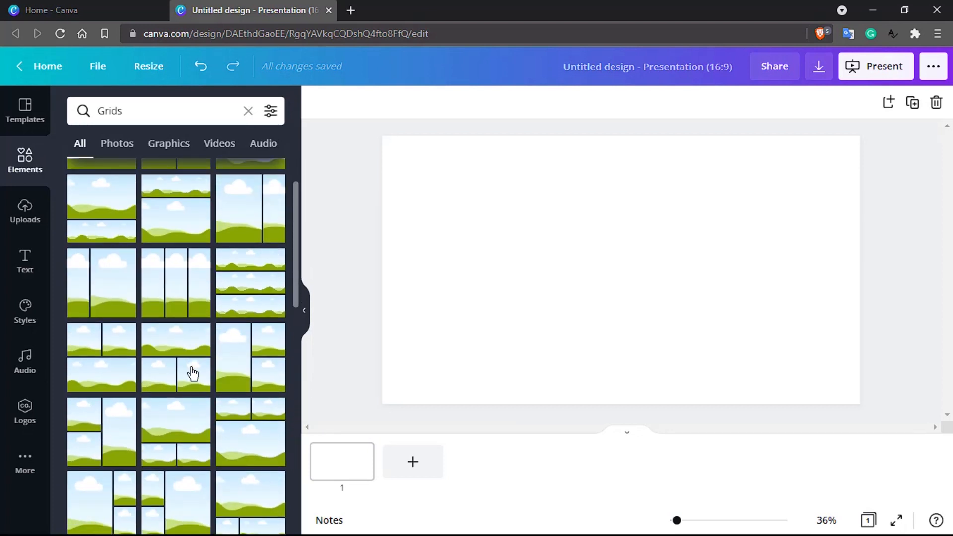
{"action": "scroll", "coordinate": [186, 358], "scroll_direction": "down", "scroll_amount": 2}
{"action": "left_click_drag", "start_coordinate": [180, 341], "coordinate": [605, 222]}
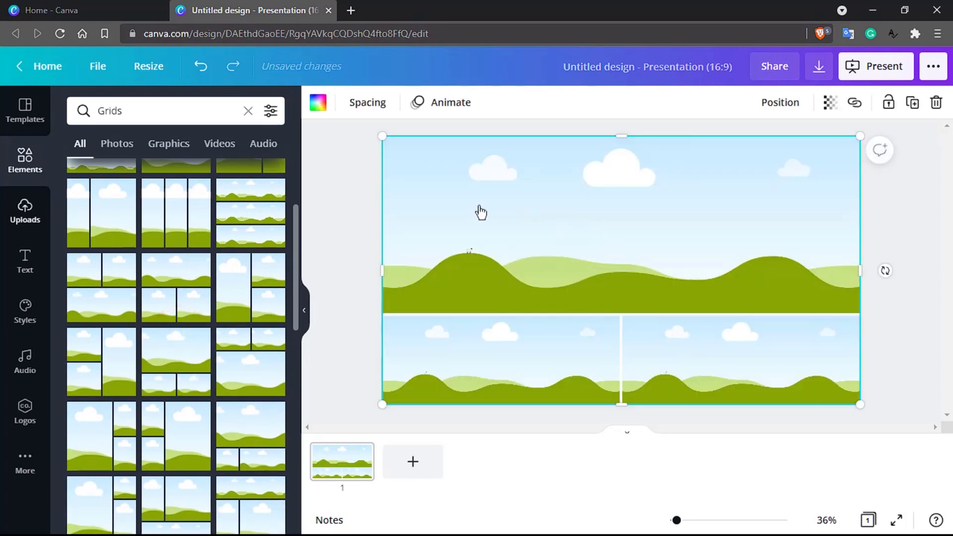
- Browse all stock photos and put the lakeside dancing photo in the top frame
{"action": "left_click", "coordinate": [34, 153]}
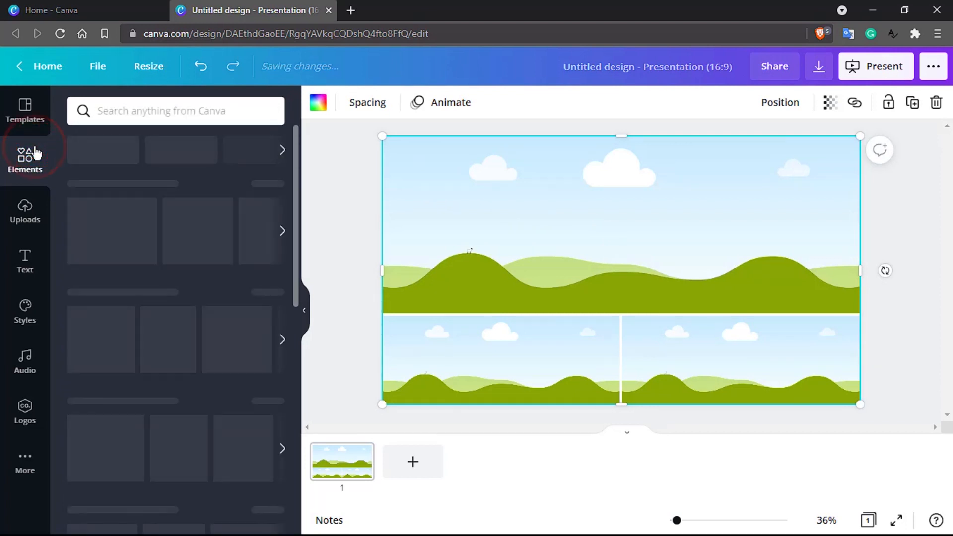
{"action": "scroll", "coordinate": [114, 341], "scroll_direction": "down", "scroll_amount": 3}
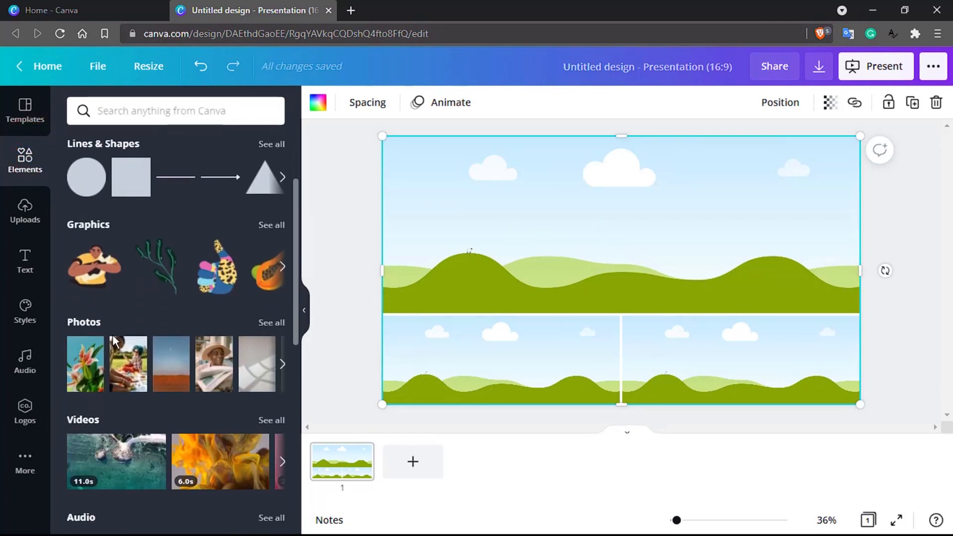
{"action": "left_click", "coordinate": [281, 319]}
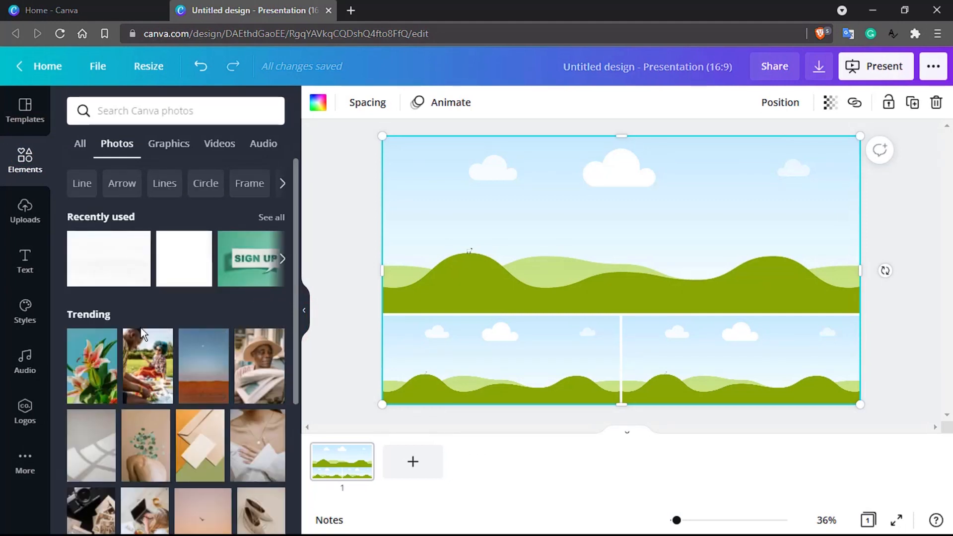
{"action": "scroll", "coordinate": [142, 334], "scroll_direction": "down", "scroll_amount": 2}
{"action": "scroll", "coordinate": [141, 330], "scroll_direction": "down", "scroll_amount": 8}
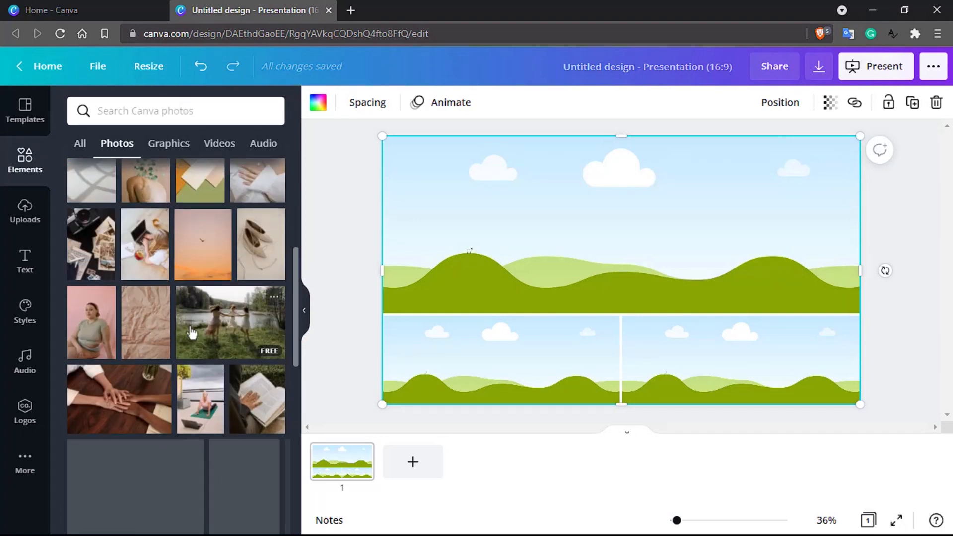
{"action": "left_click", "coordinate": [228, 328]}
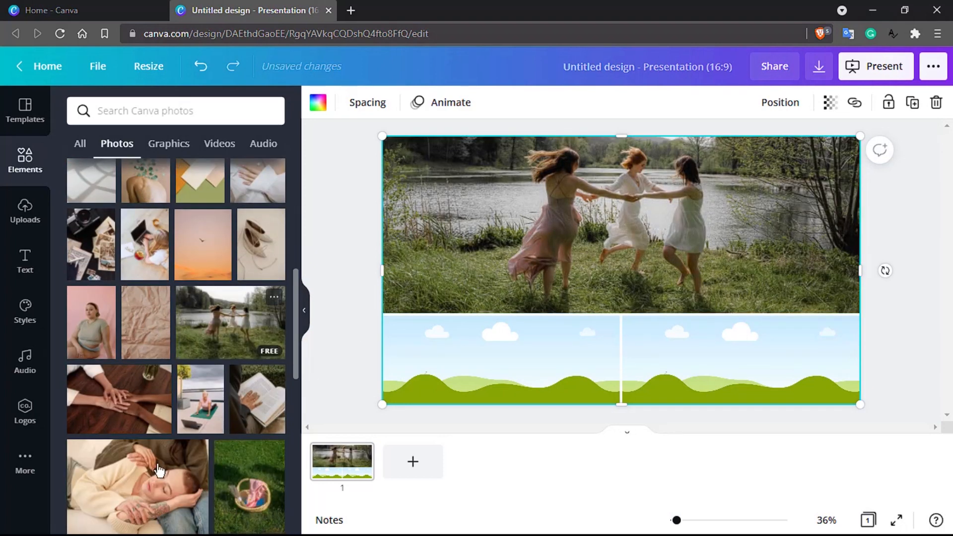
- Fill the bottom frames with the woman-with-dog and group-of-friends photos, then realign the grid to the page
{"action": "scroll", "coordinate": [157, 465], "scroll_direction": "down", "scroll_amount": 5}
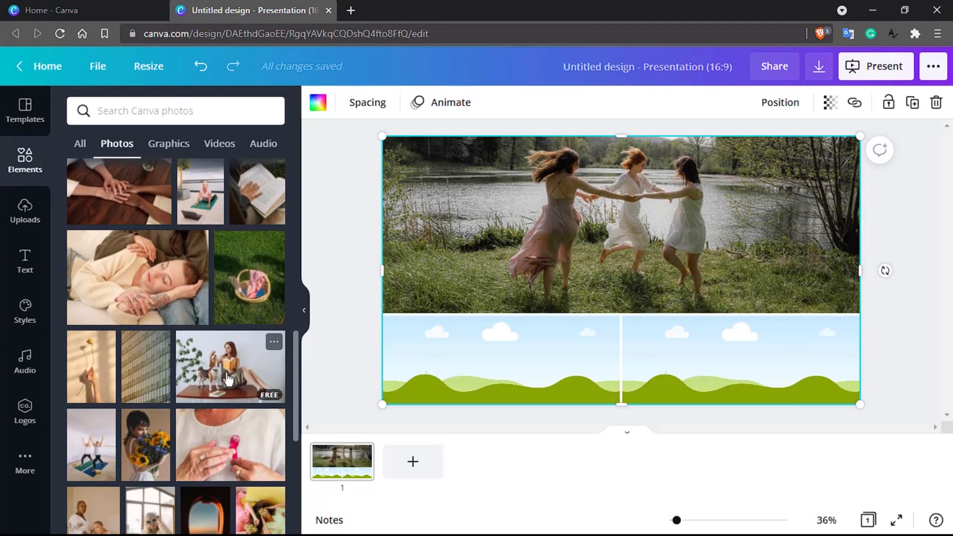
{"action": "left_click_drag", "start_coordinate": [225, 373], "coordinate": [533, 373]}
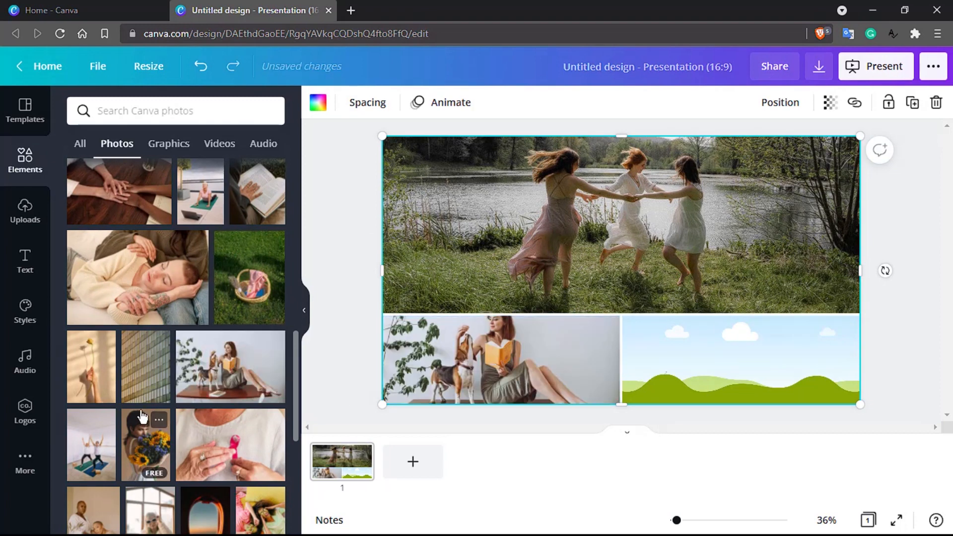
{"action": "scroll", "coordinate": [143, 418], "scroll_direction": "down", "scroll_amount": 3}
{"action": "scroll", "coordinate": [143, 418], "scroll_direction": "down", "scroll_amount": 1}
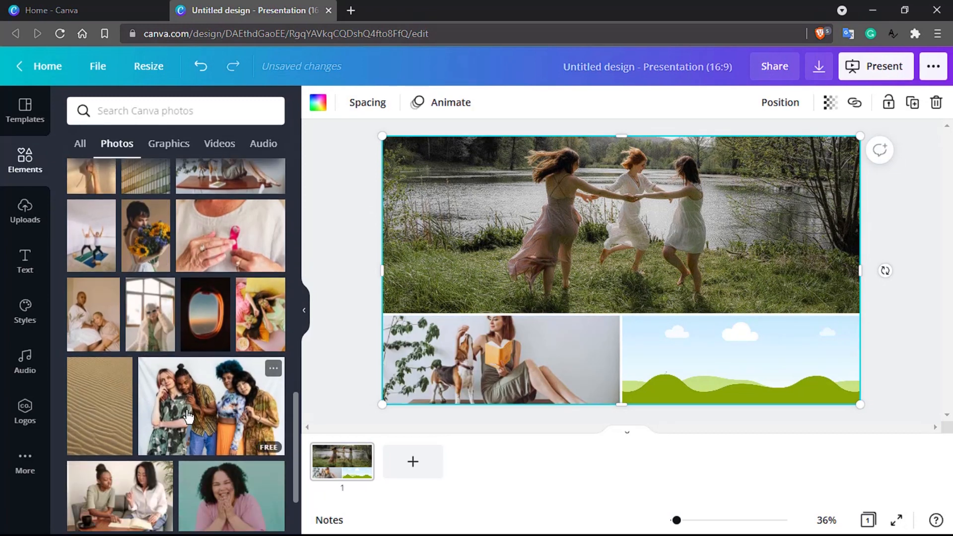
{"action": "scroll", "coordinate": [188, 416], "scroll_direction": "down", "scroll_amount": 2}
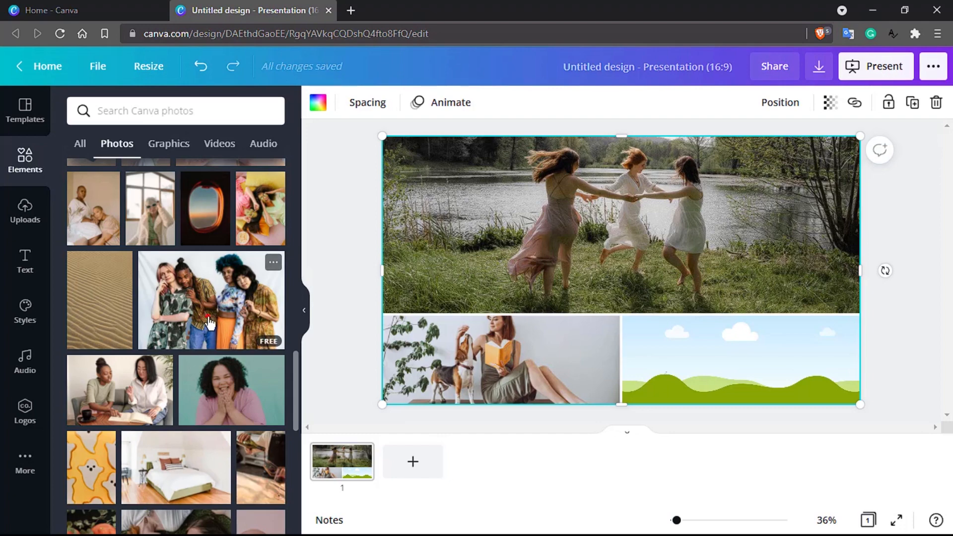
{"action": "left_click_drag", "start_coordinate": [209, 322], "coordinate": [749, 367]}
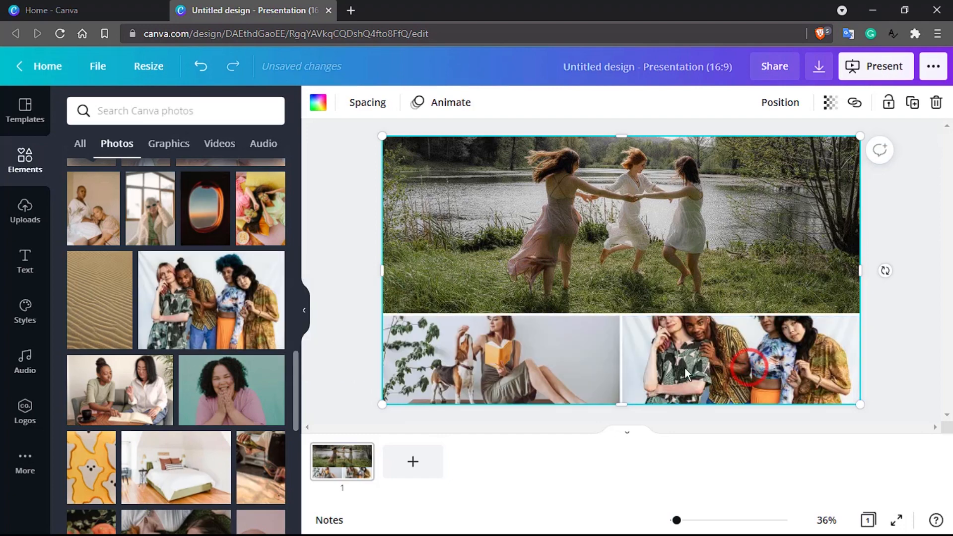
{"action": "left_click_drag", "start_coordinate": [684, 368], "coordinate": [605, 368]}
{"action": "left_click_drag", "start_coordinate": [536, 237], "coordinate": [615, 237]}
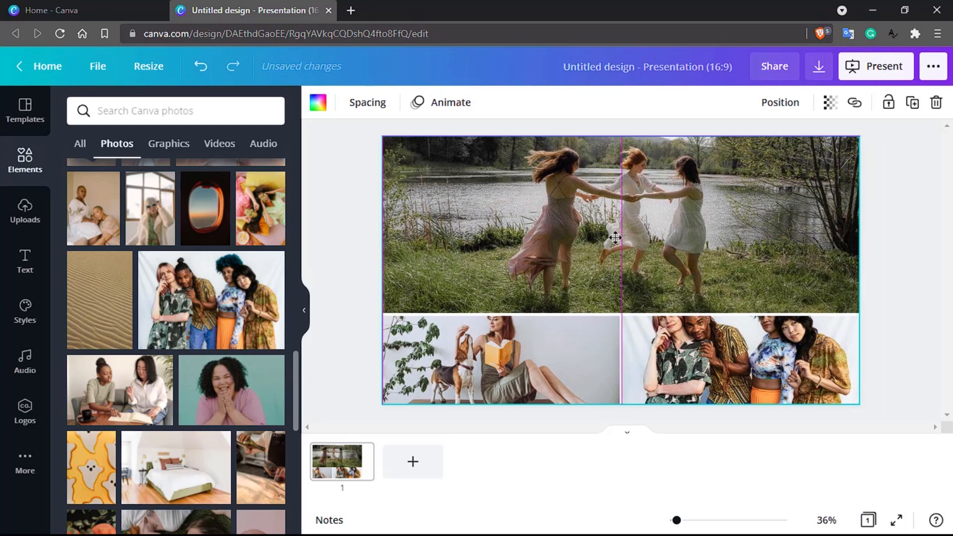
- Shift the bottom-left woman-with-dog photo down within its frame
{"action": "double_click", "coordinate": [525, 346]}
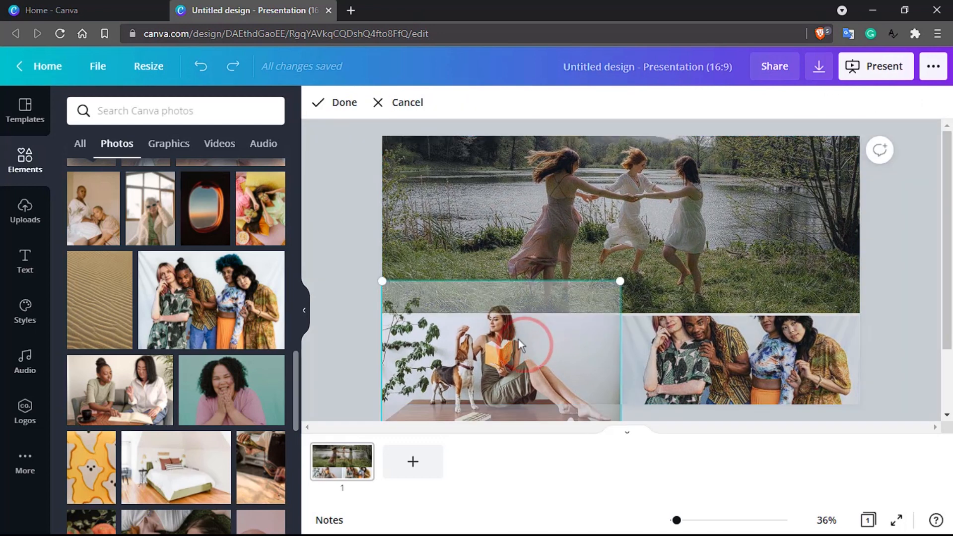
{"action": "left_click_drag", "start_coordinate": [513, 333], "coordinate": [518, 367]}
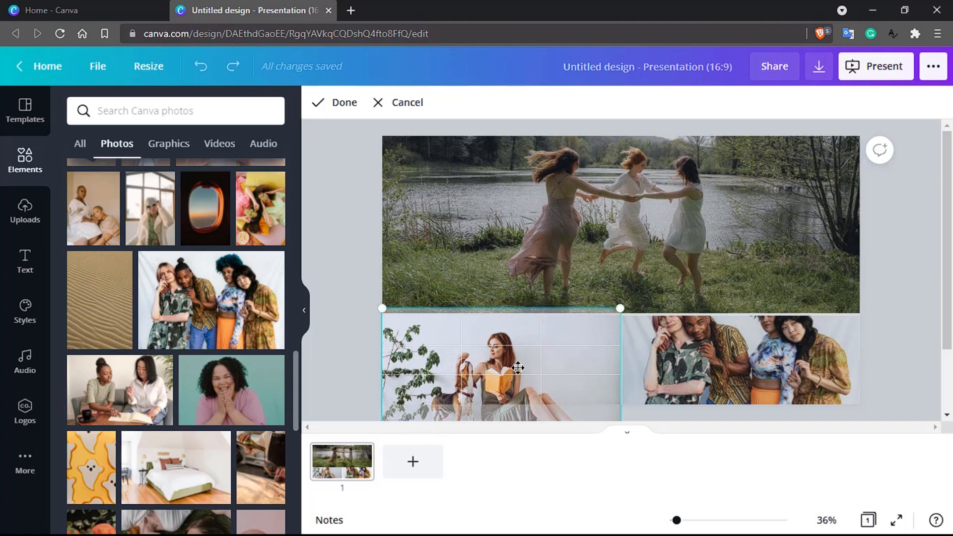
{"action": "left_click", "coordinate": [564, 225]}
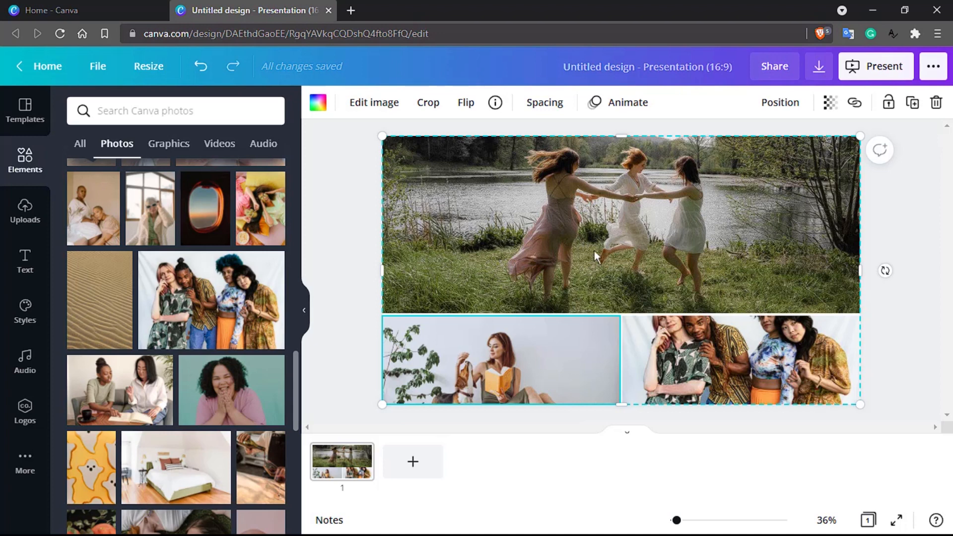
- Shift the bottom-right group photo down within its frame
{"action": "double_click", "coordinate": [728, 362]}
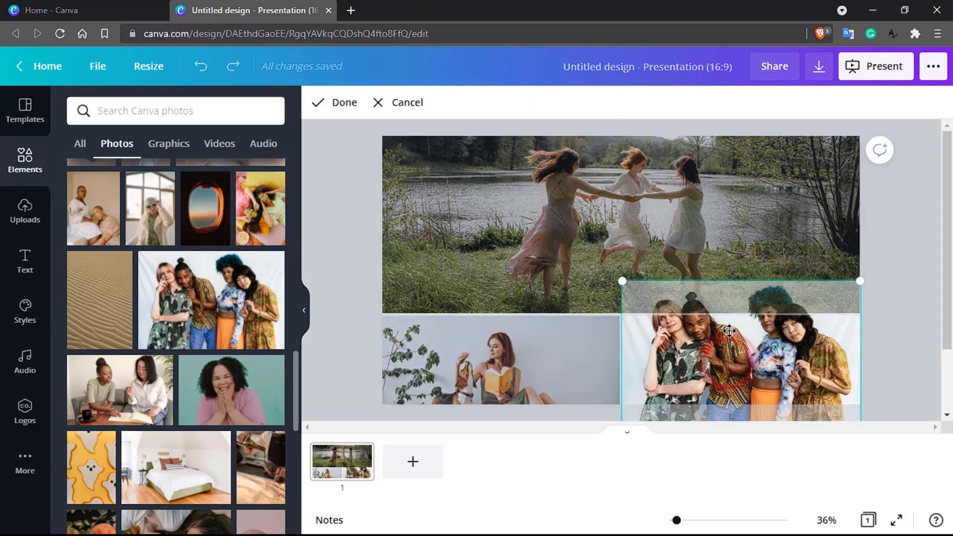
{"action": "left_click_drag", "start_coordinate": [729, 329], "coordinate": [727, 365]}
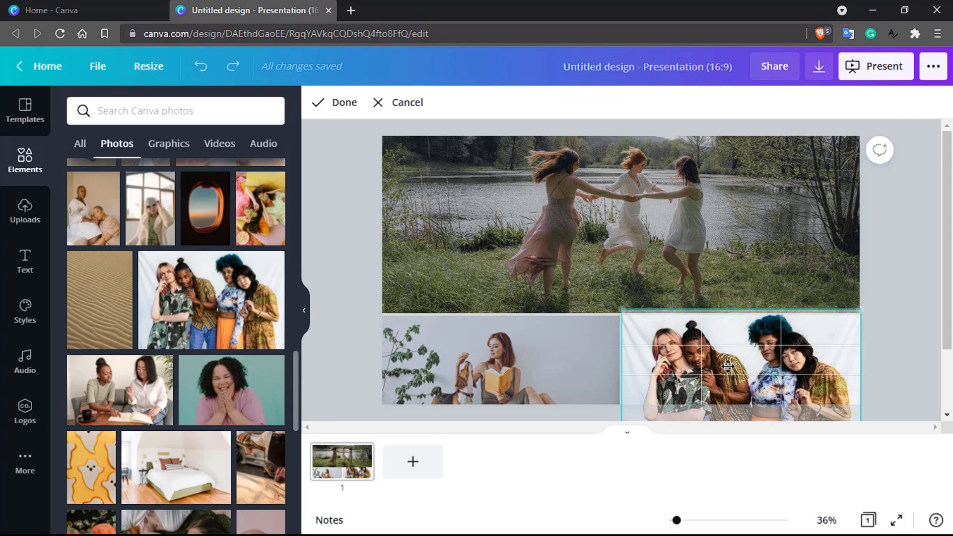
{"action": "left_click", "coordinate": [733, 258]}
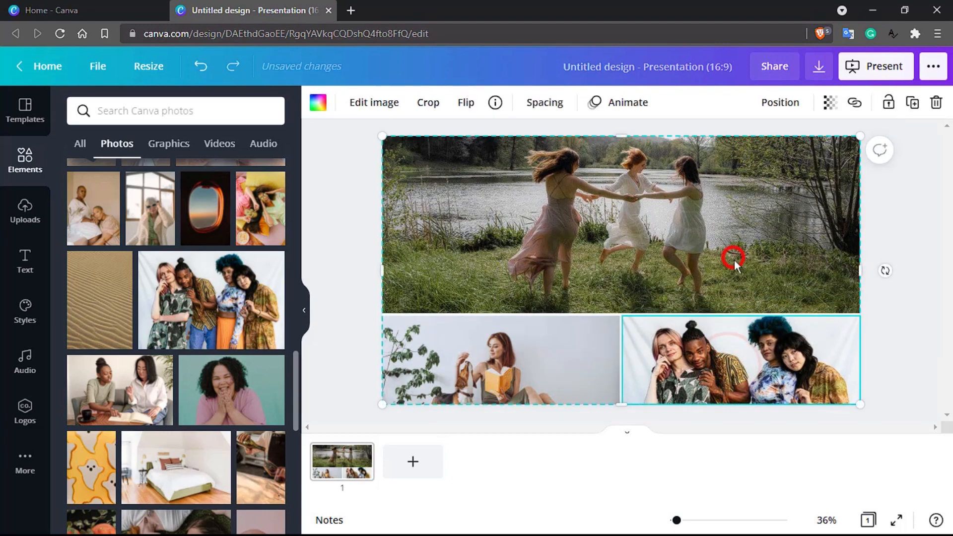
{"action": "double_click", "coordinate": [763, 364]}
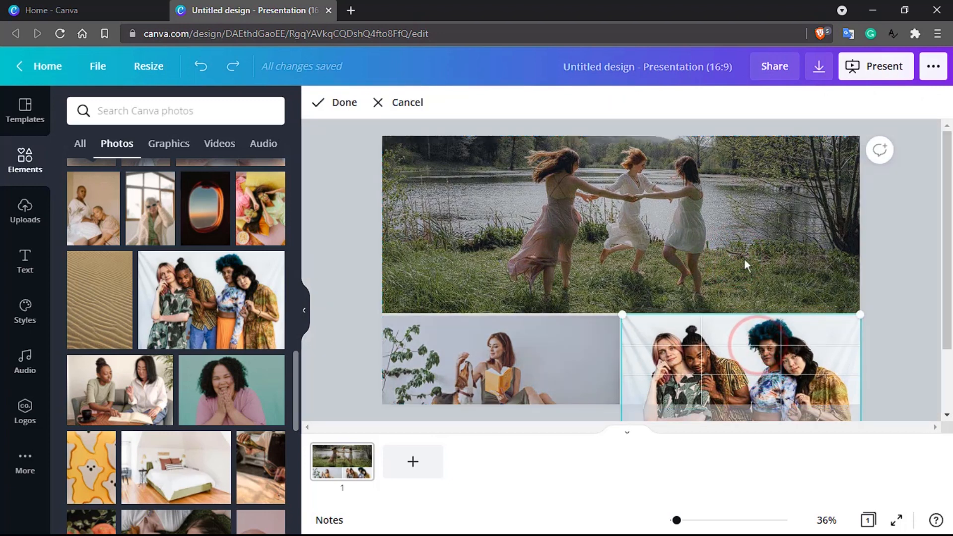
{"action": "left_click", "coordinate": [743, 253]}
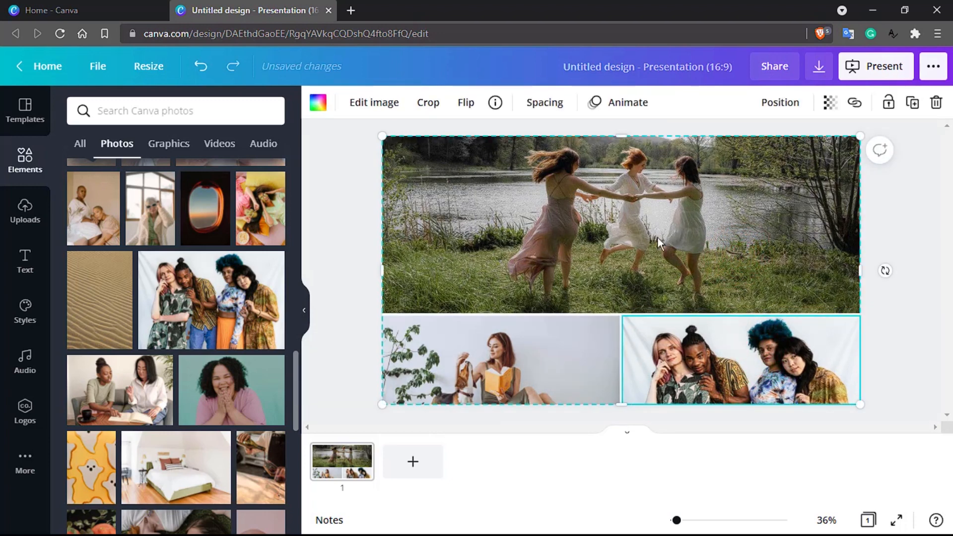
- Move the top lakeside photo down to show more trees above the dancers
{"action": "double_click", "coordinate": [606, 228]}
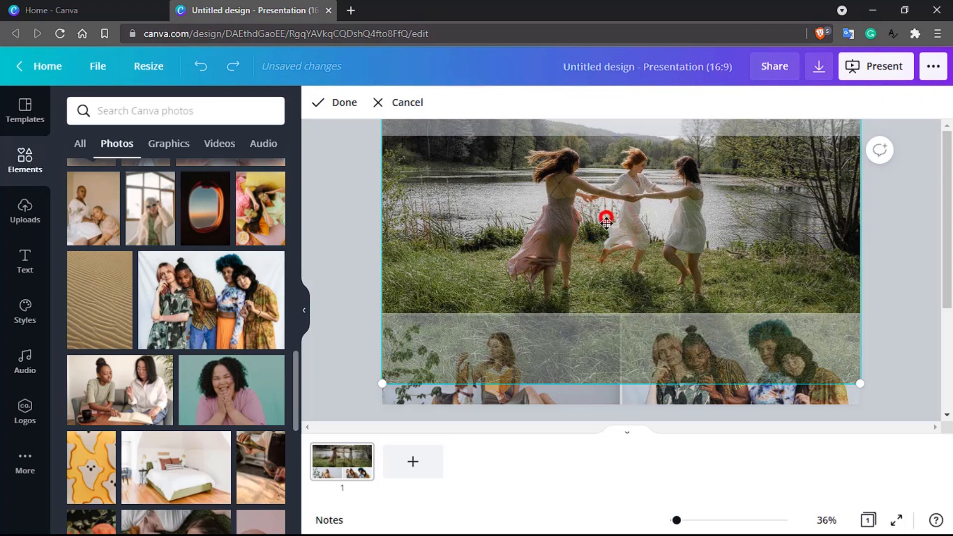
{"action": "left_click_drag", "start_coordinate": [606, 229], "coordinate": [607, 237]}
{"action": "left_click", "coordinate": [606, 236]}
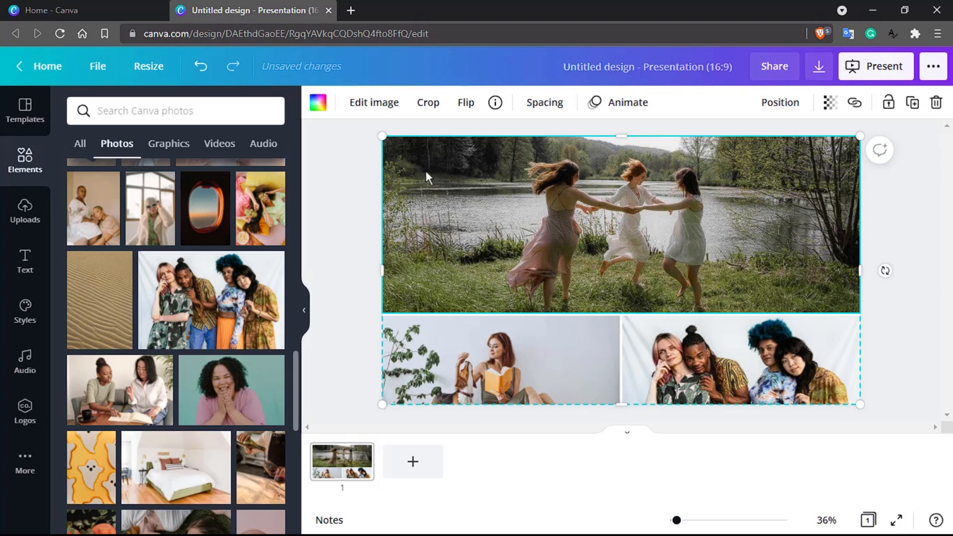
- Try maroon and then coral fills on the top grid cell
{"action": "left_click", "coordinate": [318, 105]}
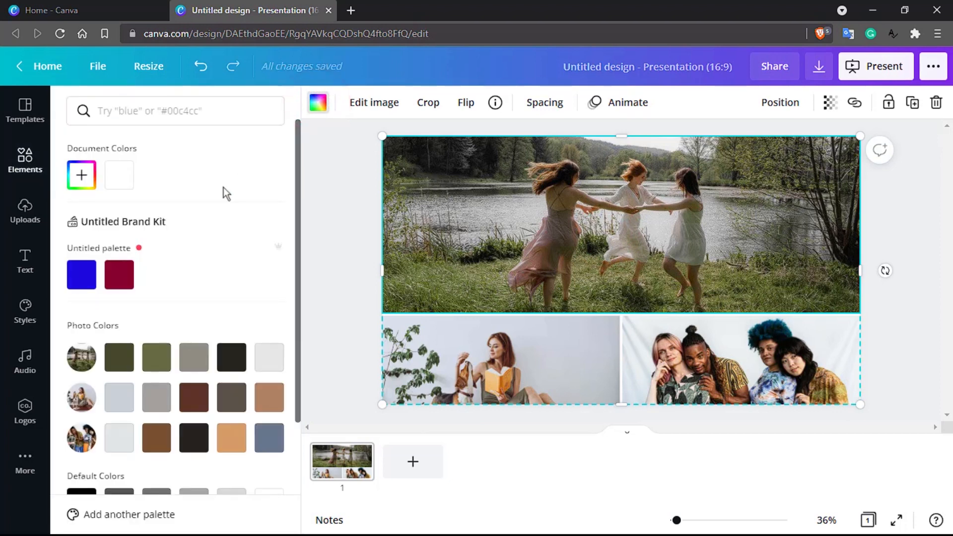
{"action": "left_click", "coordinate": [130, 274]}
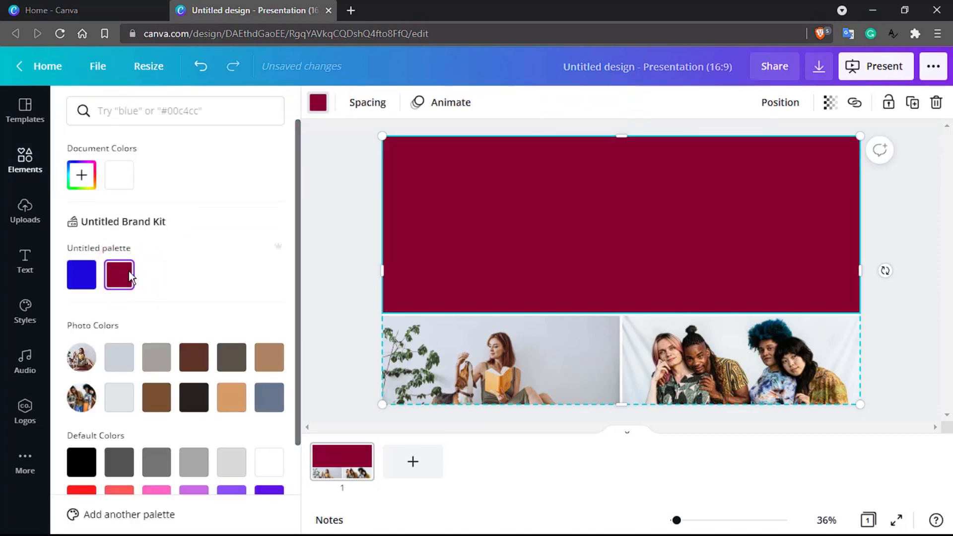
{"action": "scroll", "coordinate": [129, 271], "scroll_direction": "down", "scroll_amount": 2}
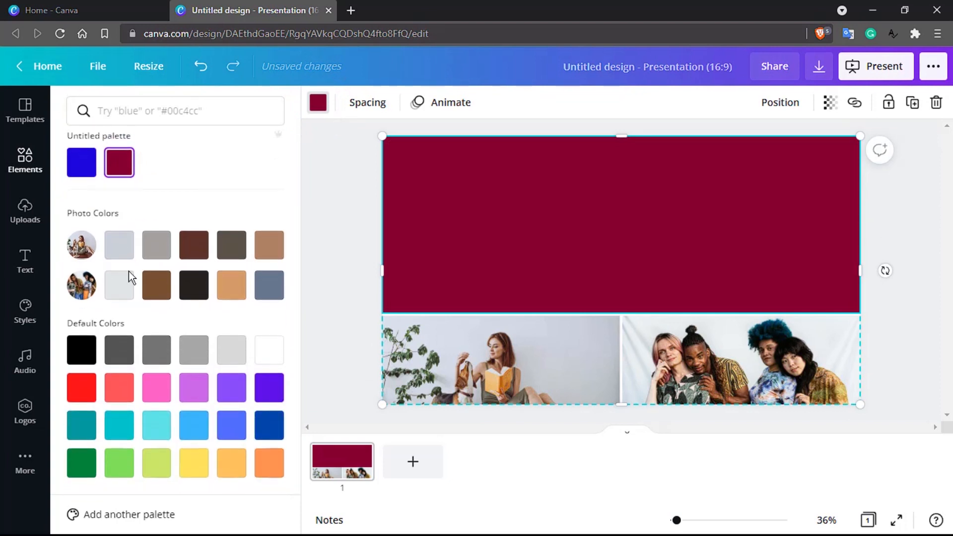
{"action": "left_click", "coordinate": [124, 385]}
{"action": "left_click", "coordinate": [85, 291]}
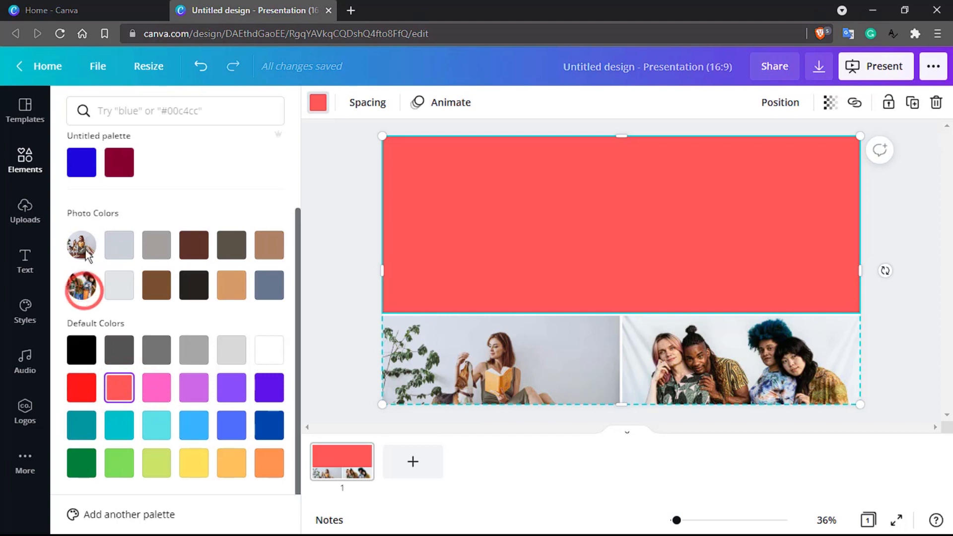
{"action": "left_click", "coordinate": [86, 246]}
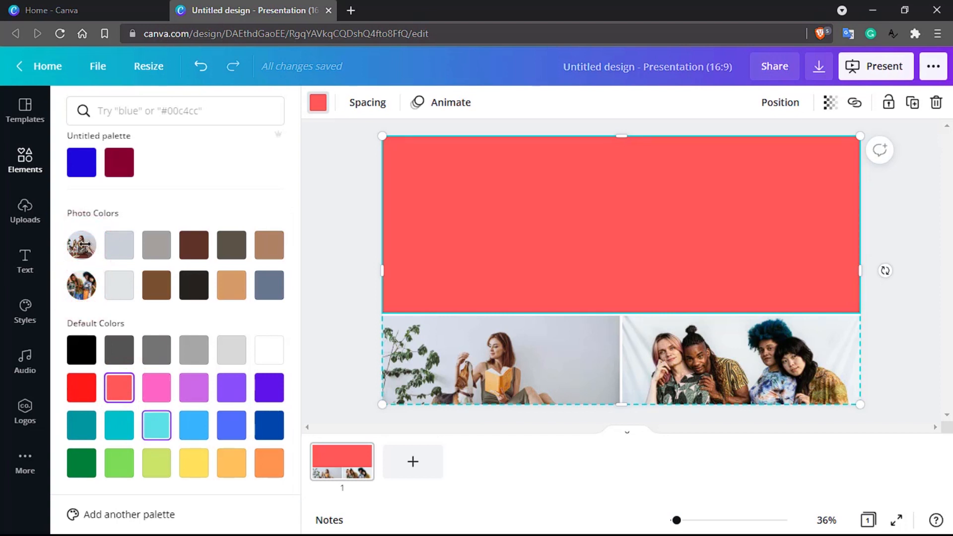
- Widen the grid spacing between frames, then close the gaps again
{"action": "left_click", "coordinate": [367, 105]}
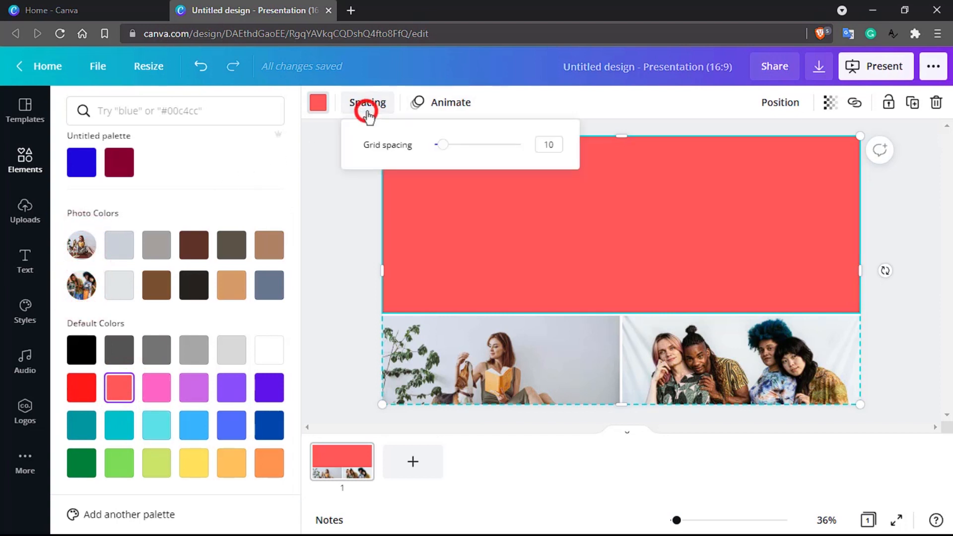
{"action": "left_click_drag", "start_coordinate": [444, 149], "coordinate": [536, 156]}
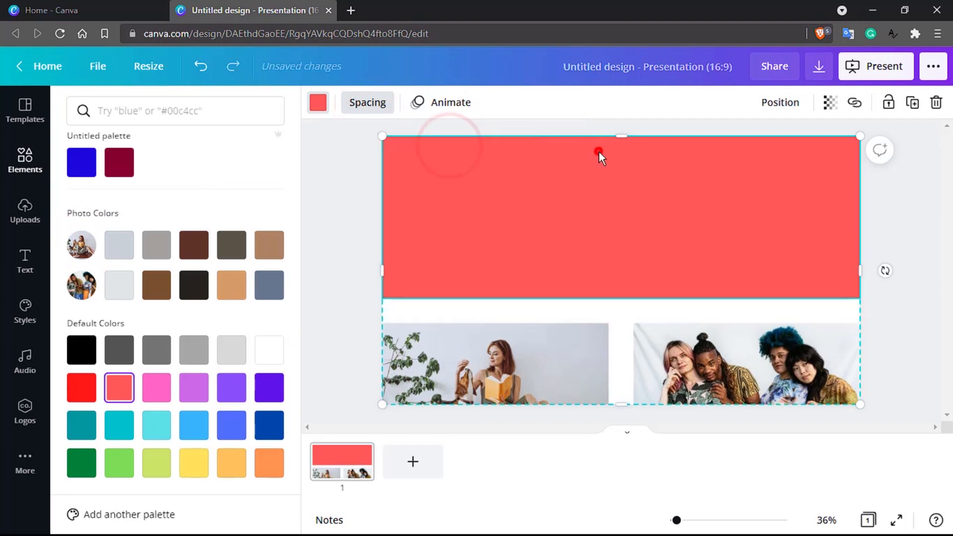
{"action": "left_click", "coordinate": [598, 150]}
{"action": "left_click", "coordinate": [359, 104]}
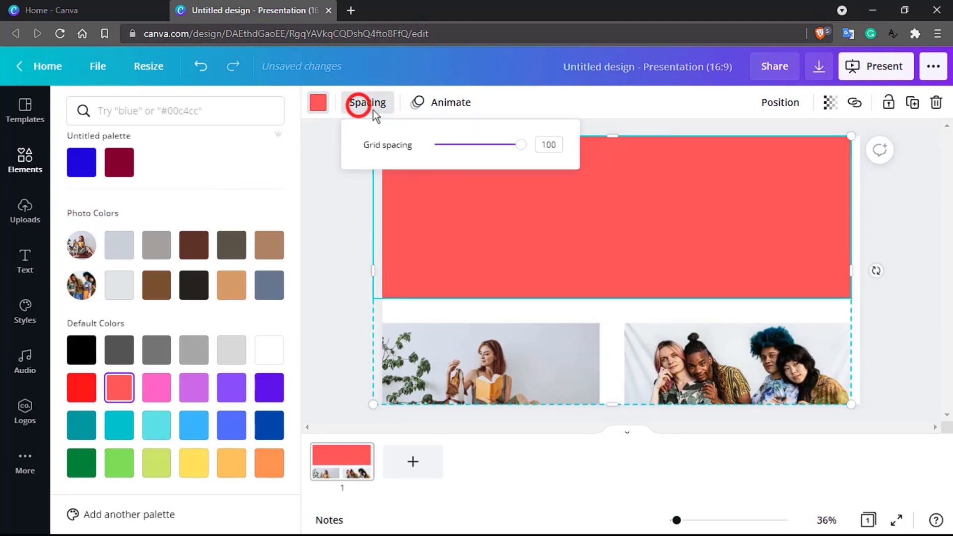
{"action": "left_click_drag", "start_coordinate": [490, 148], "coordinate": [457, 159]}
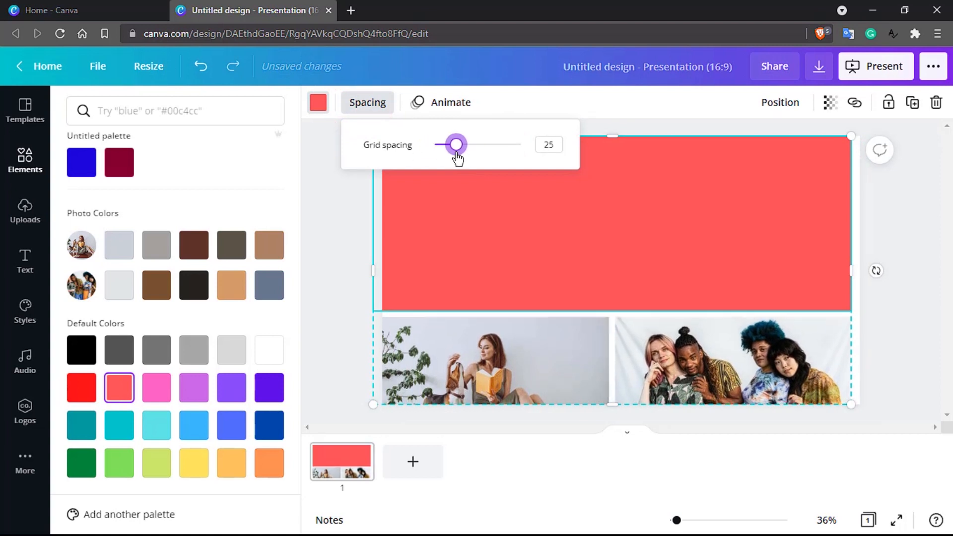
{"action": "left_click", "coordinate": [314, 220]}
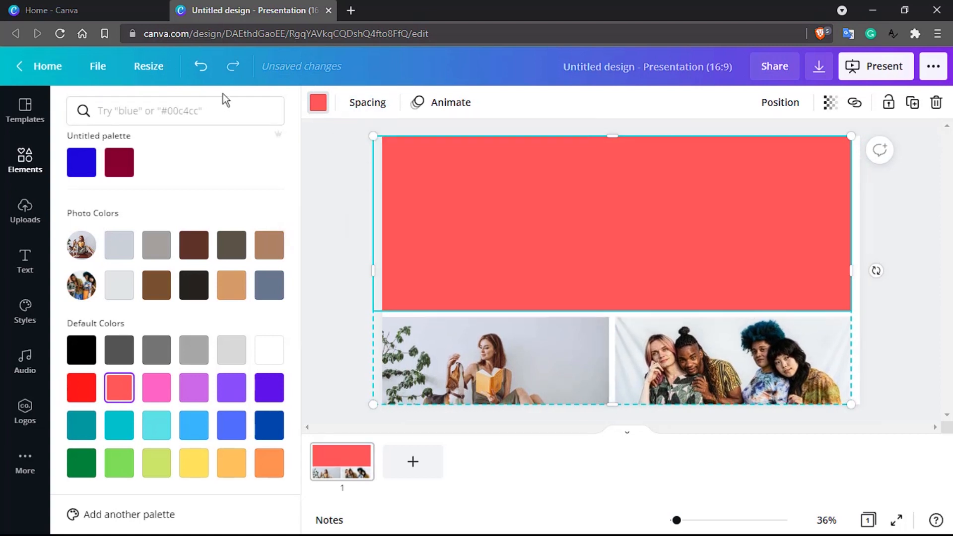
- Undo the spacing and fill changes to restore the lakeside photo
{"action": "left_click", "coordinate": [208, 74]}
{"action": "left_click", "coordinate": [208, 75]}
{"action": "left_click", "coordinate": [208, 74]}
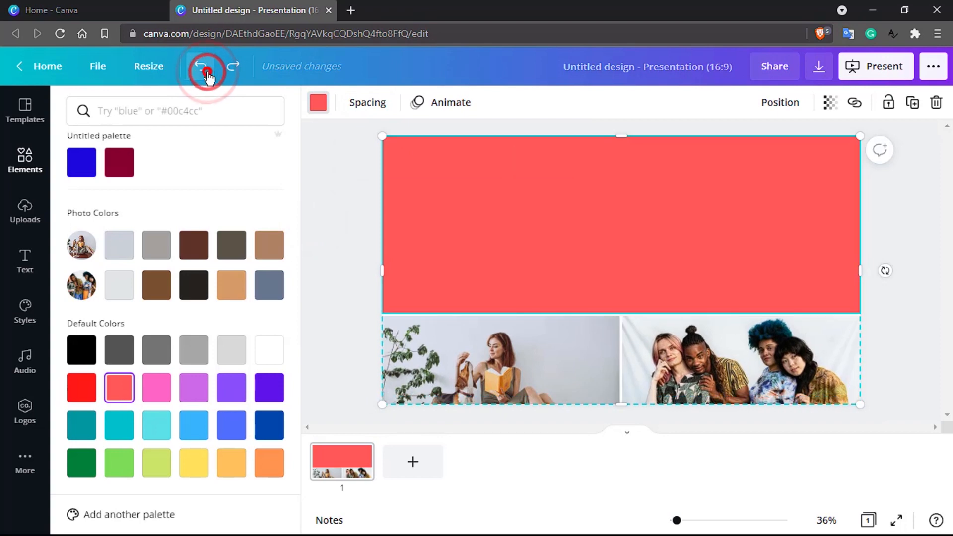
{"action": "left_click", "coordinate": [208, 75]}
{"action": "left_click", "coordinate": [208, 75]}
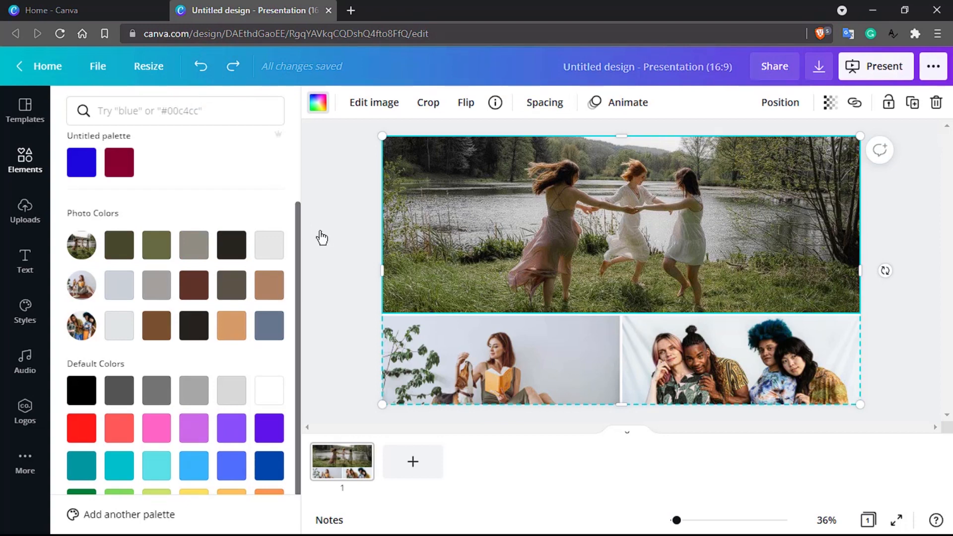
- Add slide 2 and place the three-window film-strip frame from Frames onto it
{"action": "left_click", "coordinate": [32, 159]}
{"action": "left_click", "coordinate": [34, 164]}
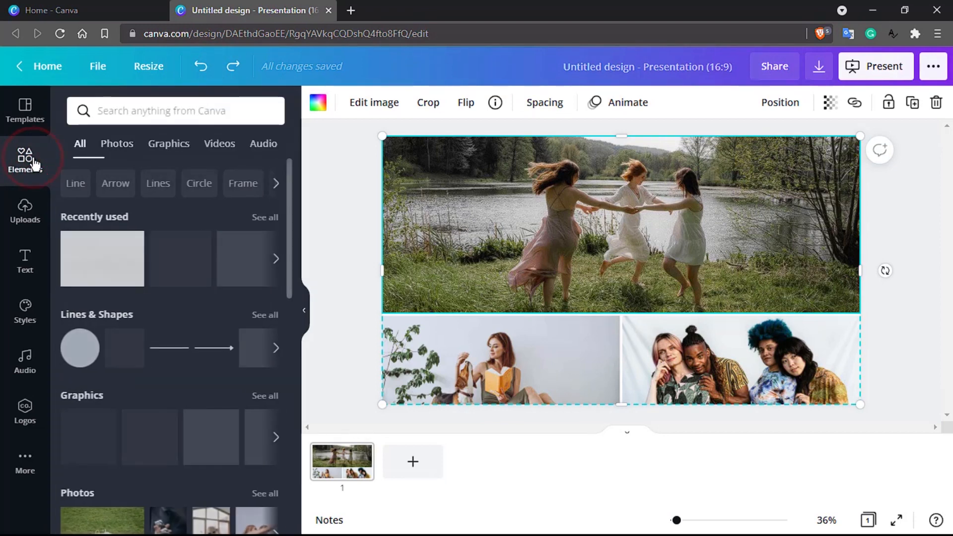
{"action": "left_click", "coordinate": [425, 466]}
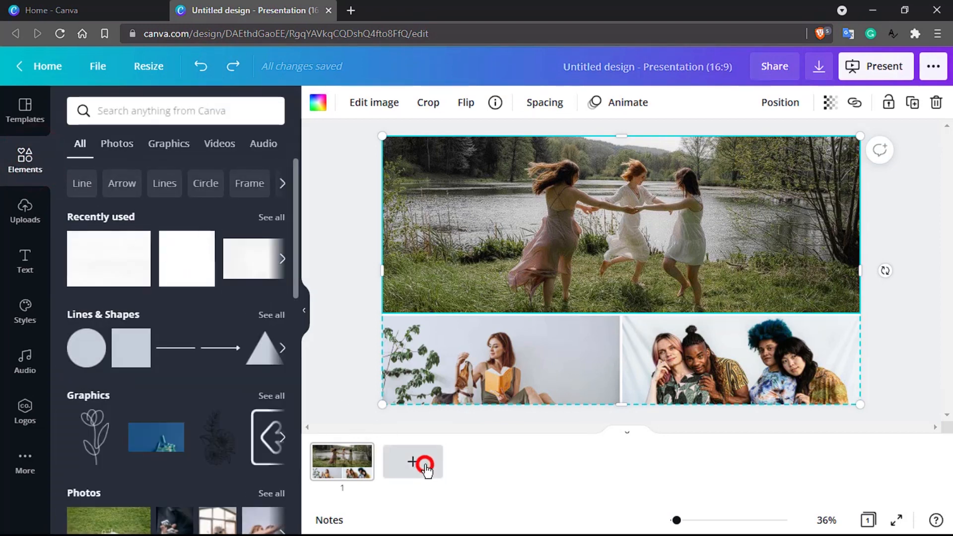
{"action": "scroll", "coordinate": [155, 475], "scroll_direction": "down", "scroll_amount": 10}
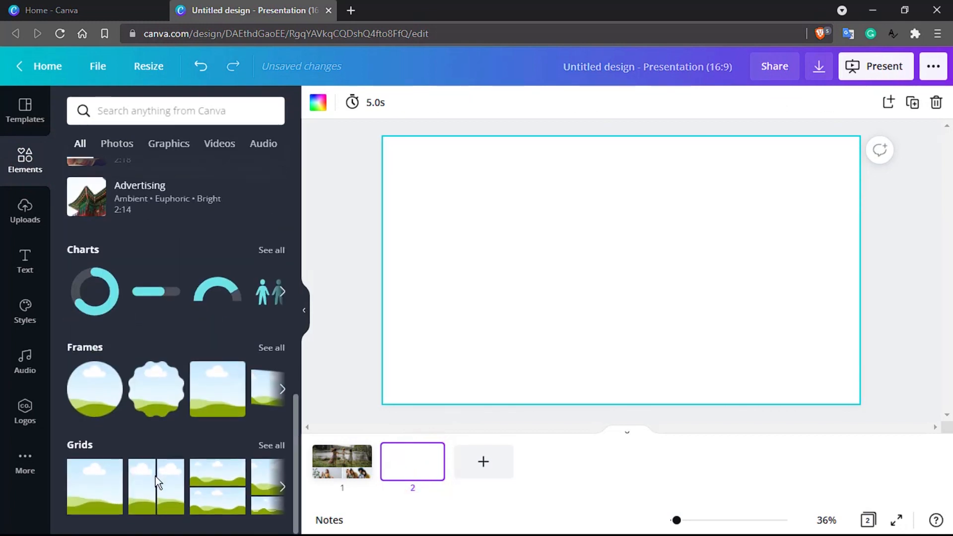
{"action": "left_click", "coordinate": [263, 349]}
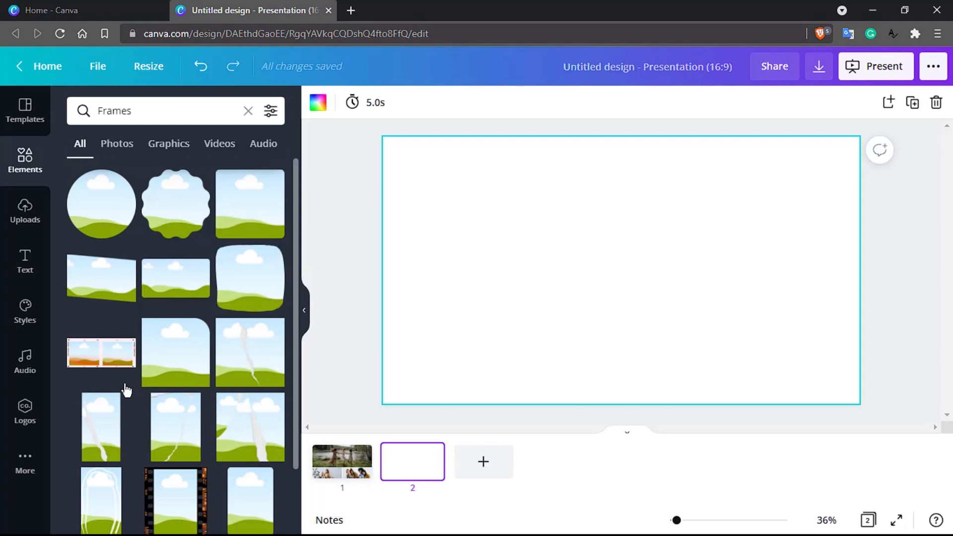
{"action": "scroll", "coordinate": [124, 389], "scroll_direction": "down", "scroll_amount": 5}
{"action": "scroll", "coordinate": [216, 377], "scroll_direction": "down", "scroll_amount": 2}
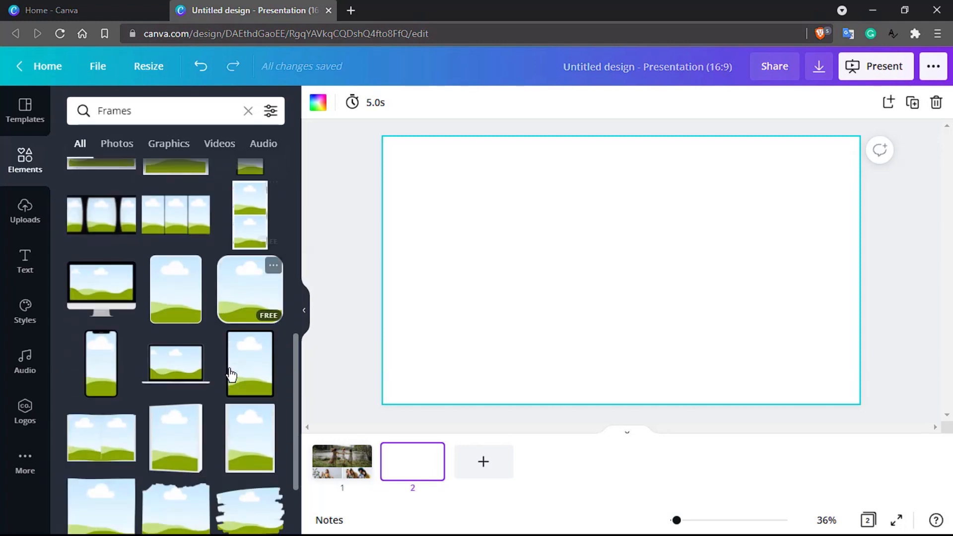
{"action": "left_click_drag", "start_coordinate": [101, 302], "coordinate": [508, 215]}
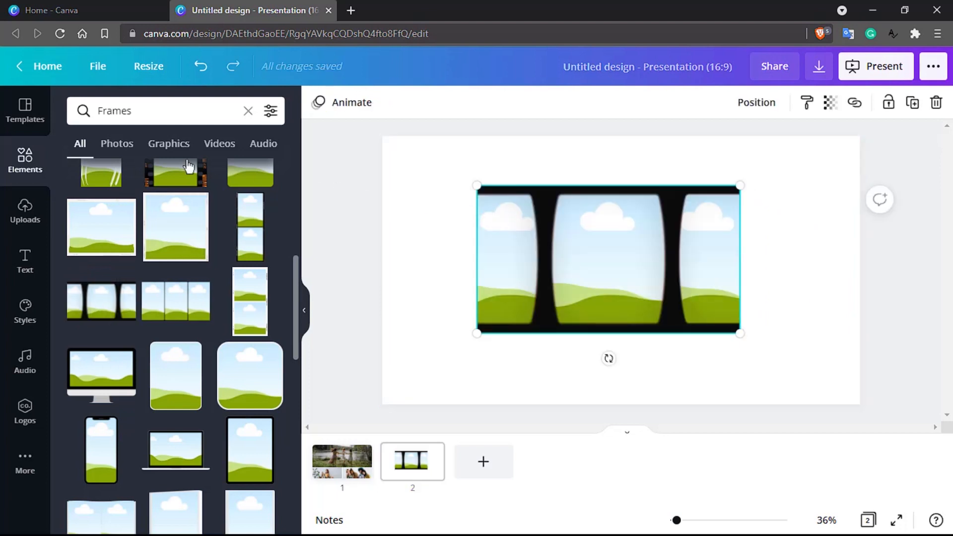
- Place the lily, eucalyptus-back and sunset photos in the middle, left and right film-strip slots
{"action": "left_click", "coordinate": [117, 144]}
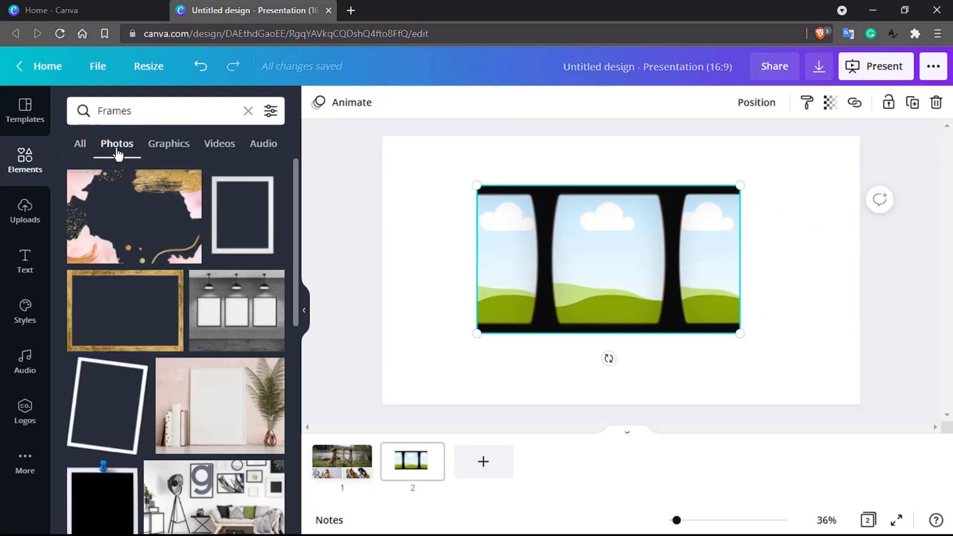
{"action": "left_click", "coordinate": [35, 176]}
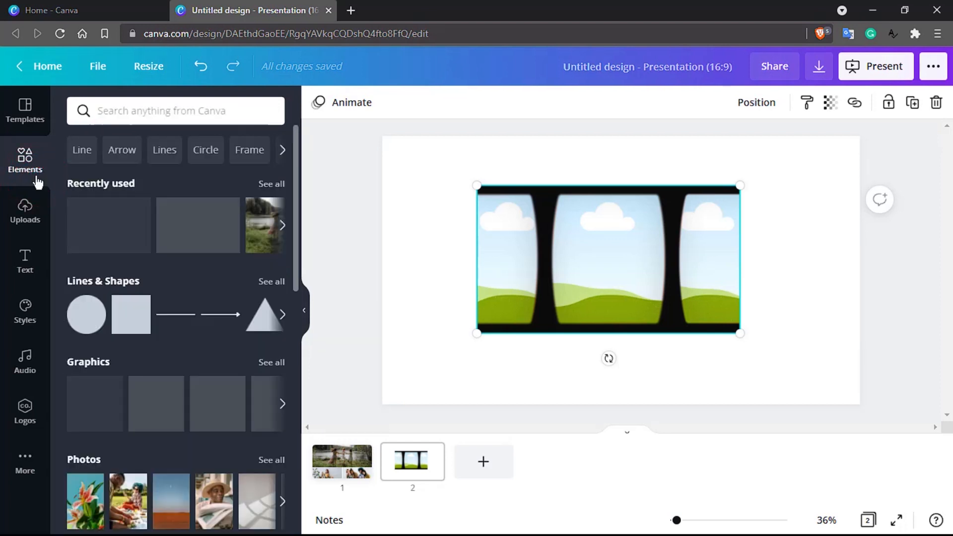
{"action": "scroll", "coordinate": [113, 227], "scroll_direction": "down", "scroll_amount": 3}
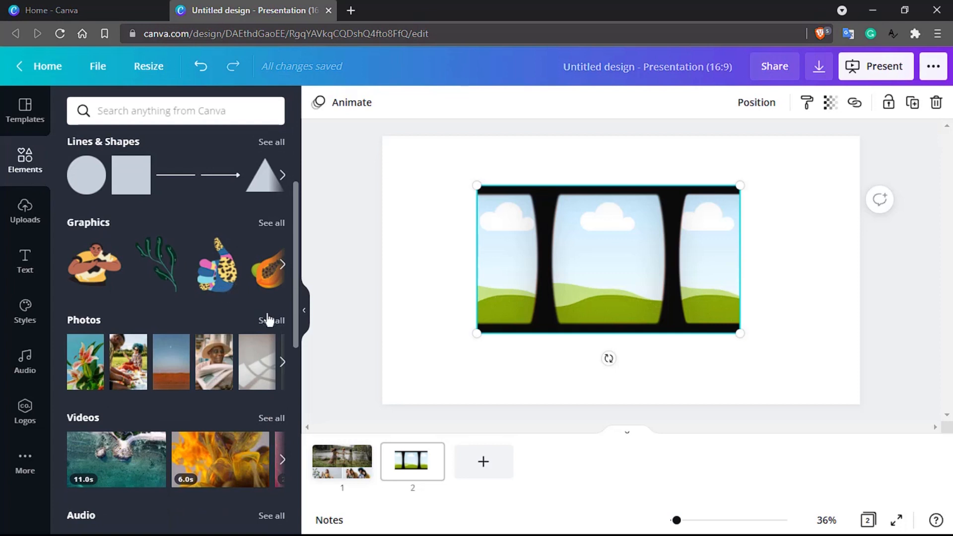
{"action": "left_click", "coordinate": [271, 320]}
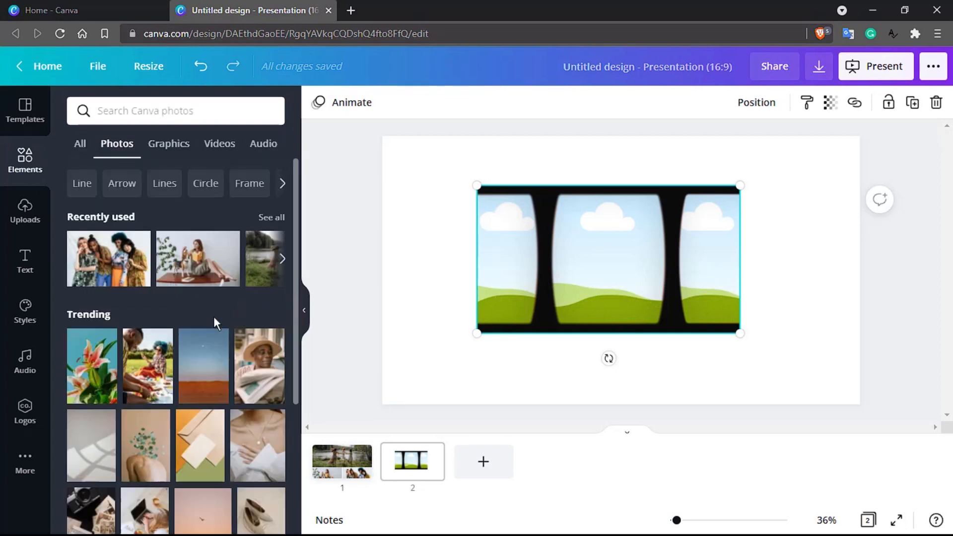
{"action": "scroll", "coordinate": [214, 317], "scroll_direction": "down", "scroll_amount": 3}
{"action": "left_click_drag", "start_coordinate": [108, 243], "coordinate": [621, 255]}
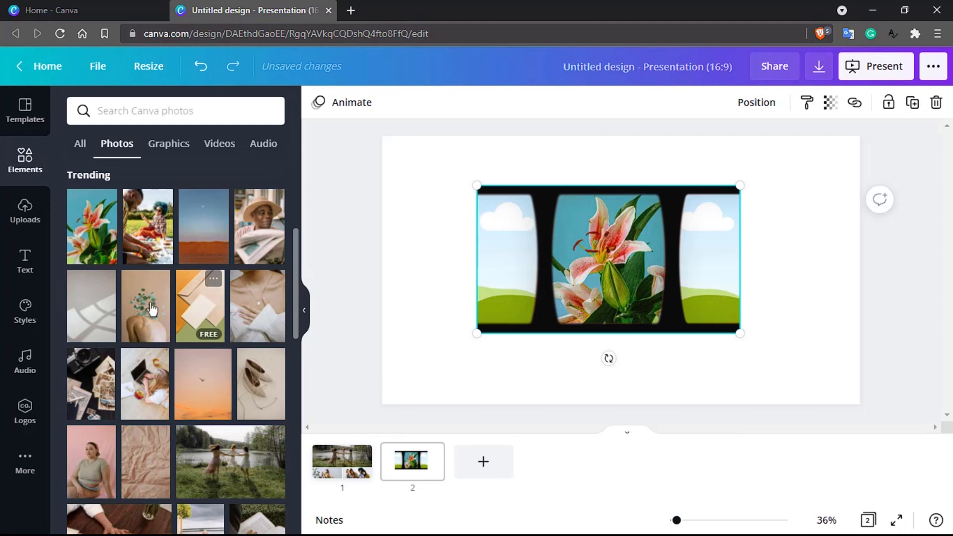
{"action": "left_click_drag", "start_coordinate": [144, 306], "coordinate": [493, 267]}
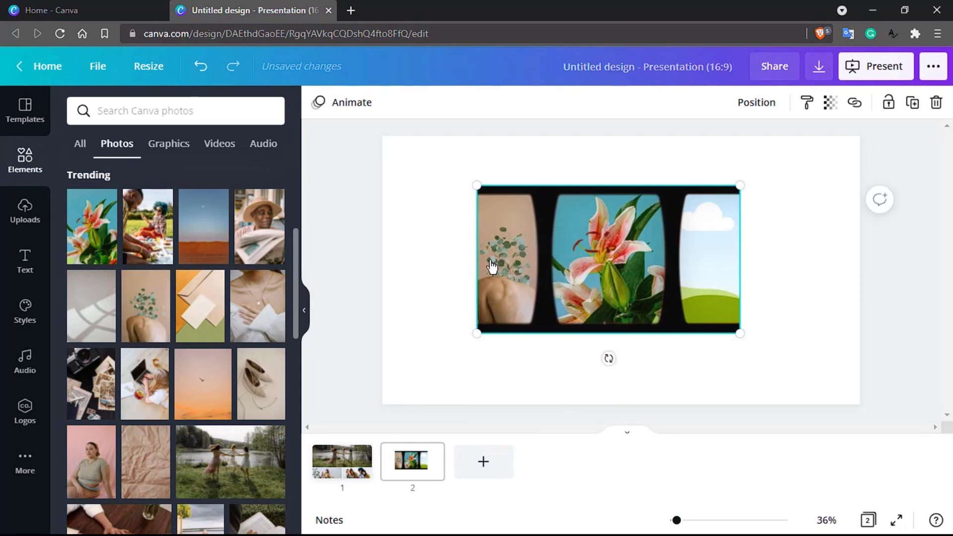
{"action": "left_click_drag", "start_coordinate": [201, 394], "coordinate": [717, 273]}
{"action": "double_click", "coordinate": [712, 266]}
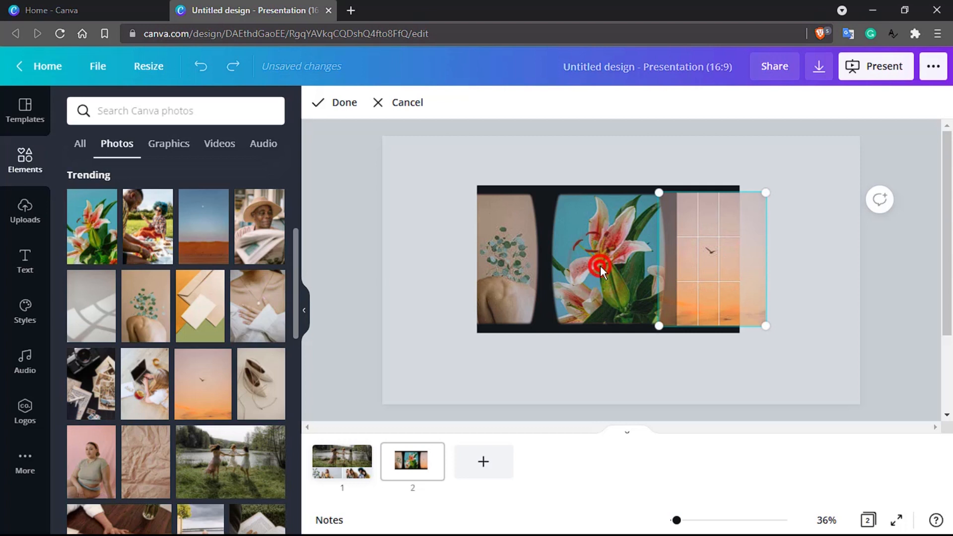
{"action": "left_click", "coordinate": [687, 431]}
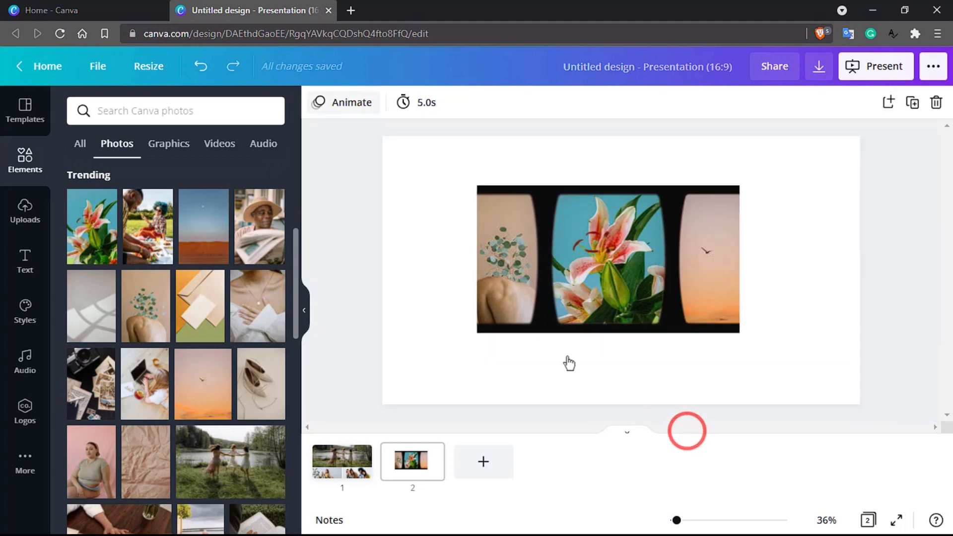
- Enlarge the lily photo and nudge it until the whole pink bloom is centred
{"action": "left_click", "coordinate": [390, 246]}
{"action": "left_click", "coordinate": [611, 247]}
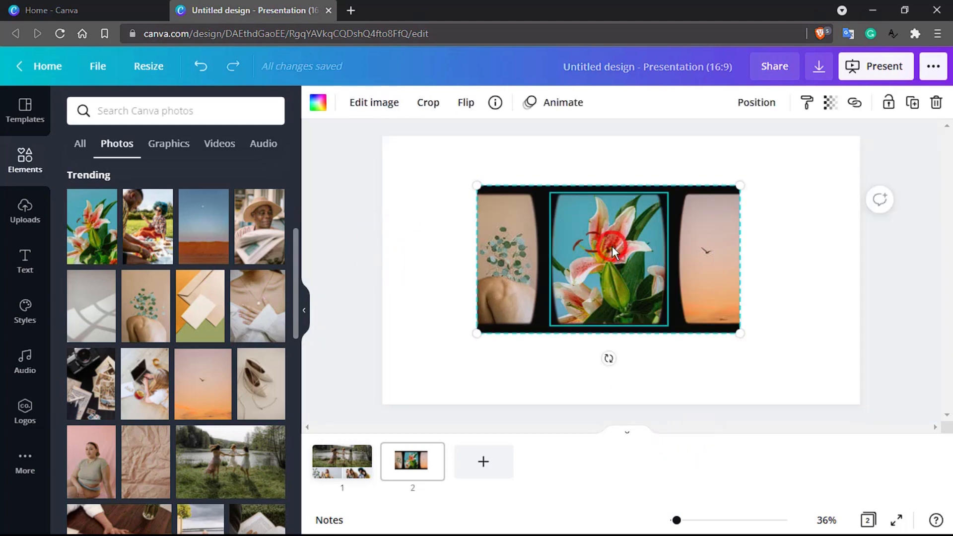
{"action": "left_click", "coordinate": [611, 246]}
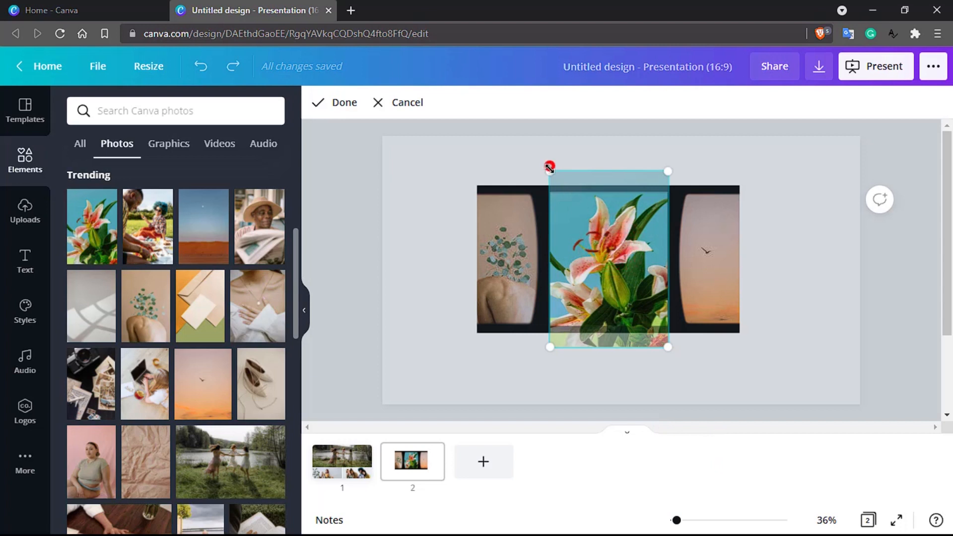
{"action": "left_click_drag", "start_coordinate": [549, 169], "coordinate": [580, 218]}
{"action": "left_click", "coordinate": [669, 347]}
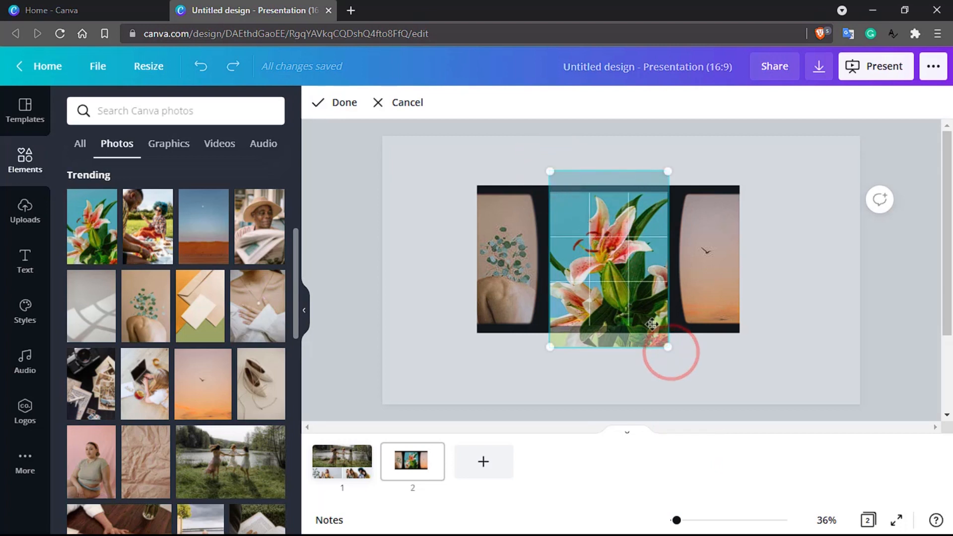
{"action": "left_click_drag", "start_coordinate": [549, 344], "coordinate": [491, 416]}
{"action": "left_click_drag", "start_coordinate": [558, 327], "coordinate": [586, 322]}
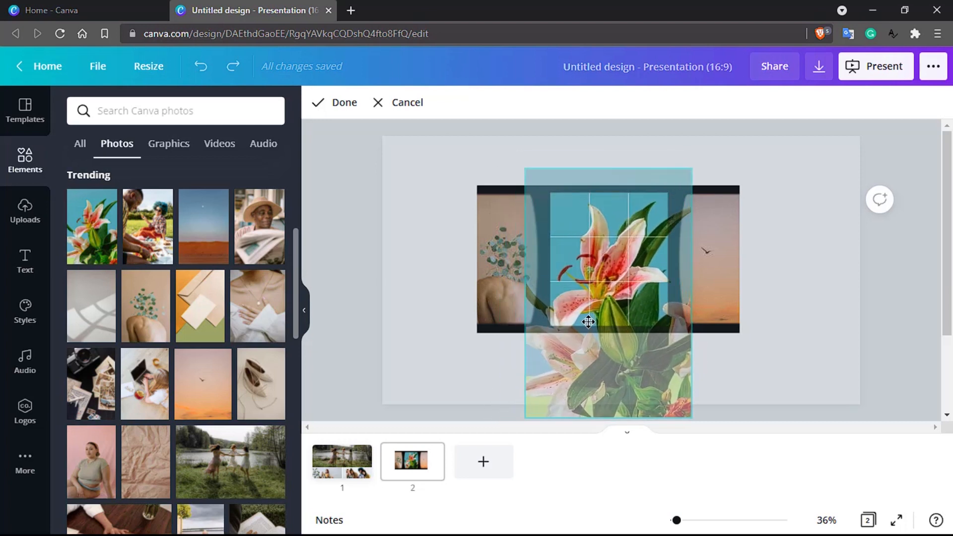
{"action": "left_click_drag", "start_coordinate": [525, 169], "coordinate": [542, 191]}
{"action": "left_click_drag", "start_coordinate": [587, 323], "coordinate": [586, 293]}
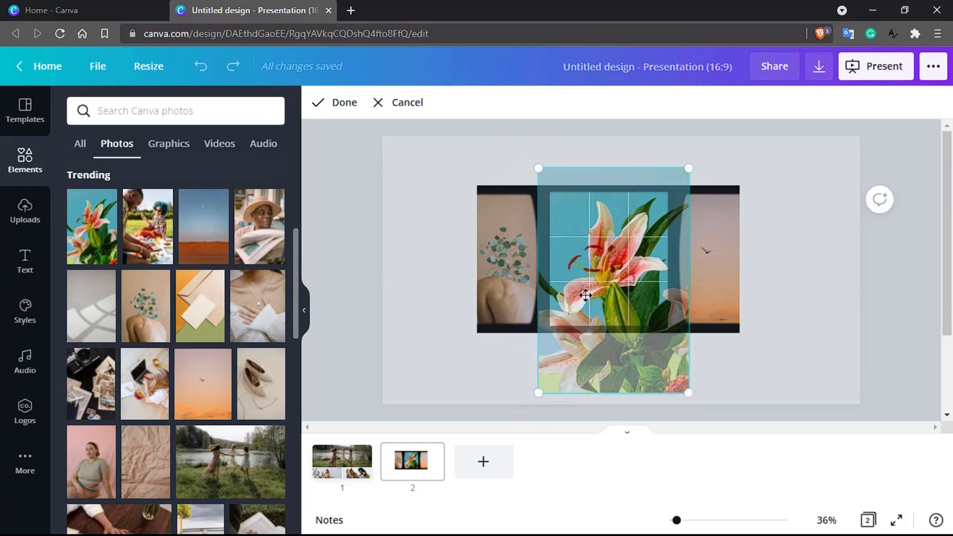
{"action": "left_click", "coordinate": [337, 107]}
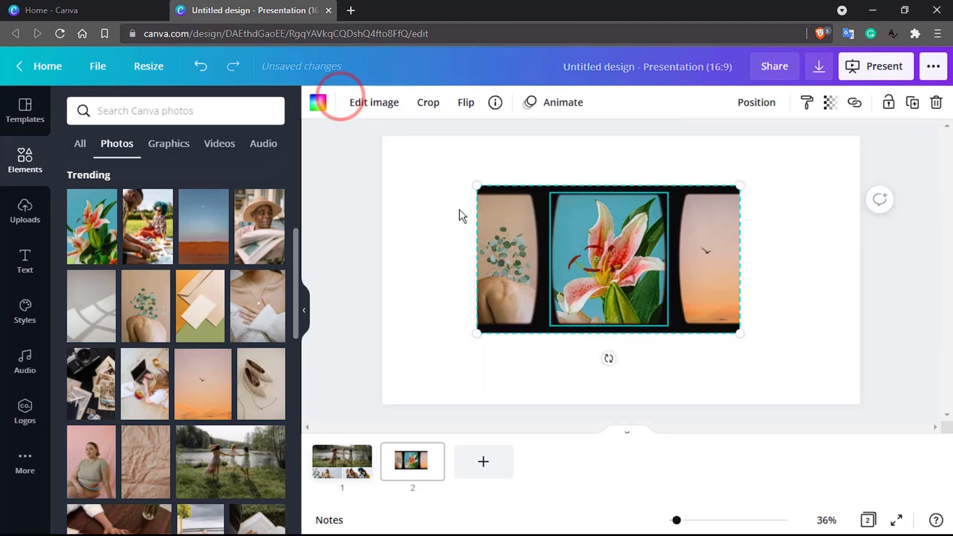
- Check the left eucalyptus photo's crop, leave it unchanged, and deselect the film strip
{"action": "double_click", "coordinate": [516, 263]}
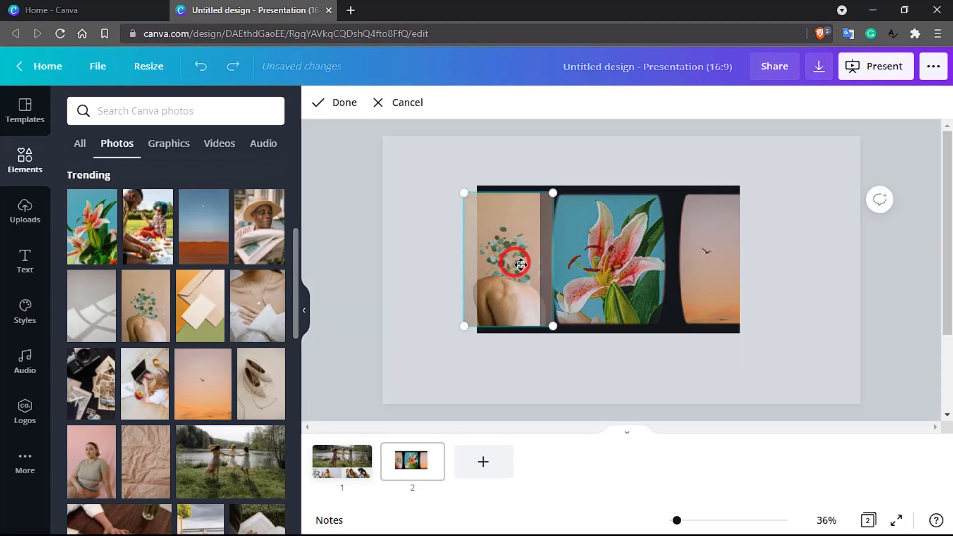
{"action": "left_click", "coordinate": [653, 139]}
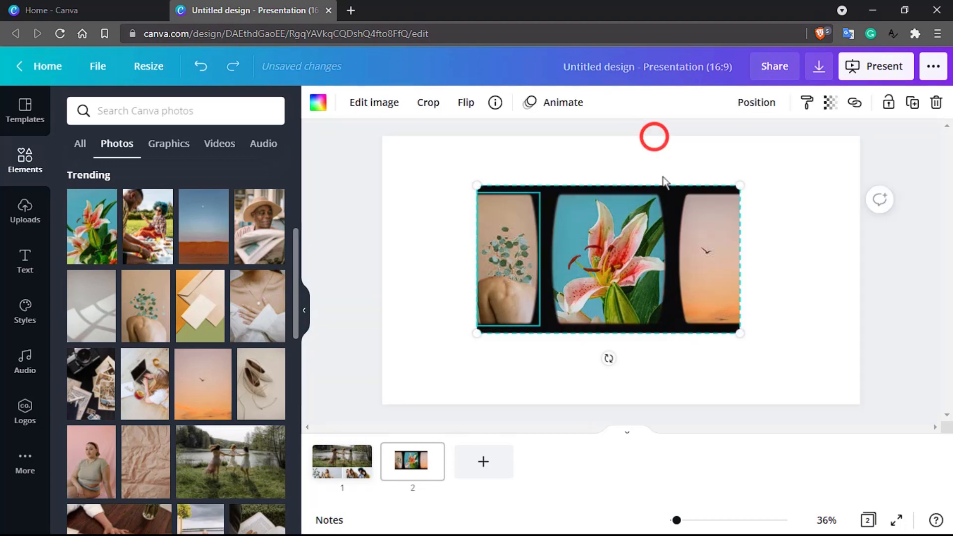
{"action": "left_click", "coordinate": [699, 356]}
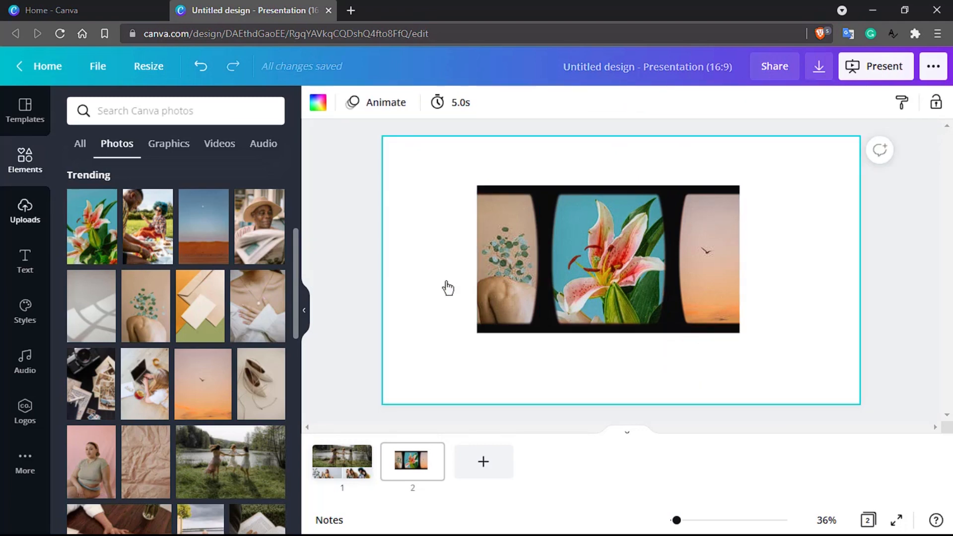
- Add blank slide 3 and list all Charts in the elements library
{"action": "left_click", "coordinate": [25, 163]}
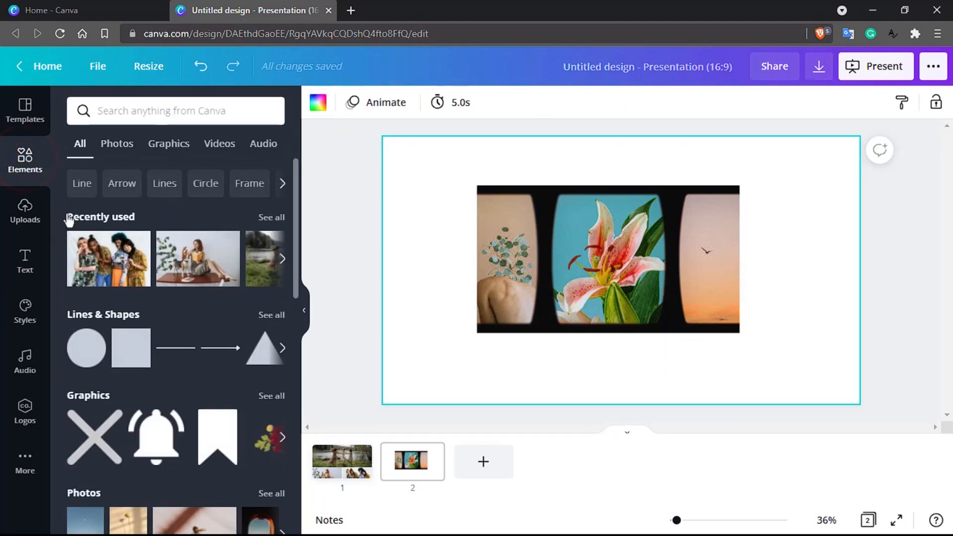
{"action": "scroll", "coordinate": [156, 332], "scroll_direction": "down", "scroll_amount": 10}
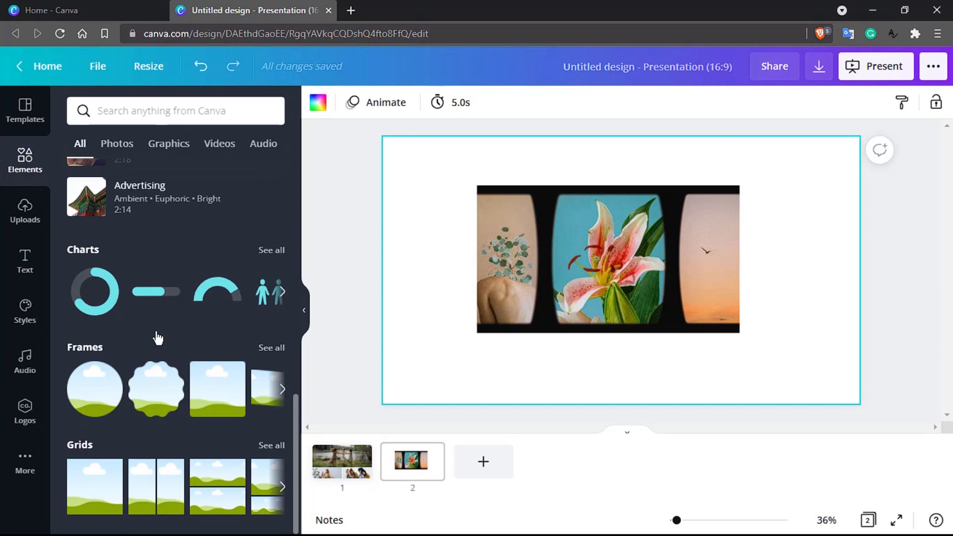
{"action": "left_click", "coordinate": [472, 458]}
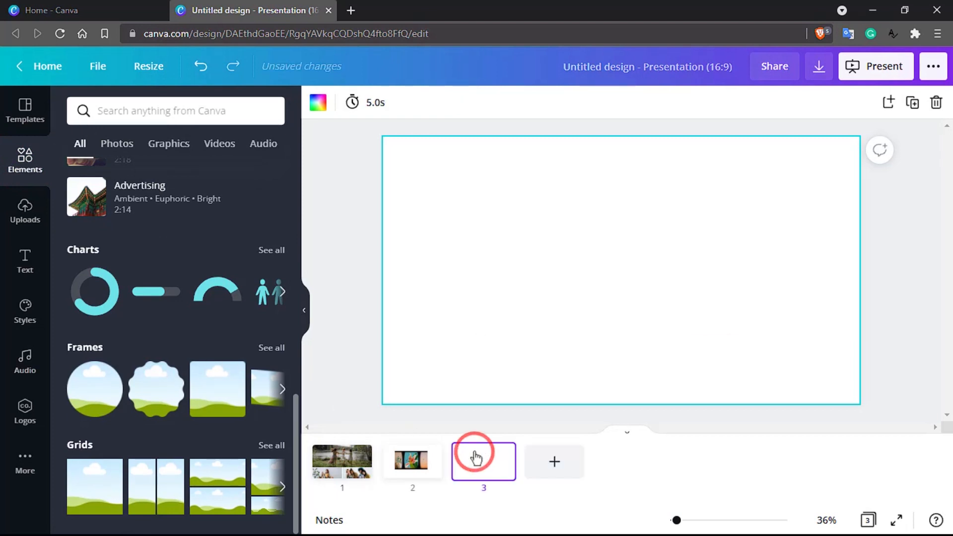
{"action": "left_click", "coordinate": [268, 251]}
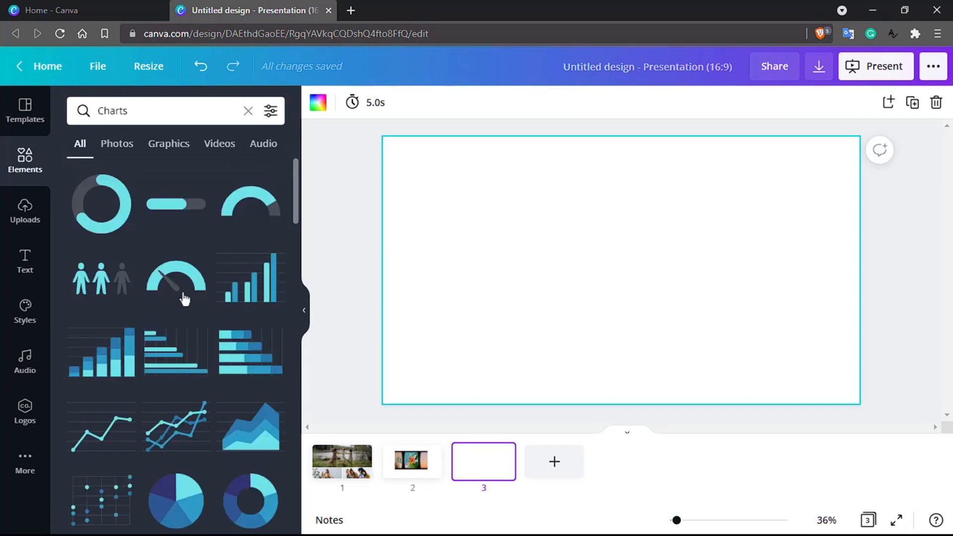
{"action": "scroll", "coordinate": [181, 298], "scroll_direction": "down", "scroll_amount": 3}
{"action": "scroll", "coordinate": [179, 306], "scroll_direction": "down", "scroll_amount": 3}
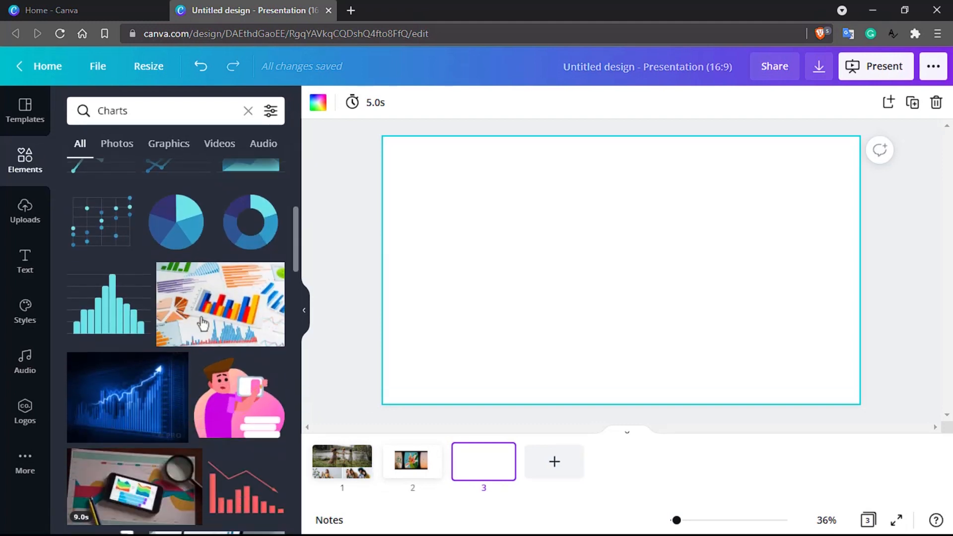
{"action": "scroll", "coordinate": [208, 325], "scroll_direction": "up", "scroll_amount": 2}
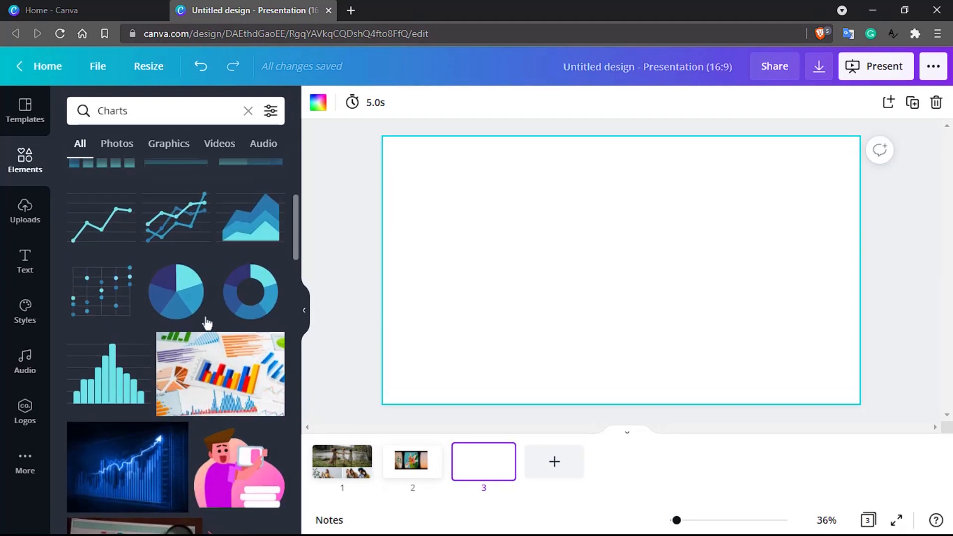
- Place the three-series multi-line chart on slide 3, centred on the page
{"action": "left_click_drag", "start_coordinate": [154, 215], "coordinate": [625, 302]}
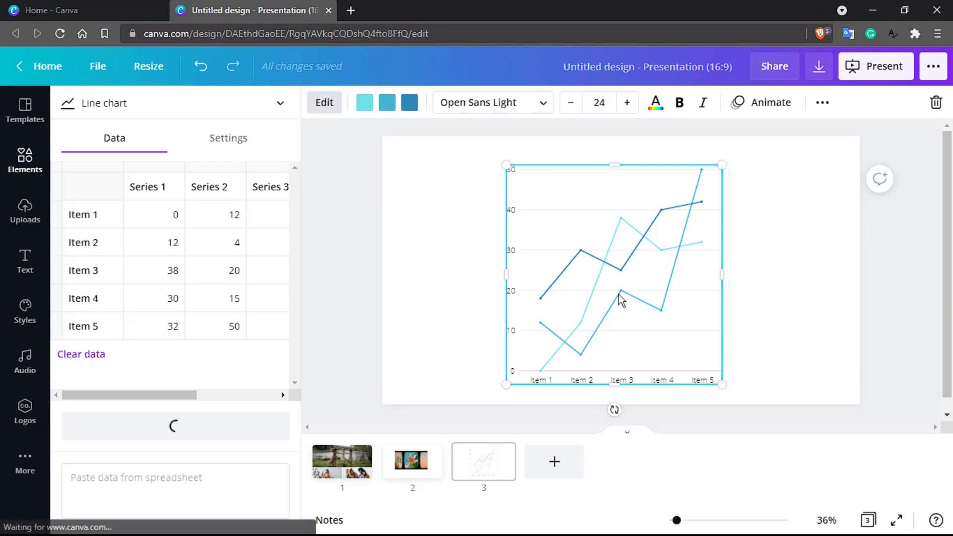
{"action": "left_click_drag", "start_coordinate": [581, 251], "coordinate": [579, 266]}
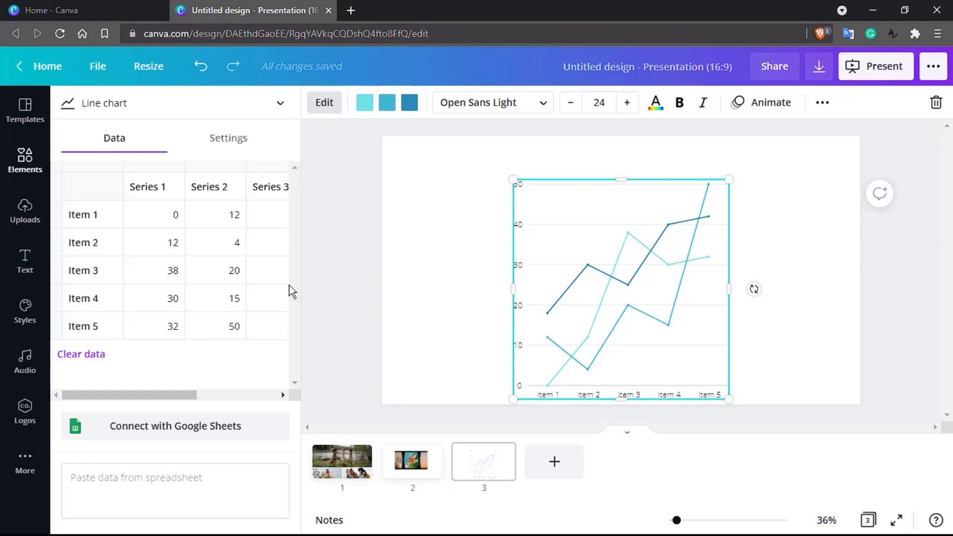
- Rename chart categories Item 1–4 to Canva, Photoshop, Illustrator and Gimp
{"action": "left_click", "coordinate": [84, 206]}
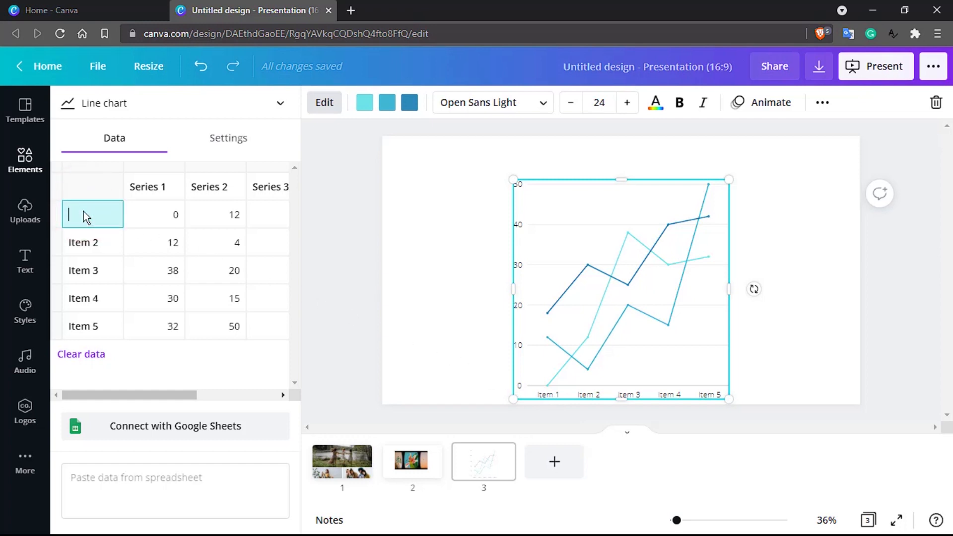
{"action": "type", "text": "Canva"}
{"action": "left_click", "coordinate": [94, 243]}
{"action": "type", "text": "P"}
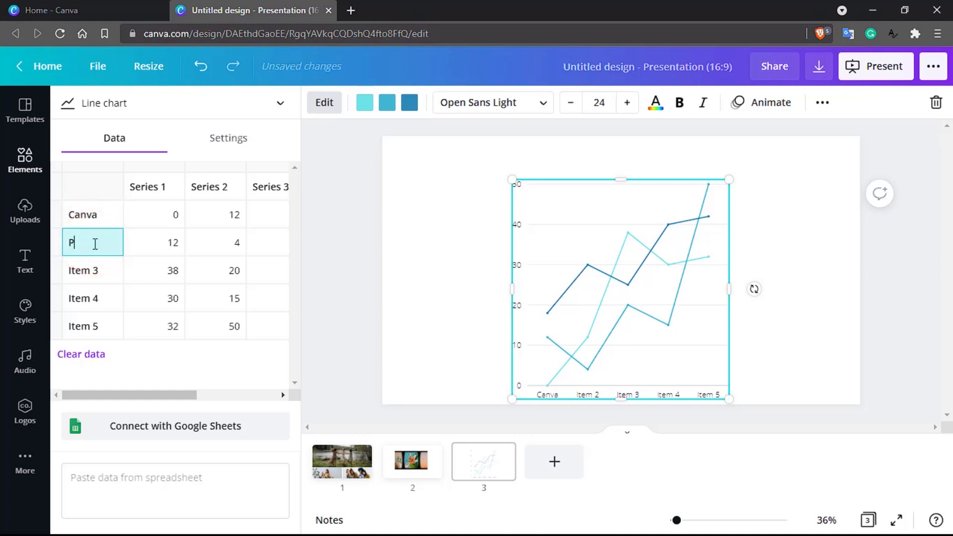
{"action": "type", "text": "hotoshop"}
{"action": "left_click", "coordinate": [87, 272]}
{"action": "type", "text": "Illustrator"}
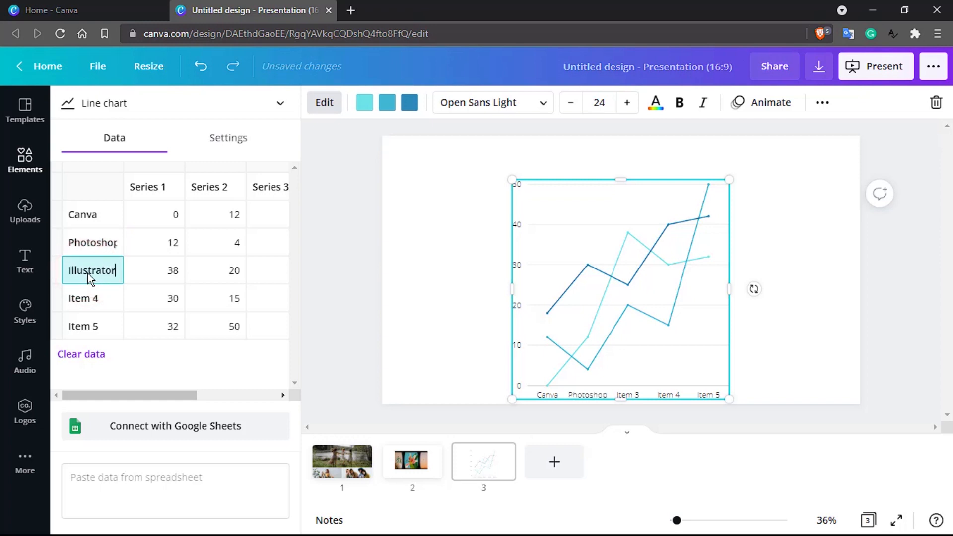
{"action": "left_click", "coordinate": [88, 302]}
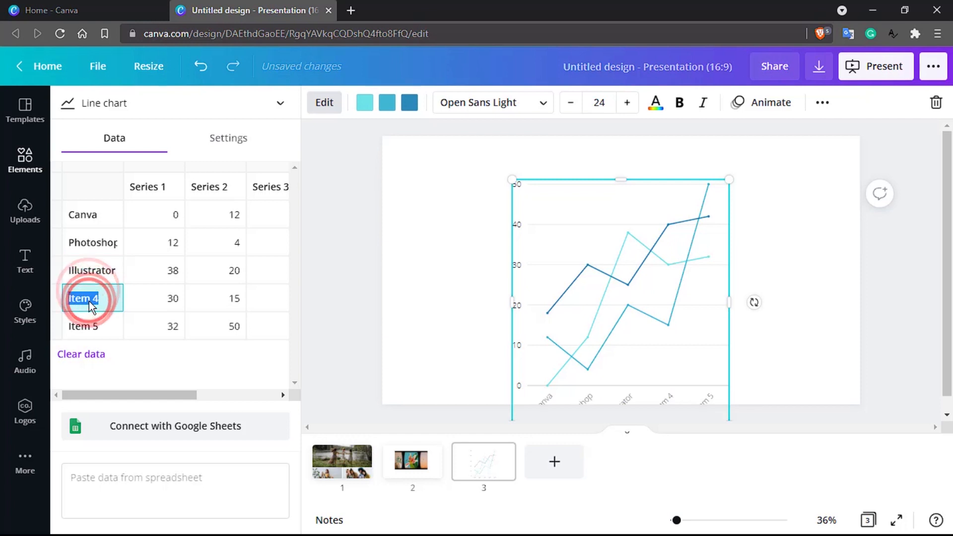
{"action": "type", "text": "Gimp"}
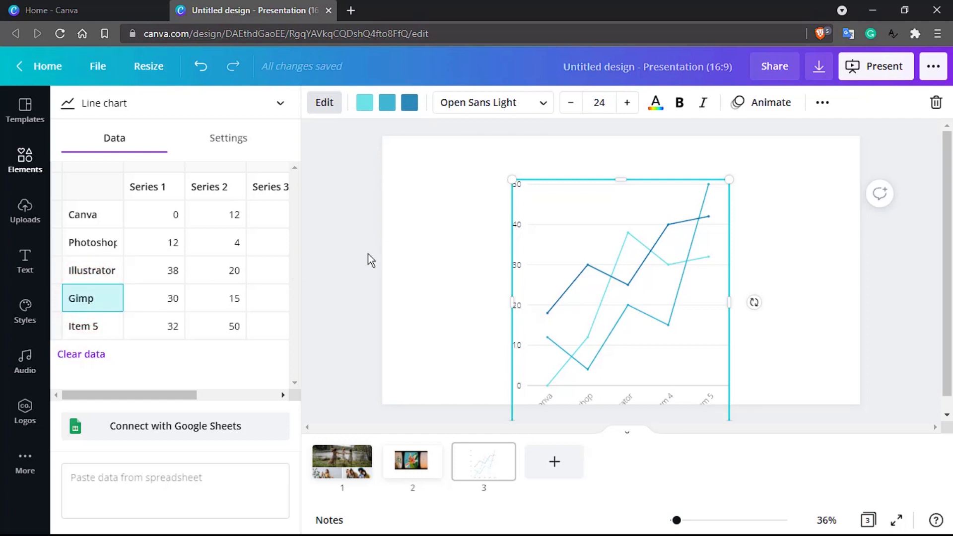
{"action": "key", "text": "Return"}
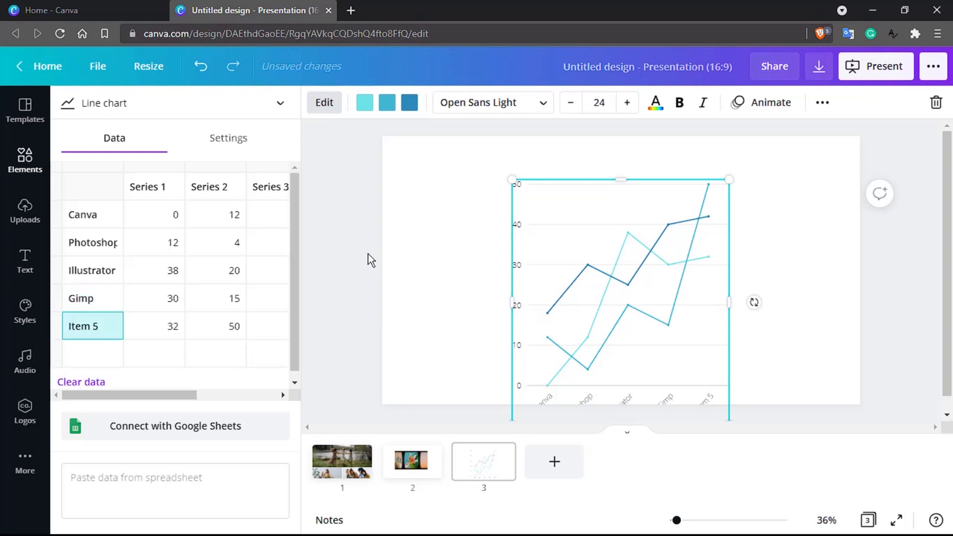
- Move the line chart up-left, widen it from the right edge so labels lie flat, and recentre it
{"action": "left_click_drag", "start_coordinate": [564, 223], "coordinate": [531, 177]}
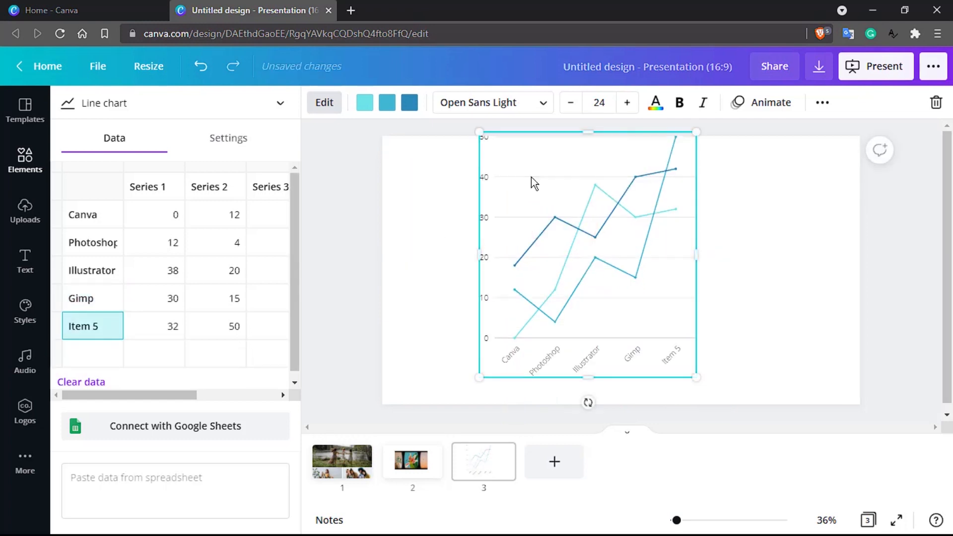
{"action": "left_click", "coordinate": [696, 255]}
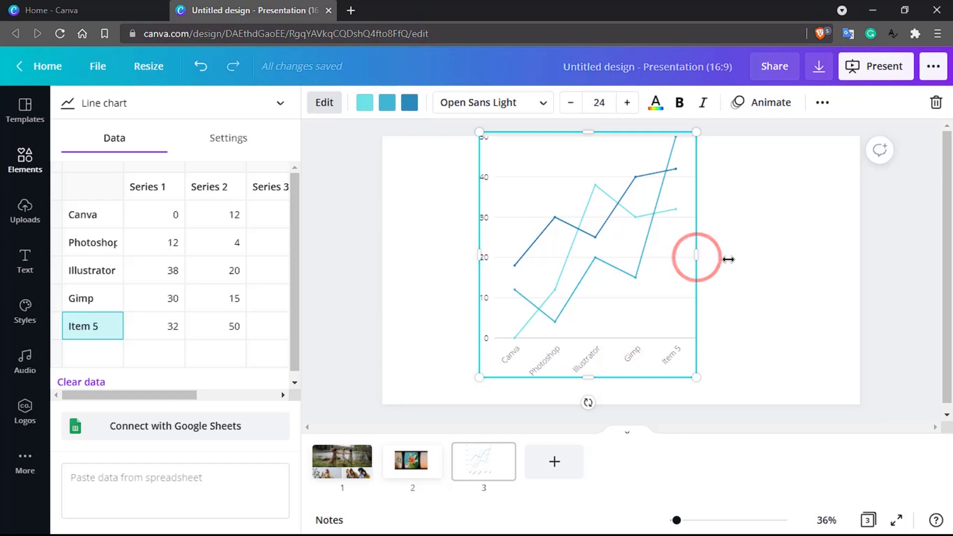
{"action": "left_click_drag", "start_coordinate": [728, 259], "coordinate": [826, 257]}
{"action": "left_click_drag", "start_coordinate": [630, 144], "coordinate": [563, 165]}
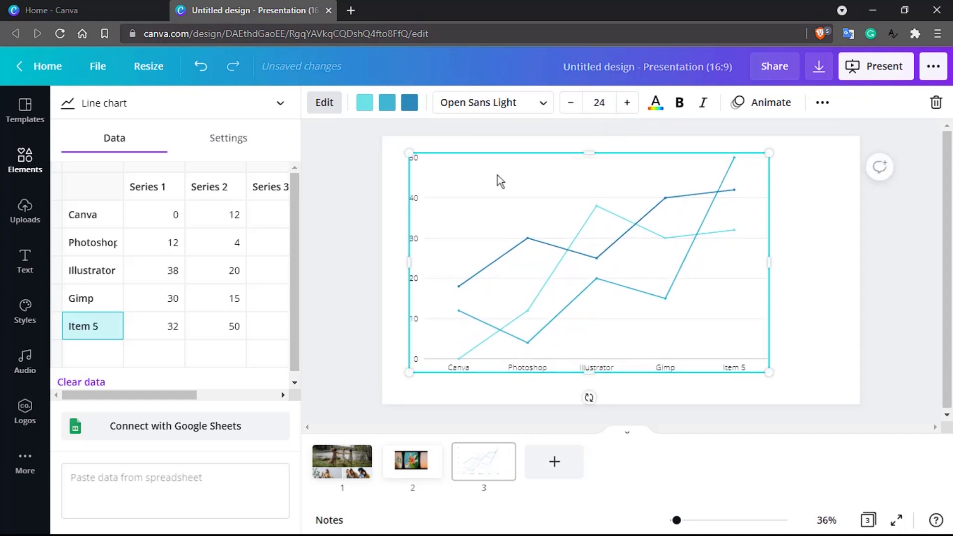
{"action": "left_click", "coordinate": [175, 219]}
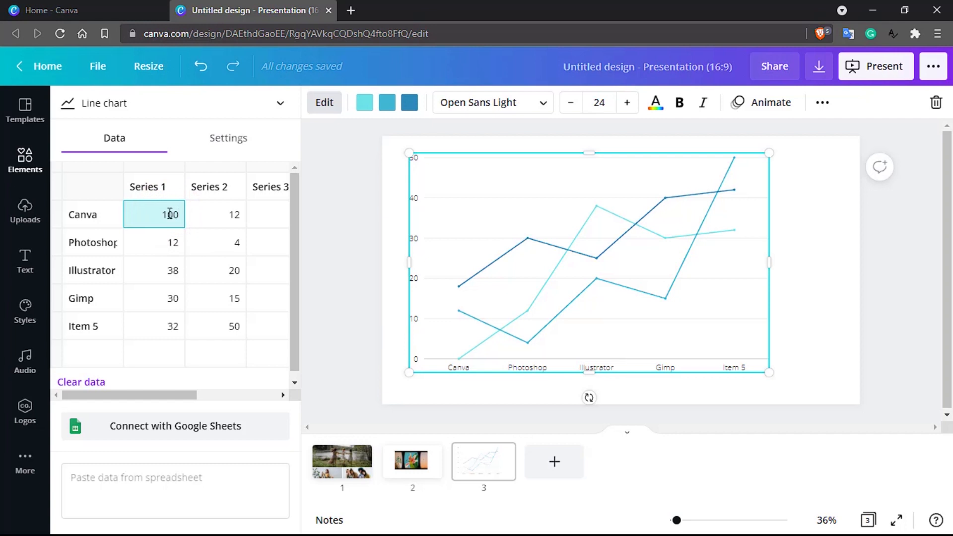
- Enter 100 as Canva's Series 1 value and make the middle chart line dark red
{"action": "left_click", "coordinate": [215, 213]}
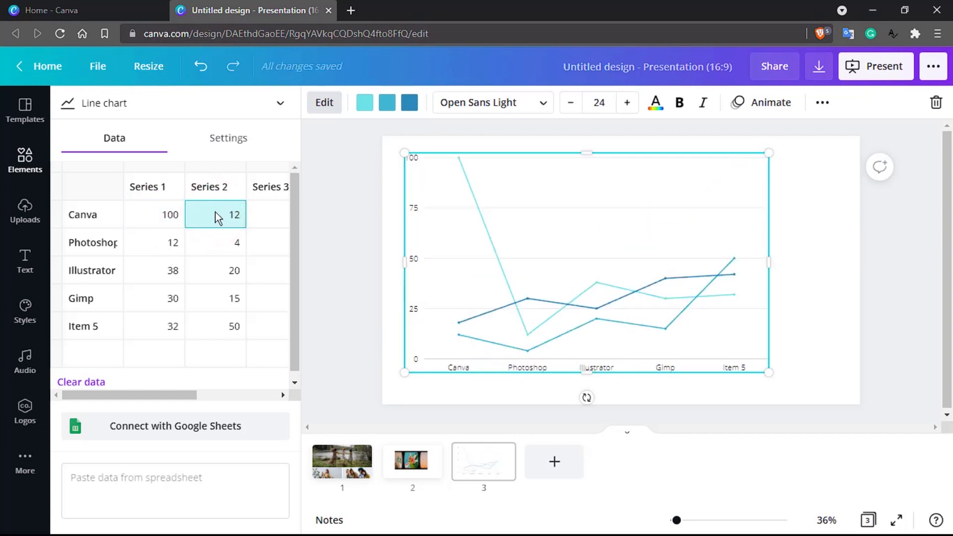
{"action": "left_click", "coordinate": [394, 111]}
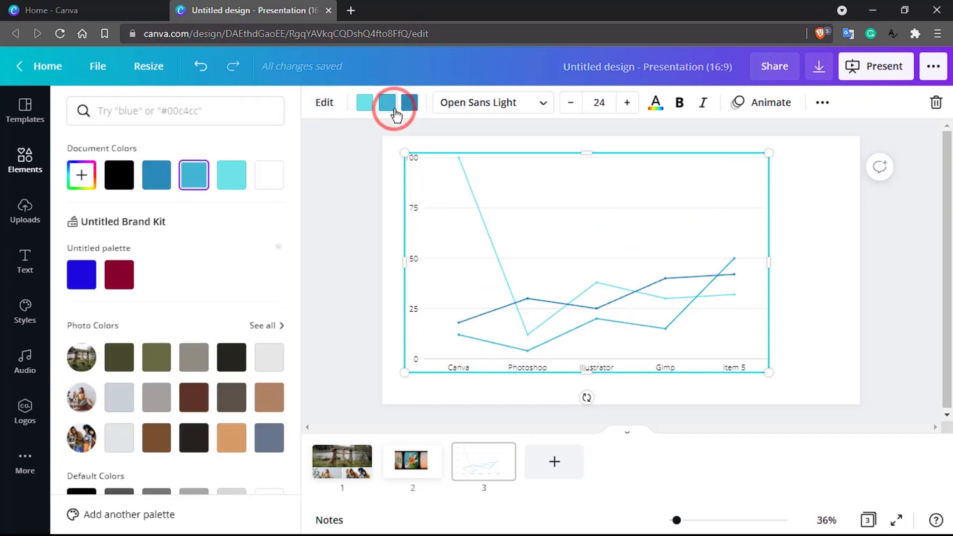
{"action": "left_click", "coordinate": [119, 275]}
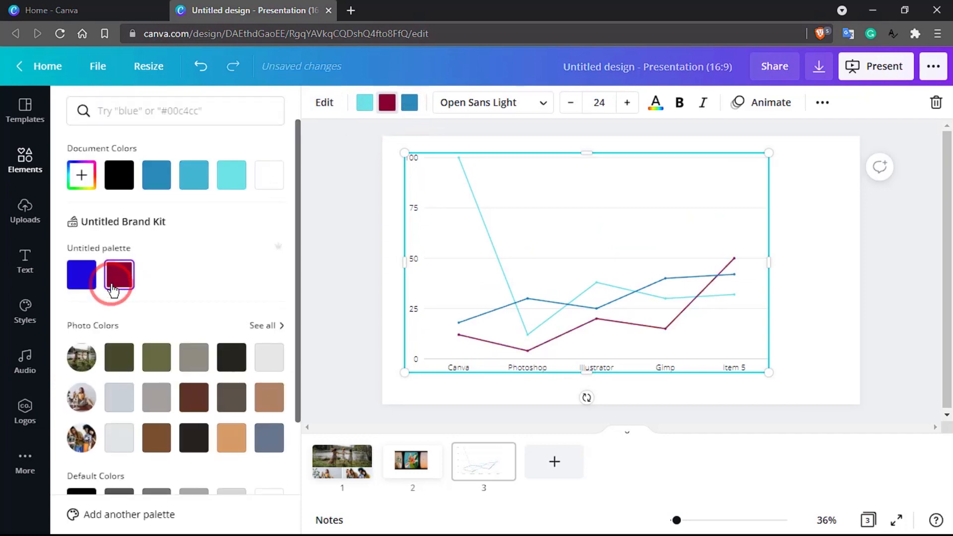
- Recolour the darkest chart series line near-black
{"action": "left_click", "coordinate": [571, 304]}
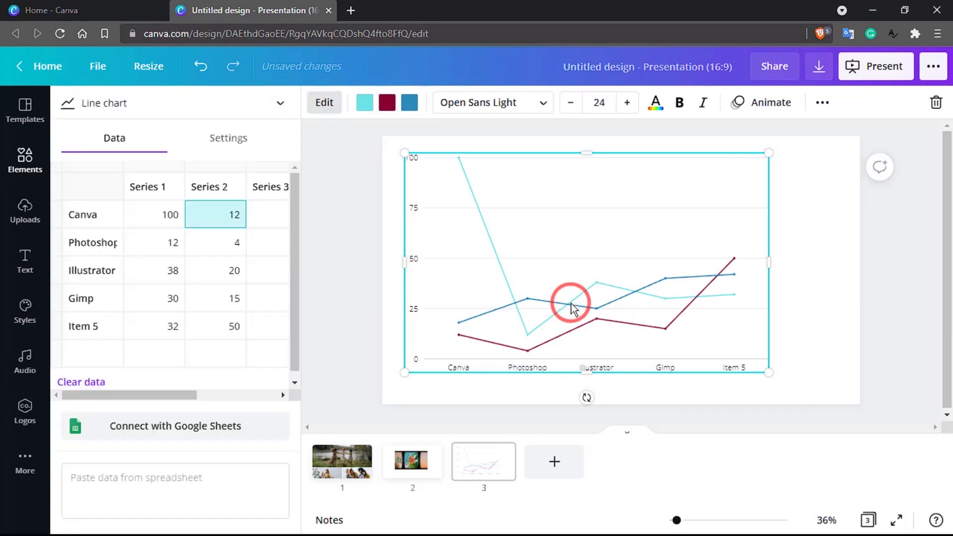
{"action": "left_click", "coordinate": [102, 245]}
{"action": "left_click", "coordinate": [410, 105]}
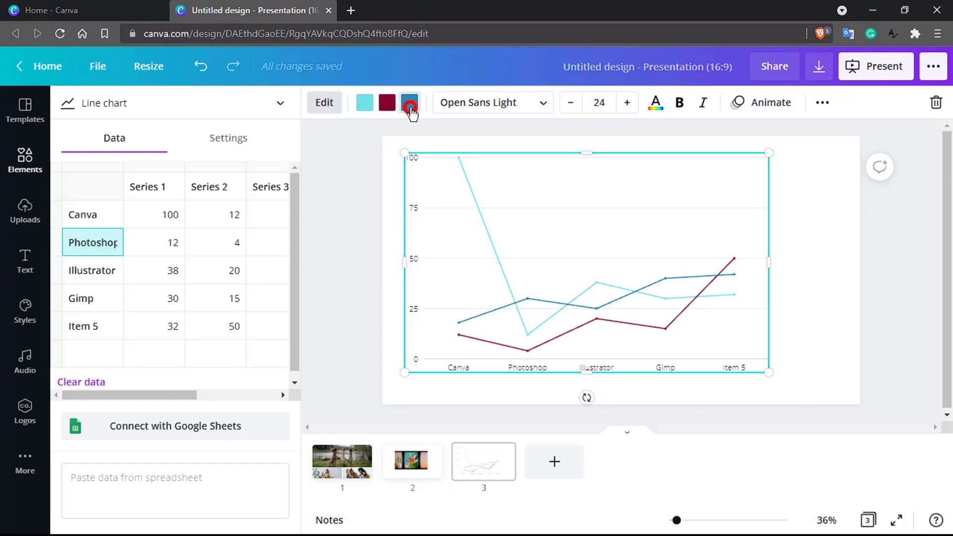
{"action": "left_click", "coordinate": [191, 450]}
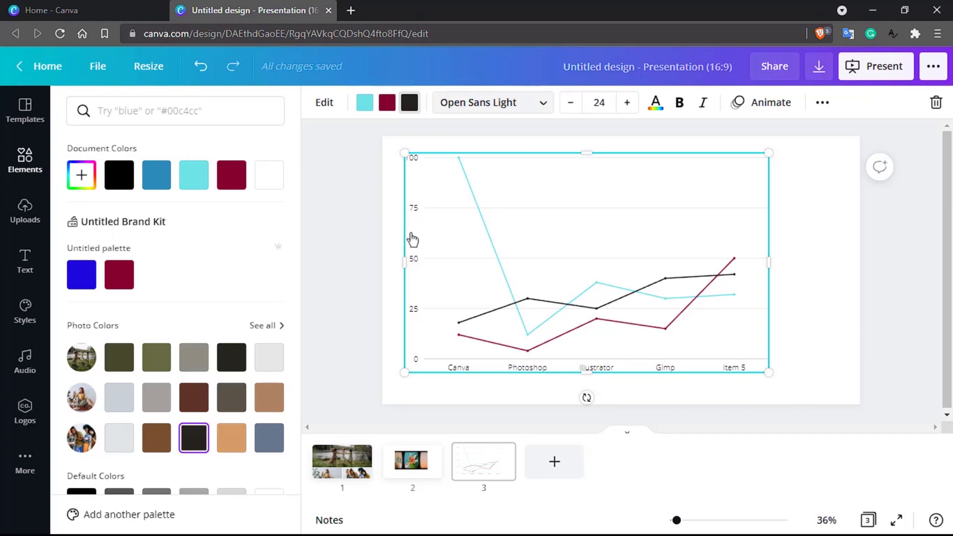
{"action": "left_click", "coordinate": [544, 105]}
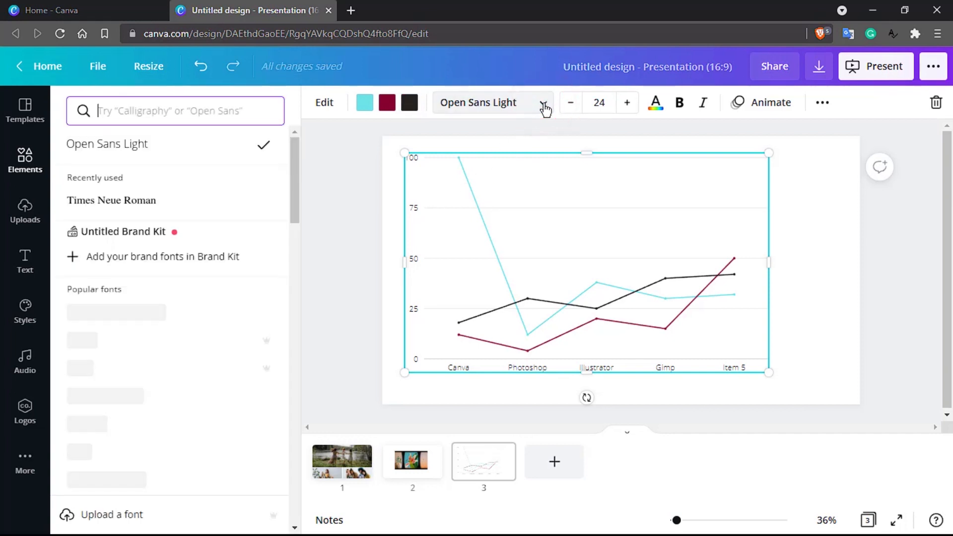
- Switch the chart text to Times Neue Roman and add a blank slide after slide 3
{"action": "left_click", "coordinate": [92, 205]}
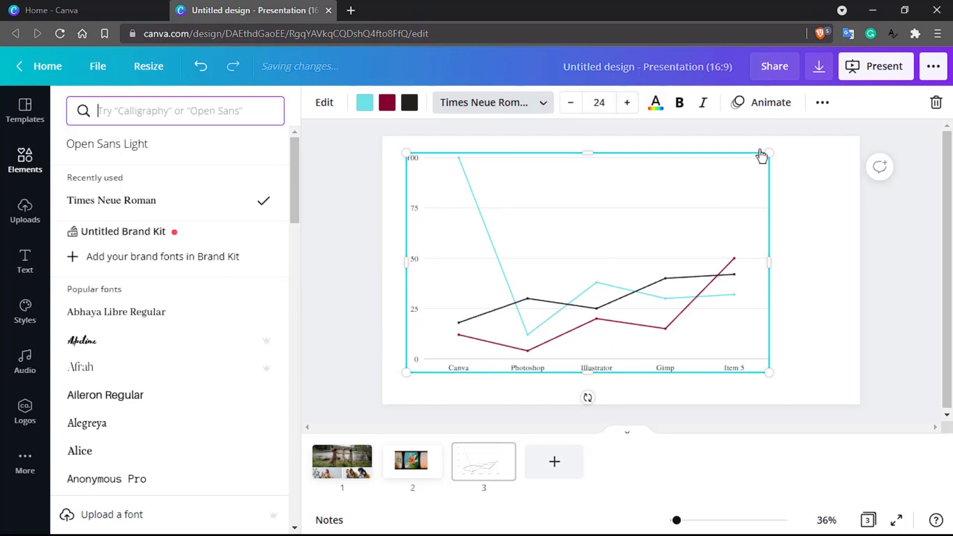
{"action": "left_click", "coordinate": [825, 103]}
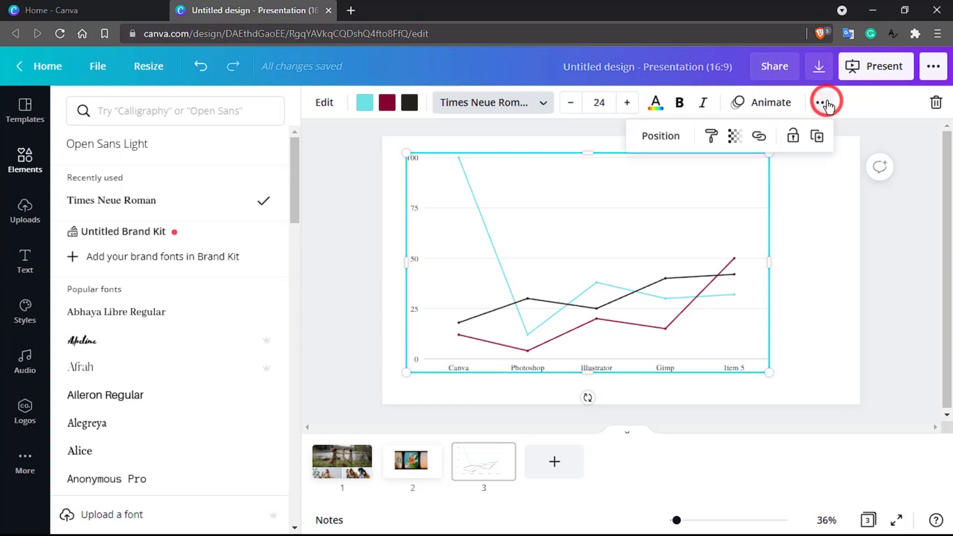
{"action": "left_click", "coordinate": [834, 103]}
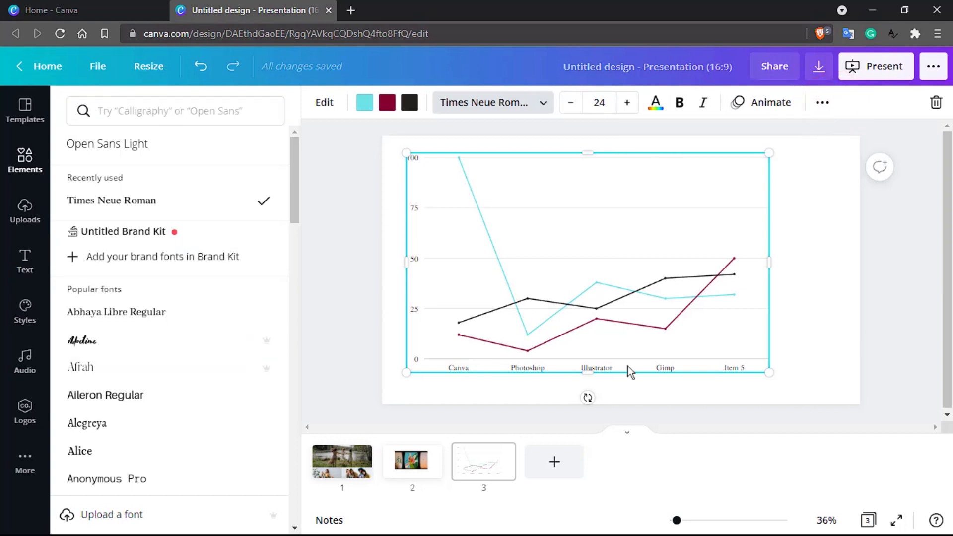
{"action": "left_click", "coordinate": [554, 462]}
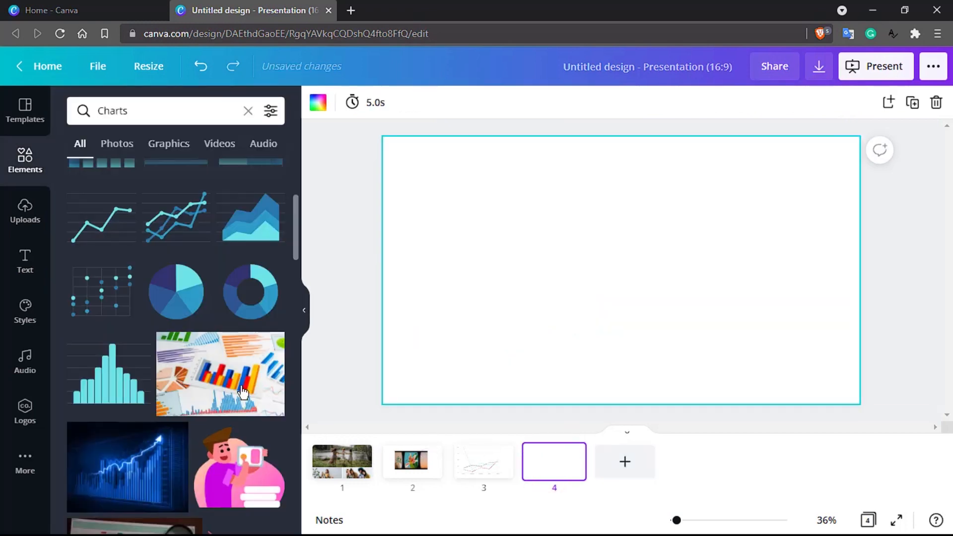
- Drag the Happy Whistling Ukulele audio track from Elements onto slide 4
{"action": "scroll", "coordinate": [242, 392], "scroll_direction": "down", "scroll_amount": 10}
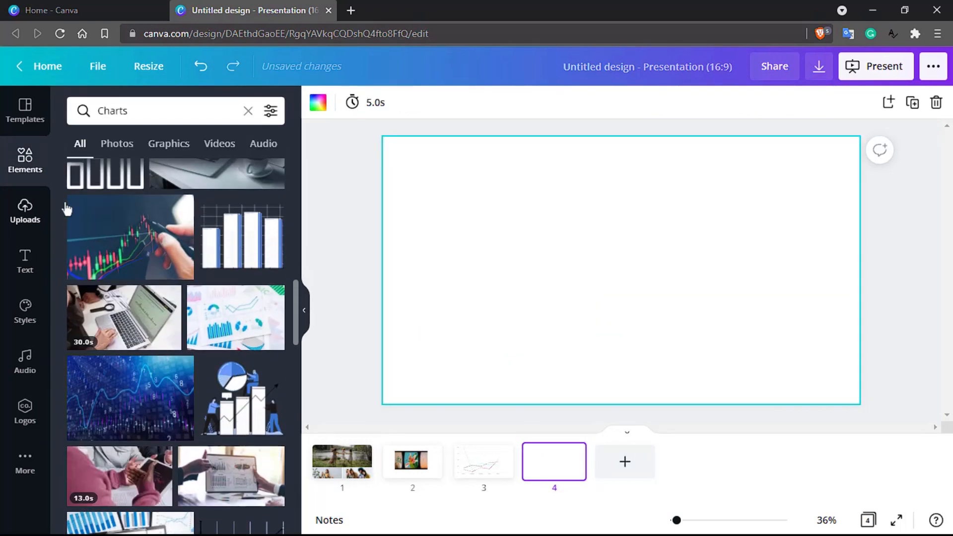
{"action": "left_click", "coordinate": [25, 164]}
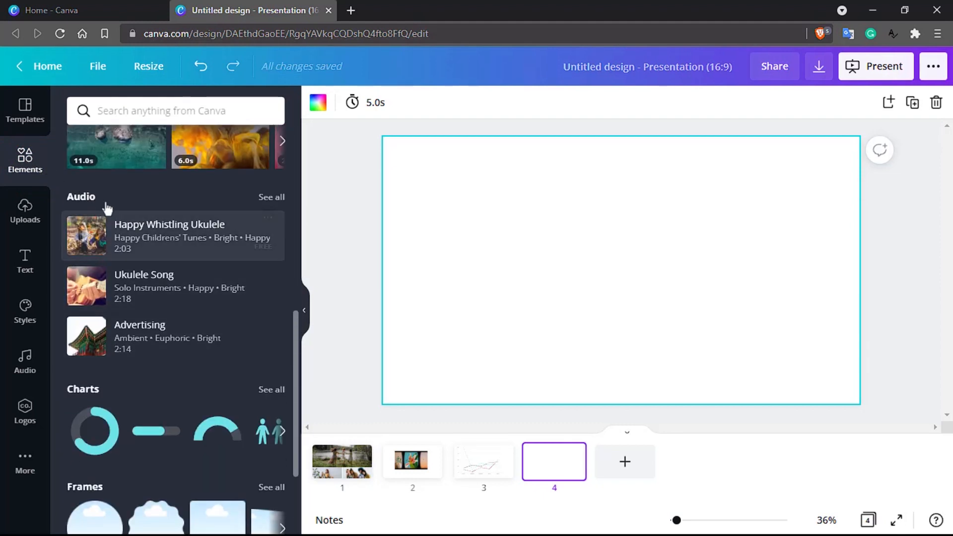
{"action": "left_click_drag", "start_coordinate": [167, 239], "coordinate": [614, 224]}
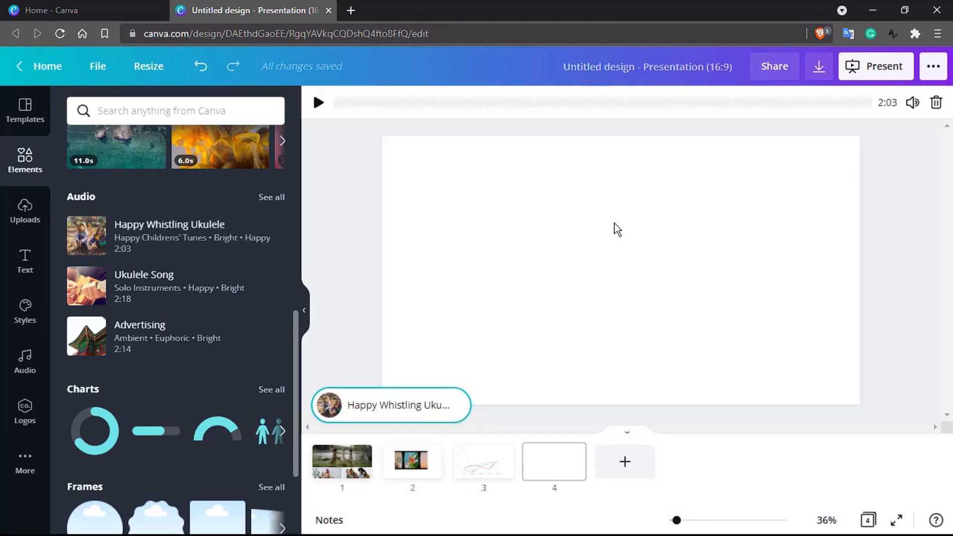
- Play the ukulele track from a later point, lower its volume, then delete it
{"action": "key", "text": "space"}
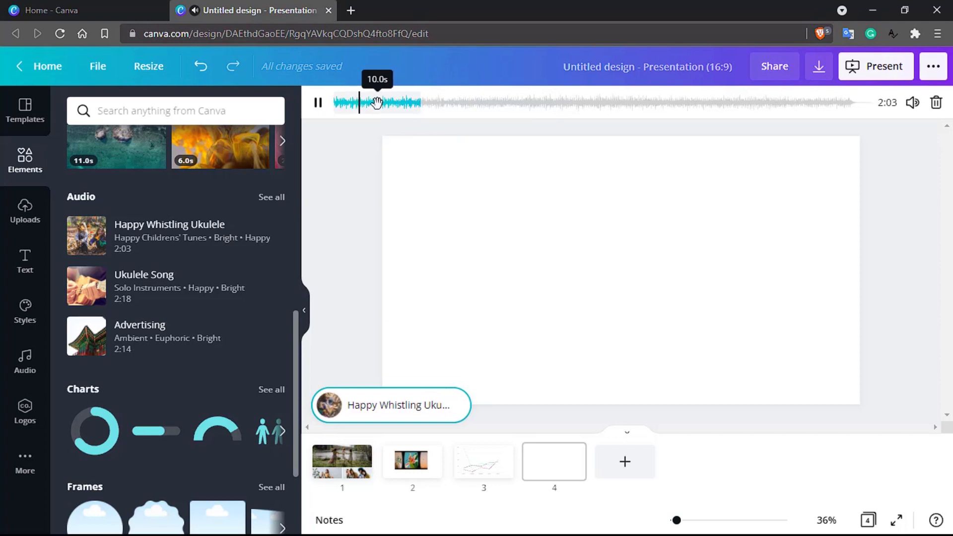
{"action": "left_click_drag", "start_coordinate": [377, 104], "coordinate": [509, 104]}
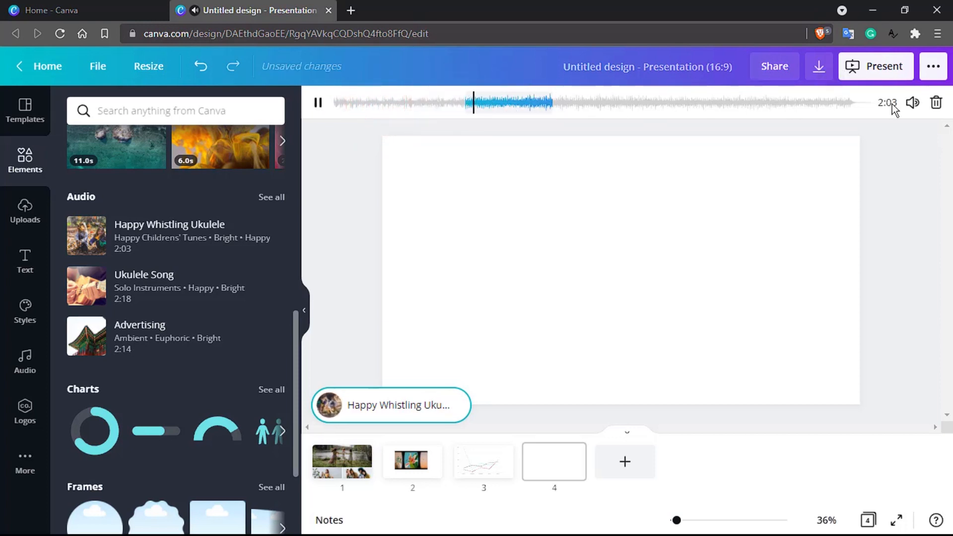
{"action": "left_click", "coordinate": [912, 102]}
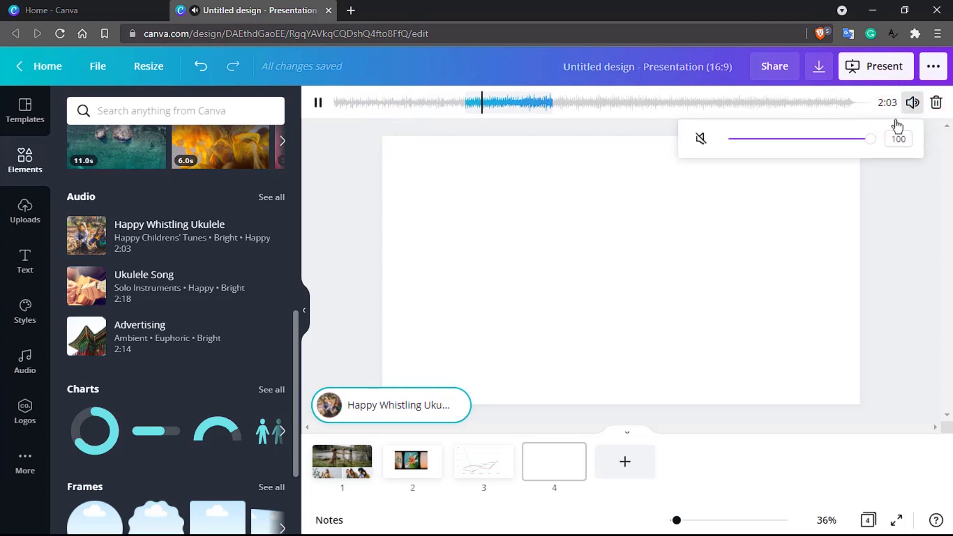
{"action": "left_click_drag", "start_coordinate": [825, 145], "coordinate": [762, 143]}
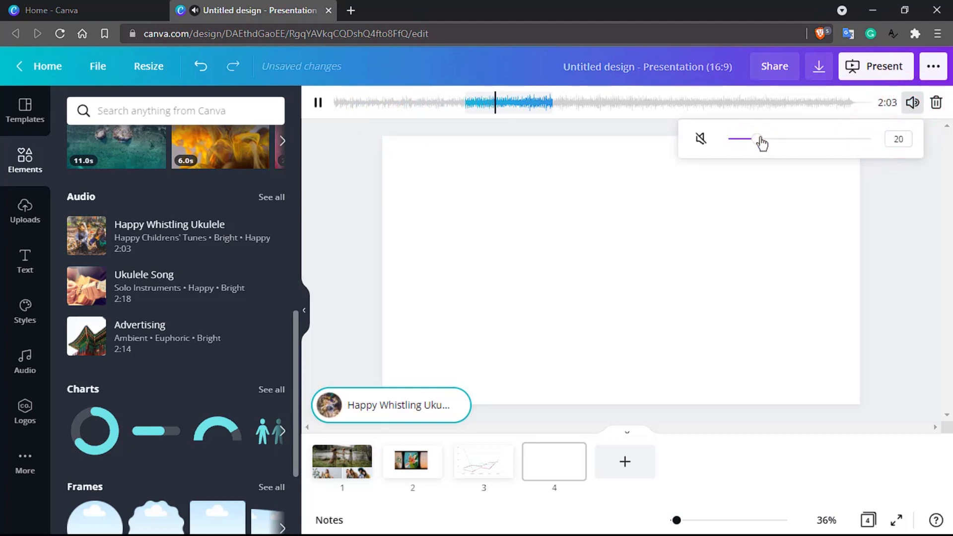
{"action": "left_click", "coordinate": [936, 107]}
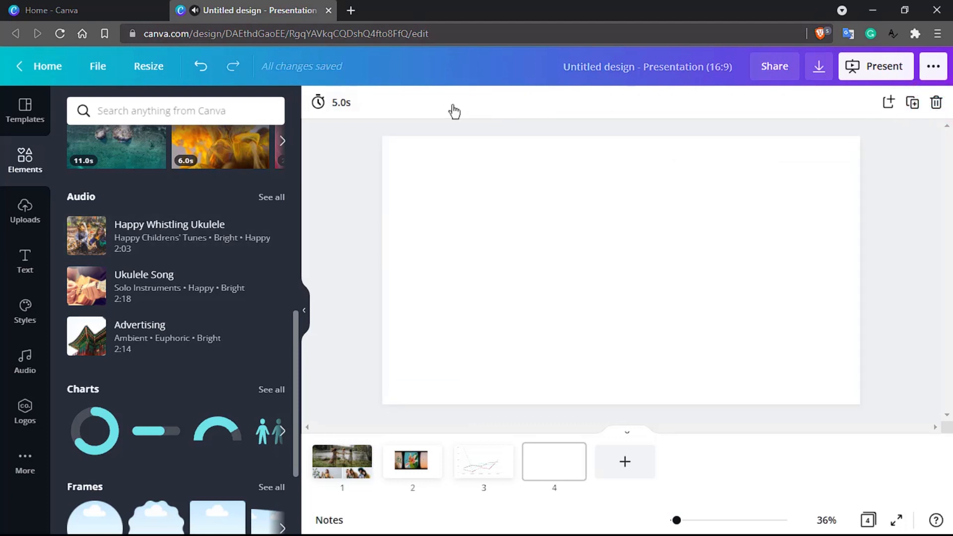
{"action": "left_click", "coordinate": [343, 103]}
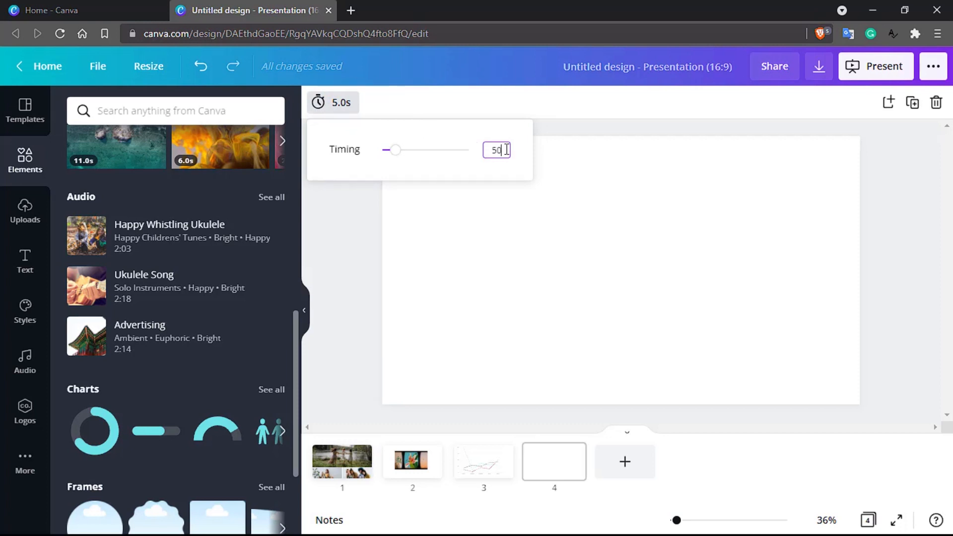
- Set slide 4's duration to 50 seconds and drag Happy Whistling Ukulele back onto it
{"action": "type", "text": "50"}
{"action": "key", "text": "Return"}
{"action": "left_click", "coordinate": [336, 263]}
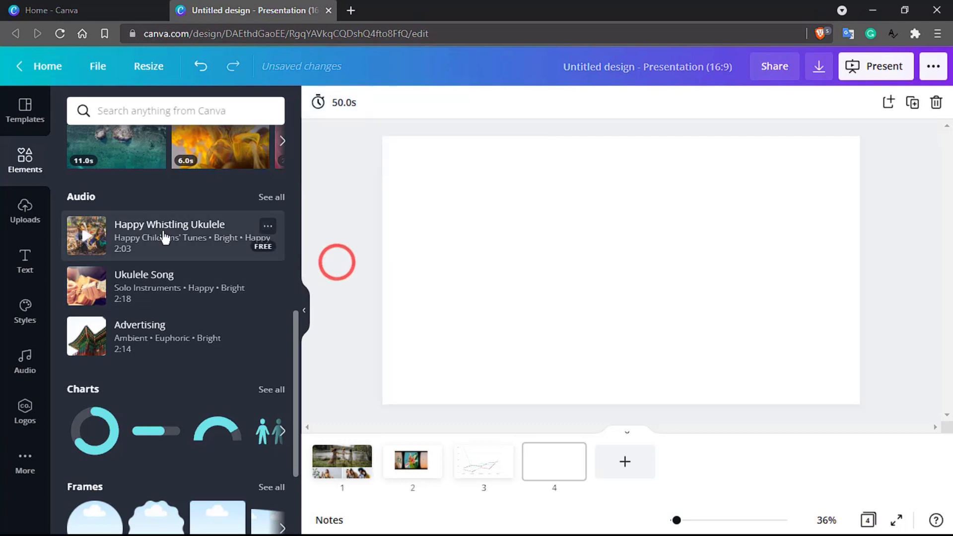
{"action": "left_click_drag", "start_coordinate": [166, 237], "coordinate": [621, 310]}
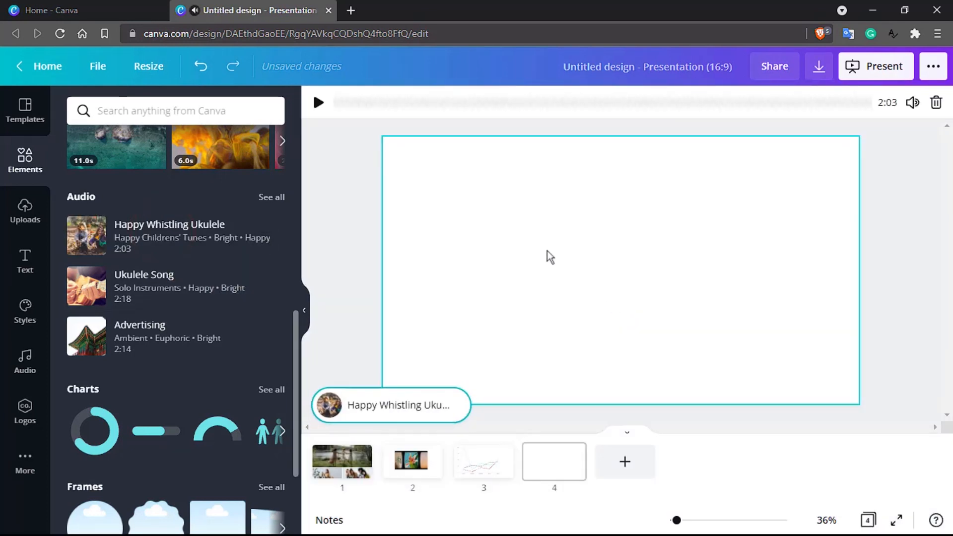
- Preview the re-added ukulele track starting from later in the song
{"action": "left_click", "coordinate": [347, 102]}
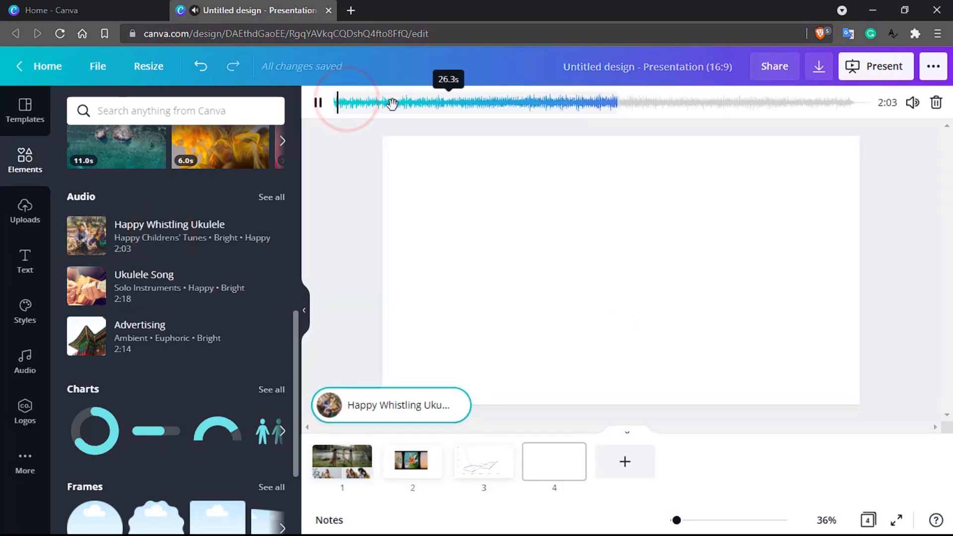
{"action": "left_click_drag", "start_coordinate": [395, 102], "coordinate": [365, 103]}
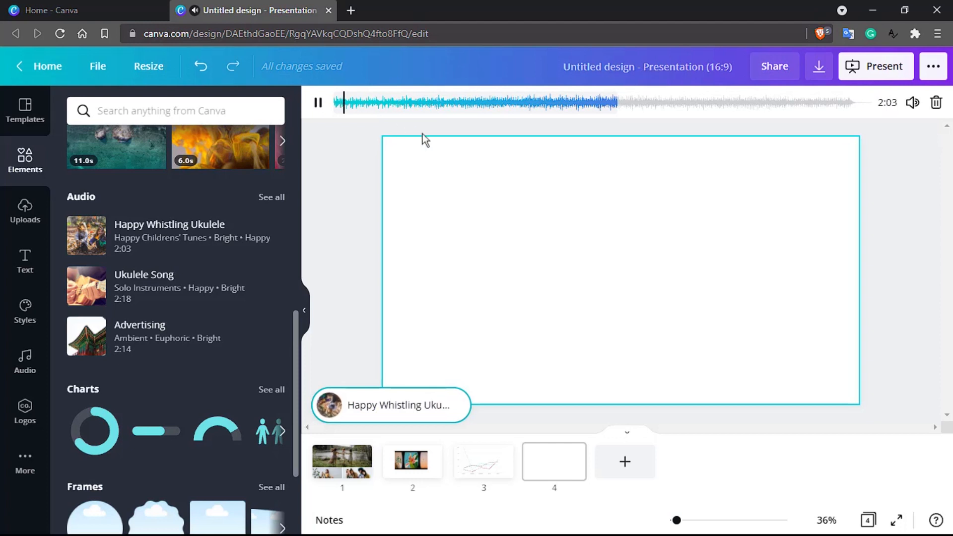
{"action": "left_click", "coordinate": [766, 308]}
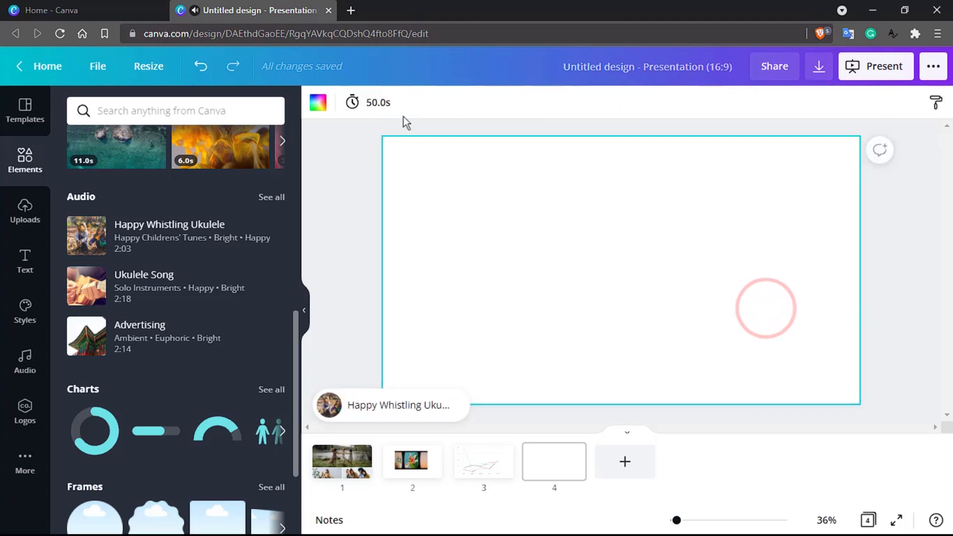
- Set slide 4's duration to 1.0 seconds and play a preview of the audio track
{"action": "left_click", "coordinate": [375, 105]}
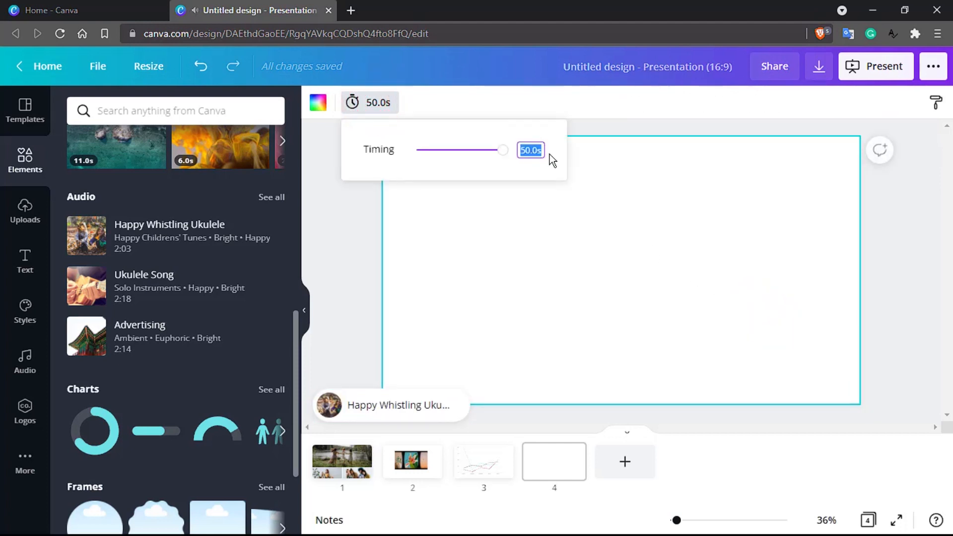
{"action": "type", "text": "1"}
{"action": "key", "text": "Return"}
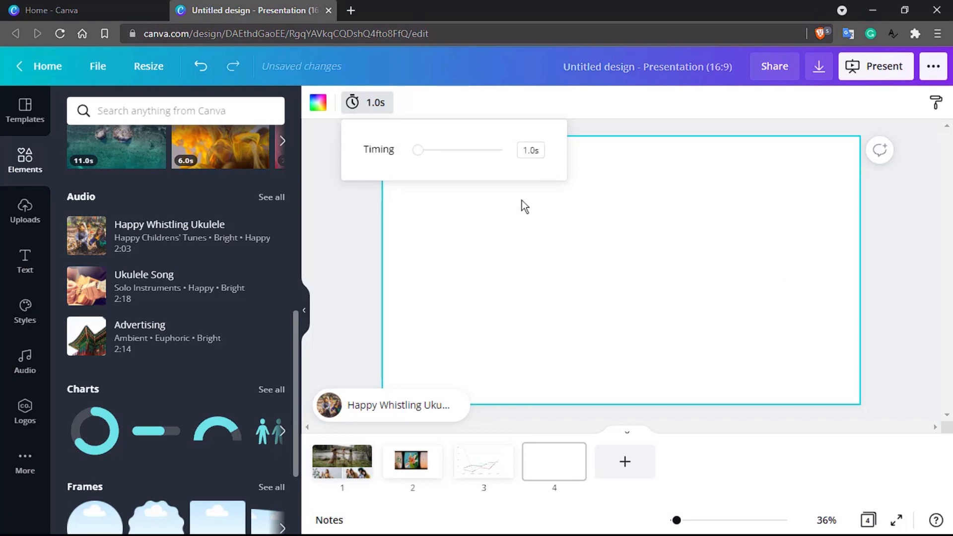
{"action": "left_click", "coordinate": [395, 410]}
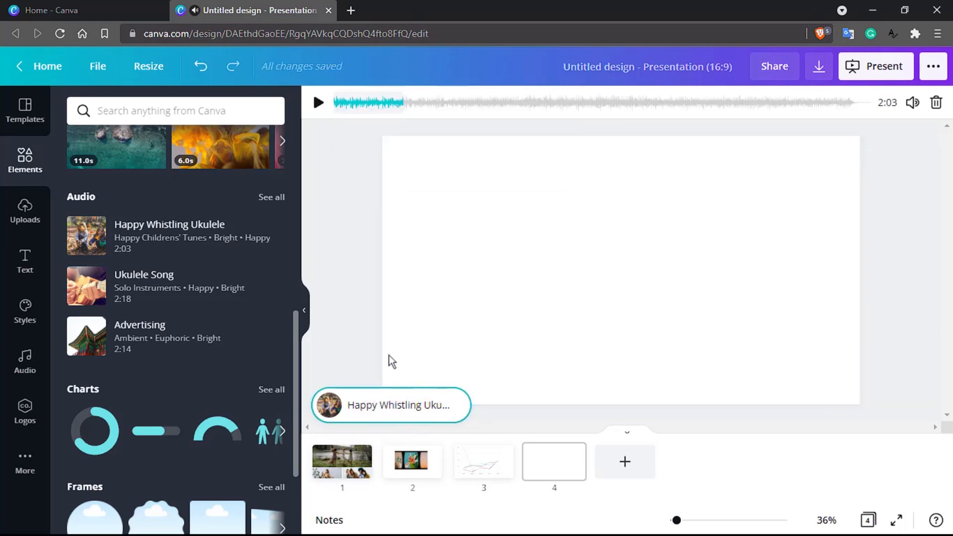
{"action": "left_click", "coordinate": [358, 102]}
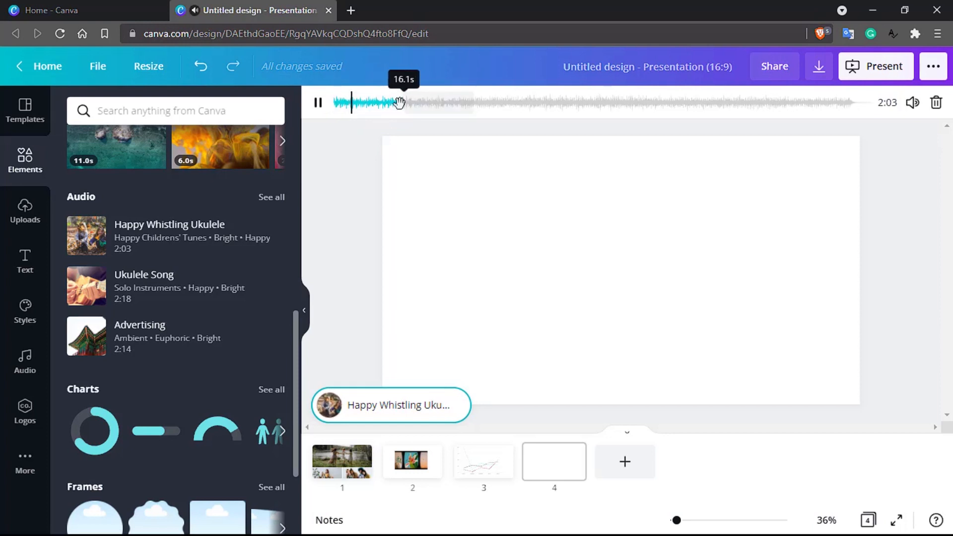
- Drag slide 4's timing slider to lengthen its duration from 1.0s to 13.5s
{"action": "left_click", "coordinate": [398, 405]}
{"action": "left_click", "coordinate": [519, 278]}
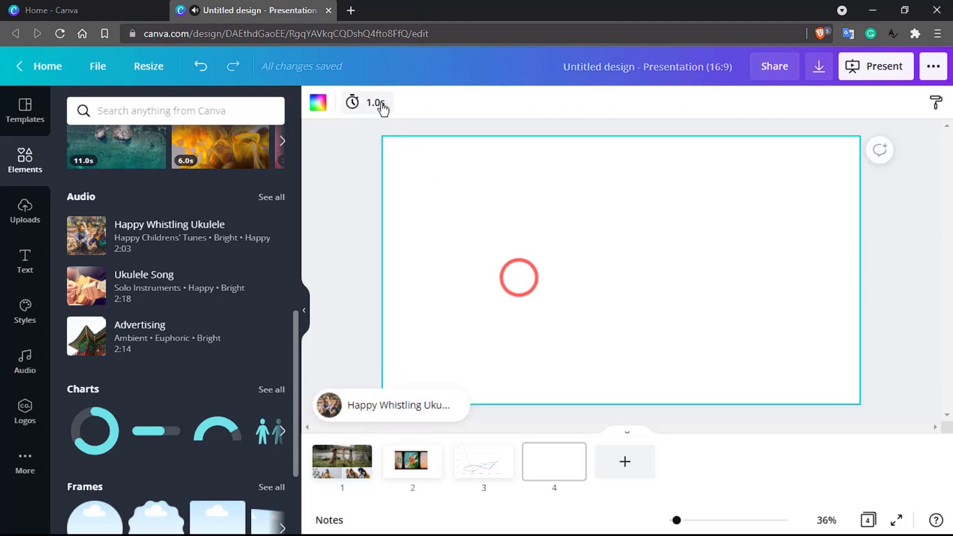
{"action": "left_click", "coordinate": [379, 102]}
{"action": "left_click_drag", "start_coordinate": [419, 150], "coordinate": [455, 151]}
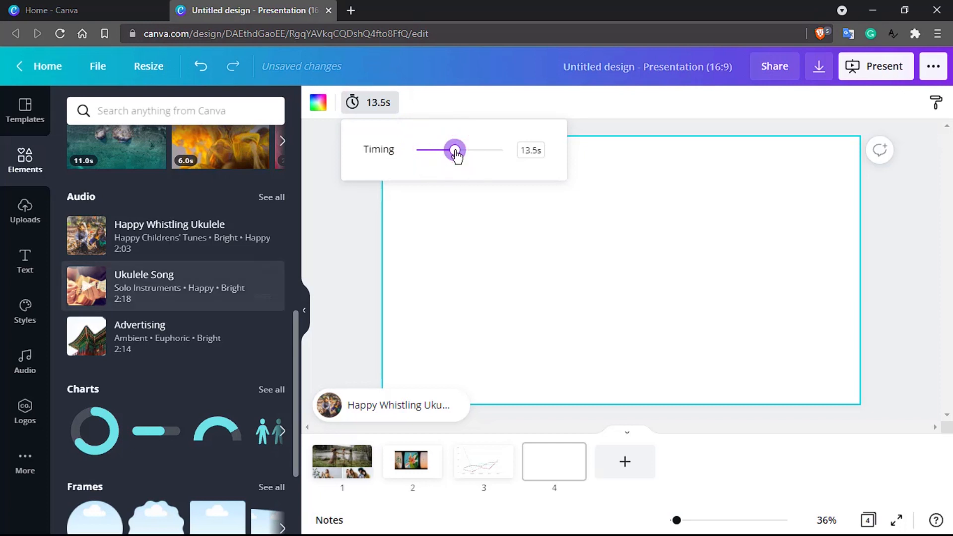
{"action": "left_click", "coordinate": [124, 108]}
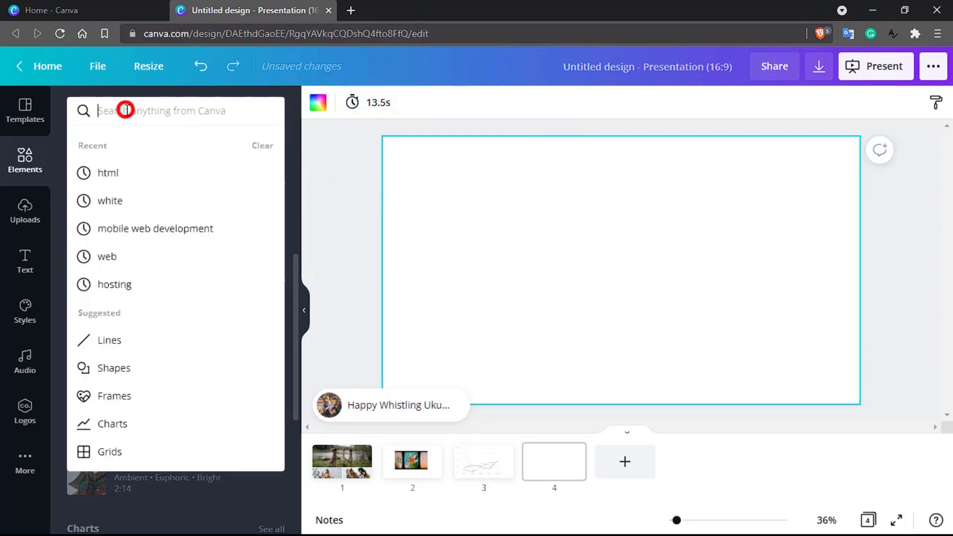
{"action": "left_click", "coordinate": [338, 268]}
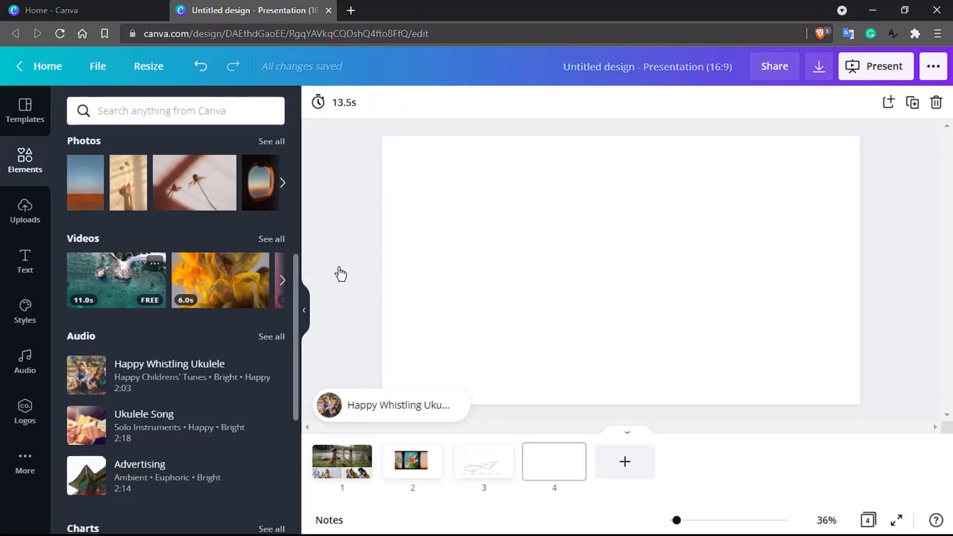
- Add the aerial ocean video to slide 4, move it down and right, and preview it
{"action": "left_click_drag", "start_coordinate": [88, 292], "coordinate": [451, 209]}
{"action": "left_click", "coordinate": [503, 245]}
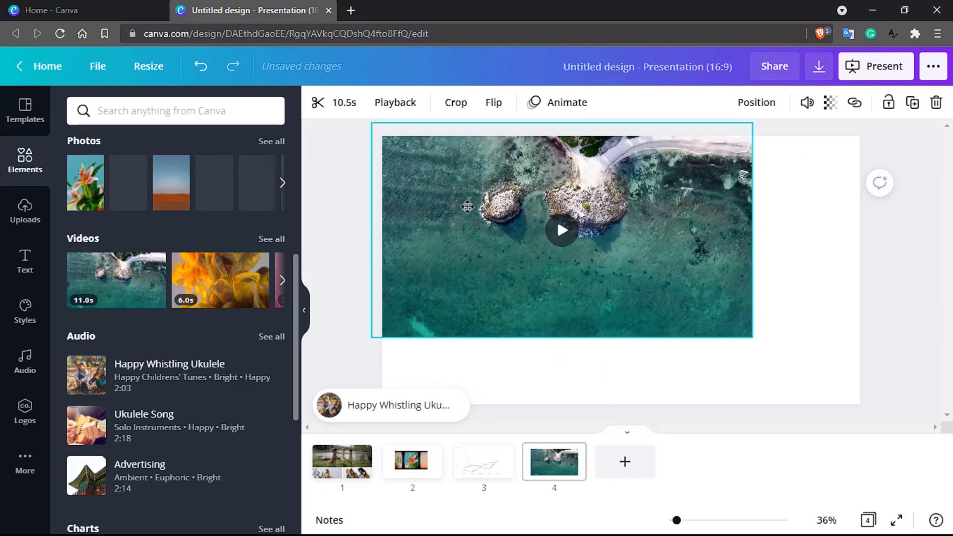
{"action": "left_click_drag", "start_coordinate": [505, 220], "coordinate": [550, 259]}
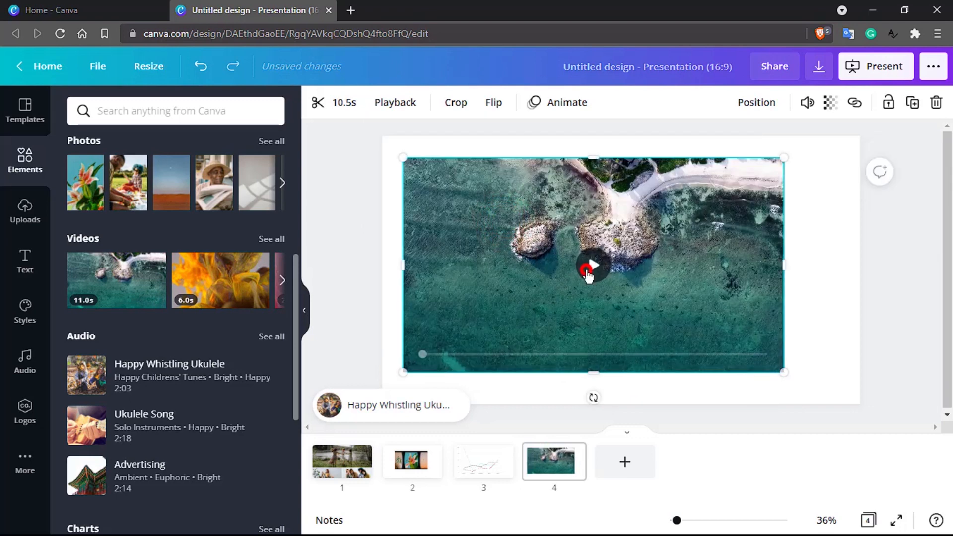
{"action": "left_click", "coordinate": [590, 265]}
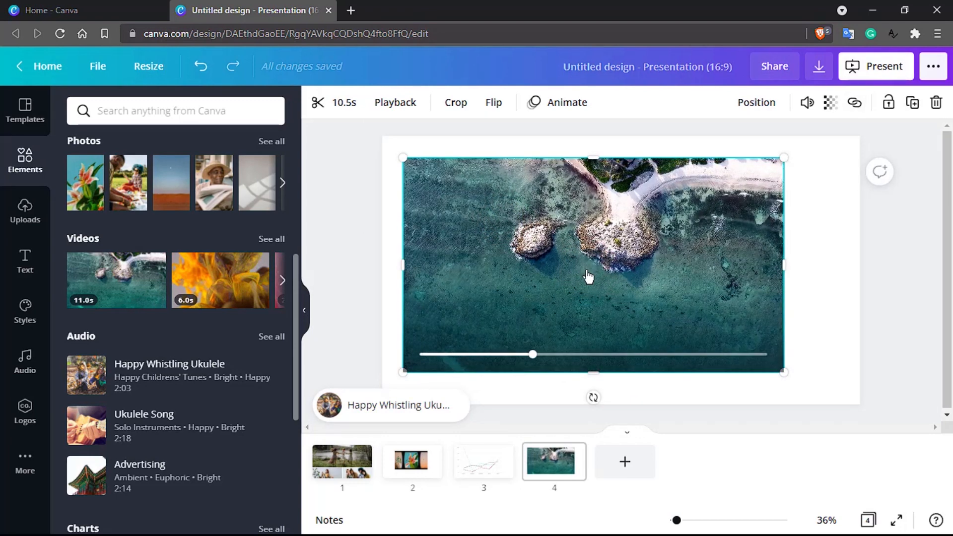
- Crop the video by pulling its bottom-right corner inward to trim the bottom strip
{"action": "left_click", "coordinate": [461, 107]}
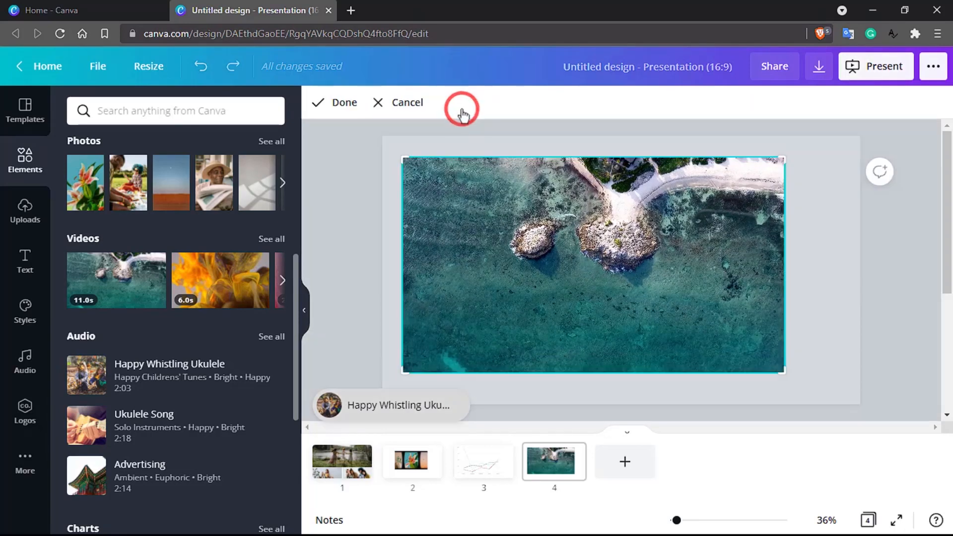
{"action": "left_click", "coordinate": [402, 156]}
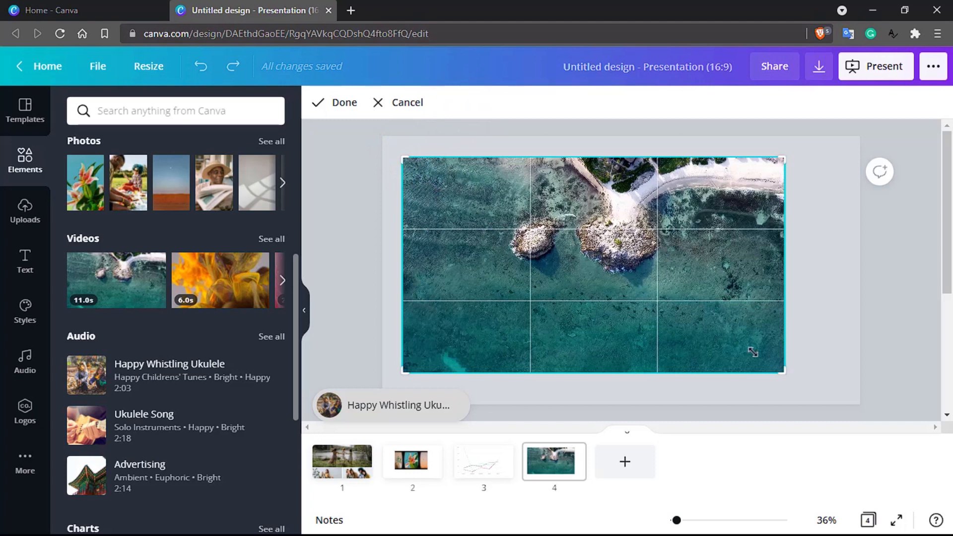
{"action": "left_click_drag", "start_coordinate": [781, 368], "coordinate": [769, 341]}
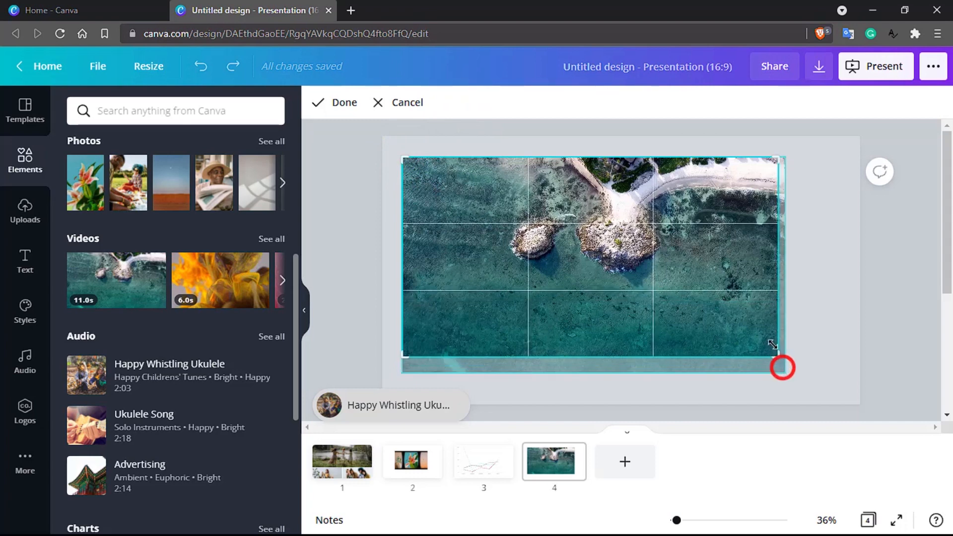
{"action": "left_click", "coordinate": [341, 104]}
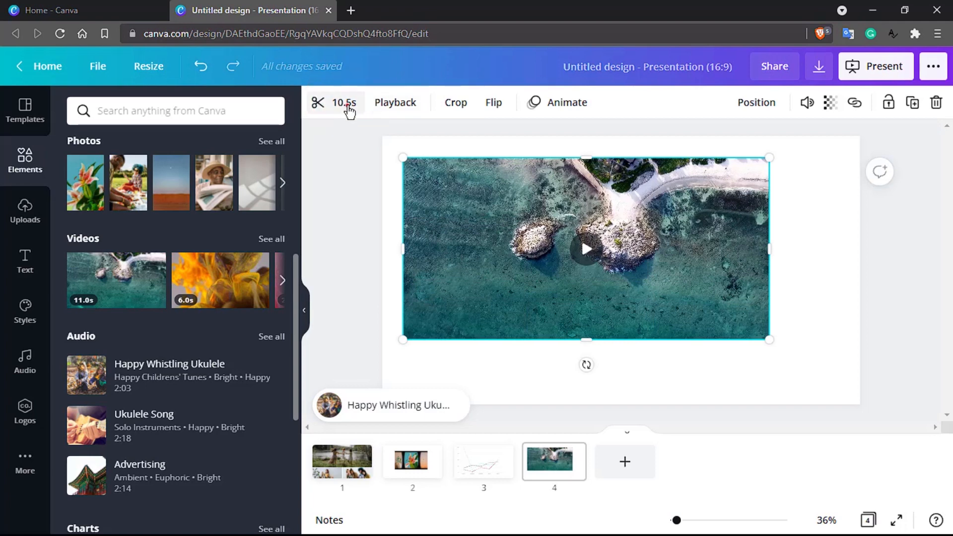
- Trim the start off the aerial video, leaving a 4.1s clip from the end
{"action": "left_click", "coordinate": [348, 107]}
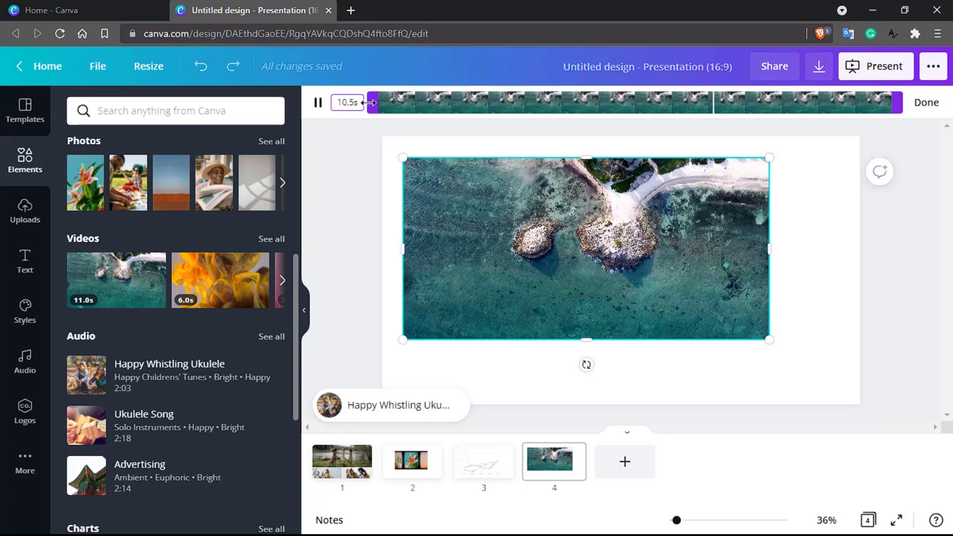
{"action": "left_click_drag", "start_coordinate": [368, 102], "coordinate": [682, 106]}
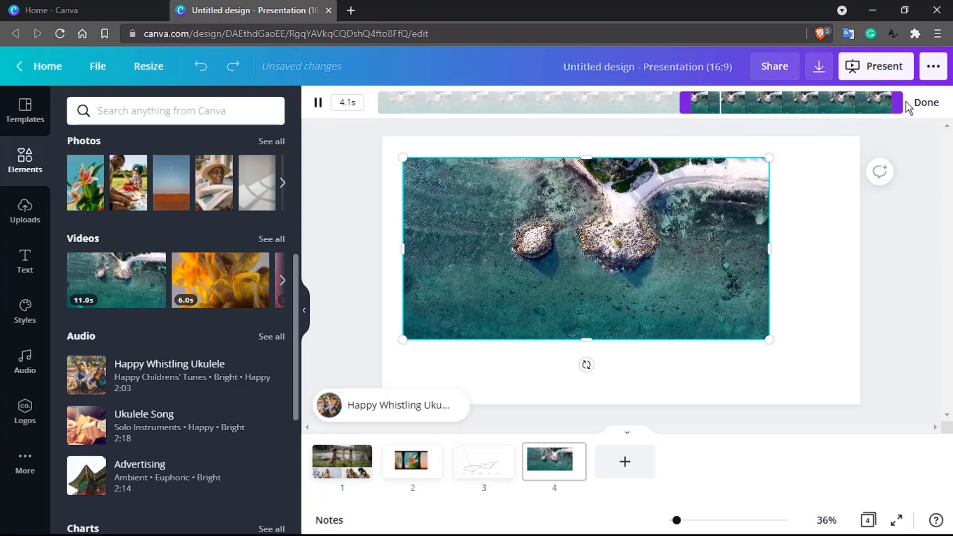
{"action": "left_click", "coordinate": [924, 102]}
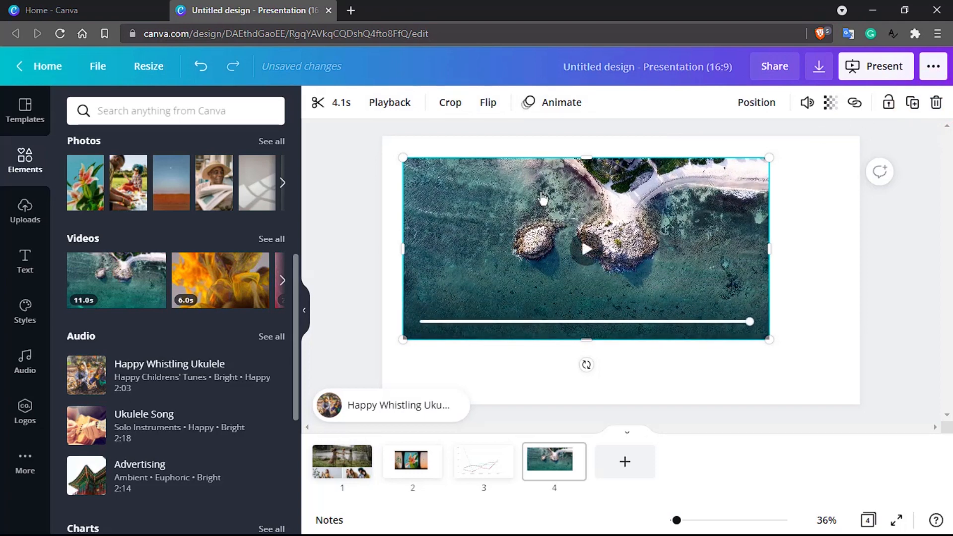
{"action": "scroll", "coordinate": [158, 290], "scroll_direction": "up", "scroll_amount": 3}
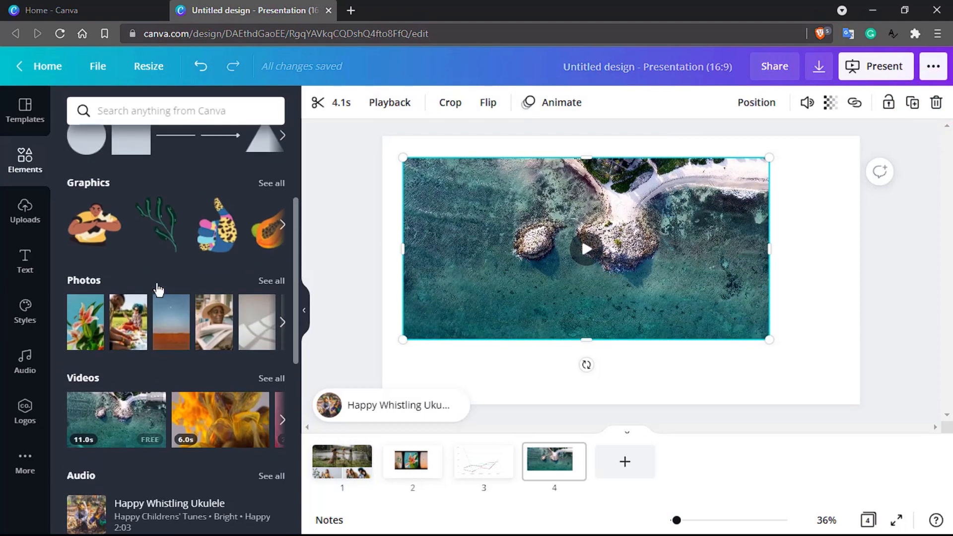
{"action": "scroll", "coordinate": [239, 324], "scroll_direction": "up", "scroll_amount": 2}
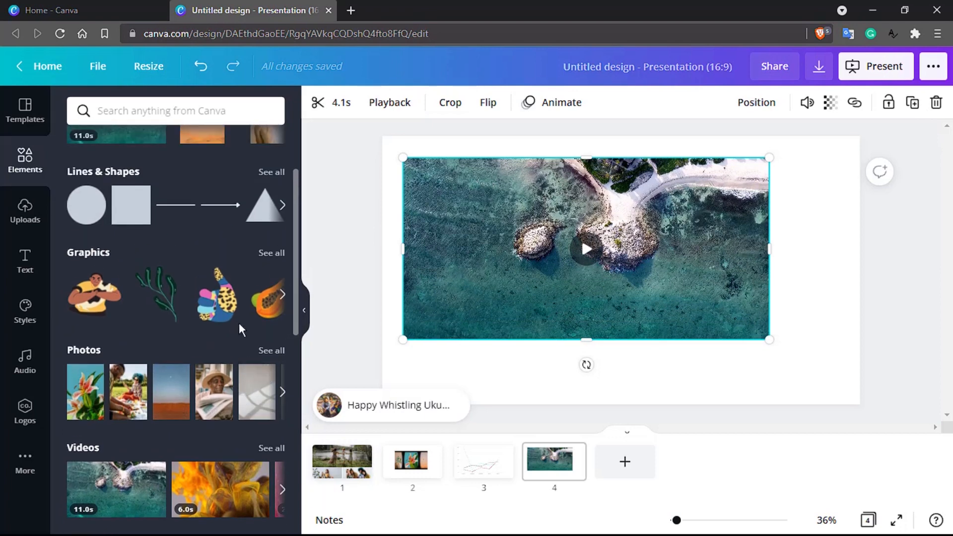
- Add page 5 with the cat-holding illustration, two CSS3 graphics and a Python logo from a 'css' search
{"action": "left_click", "coordinate": [628, 469]}
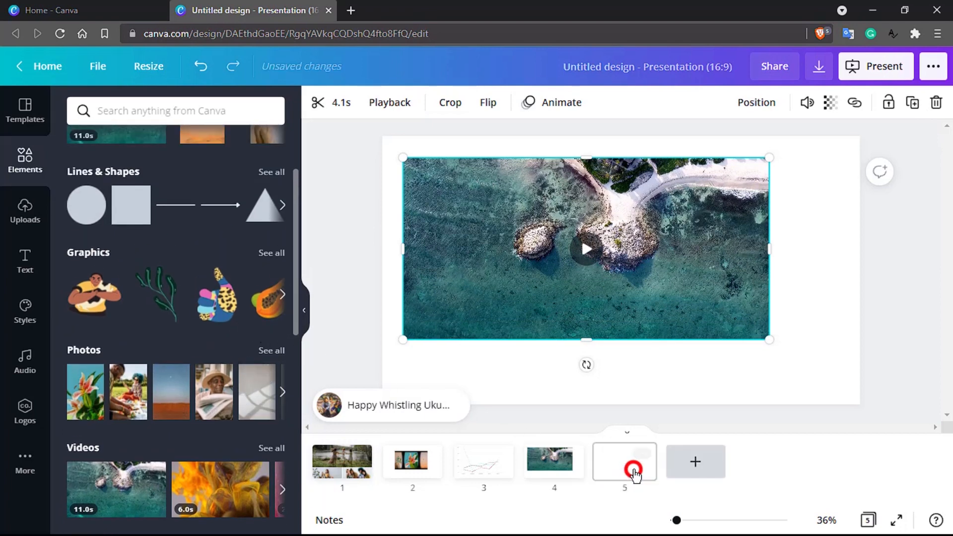
{"action": "left_click_drag", "start_coordinate": [97, 300], "coordinate": [443, 183]}
{"action": "left_click", "coordinate": [183, 119]}
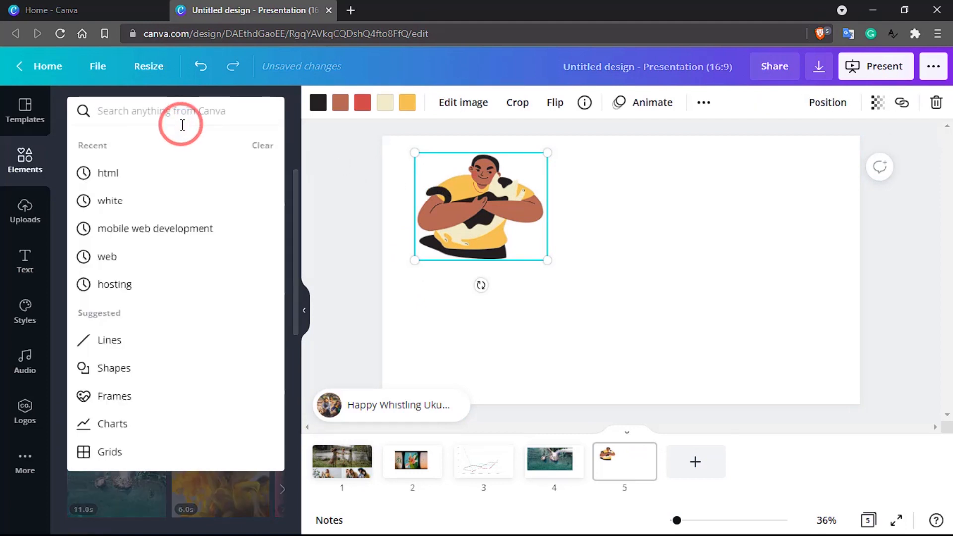
{"action": "type", "text": "css"}
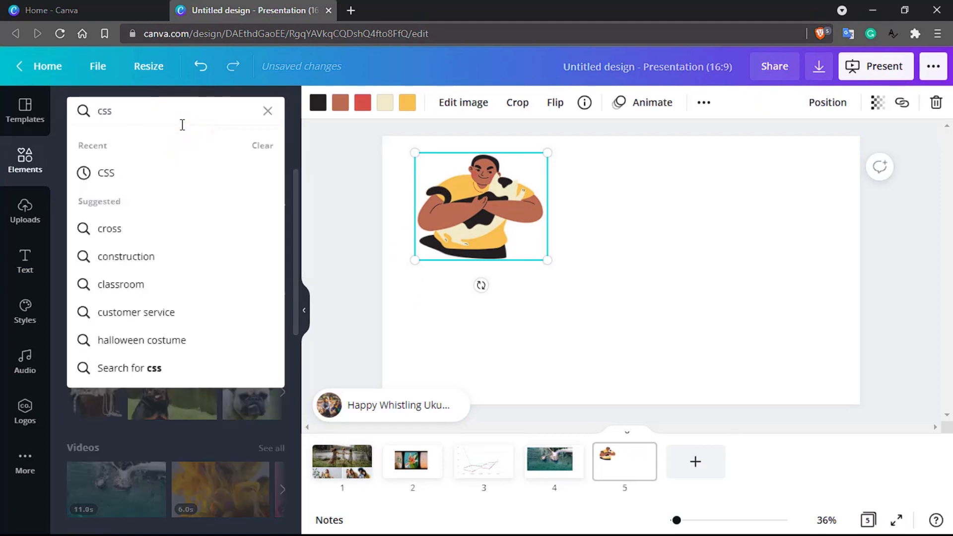
{"action": "key", "text": "Return"}
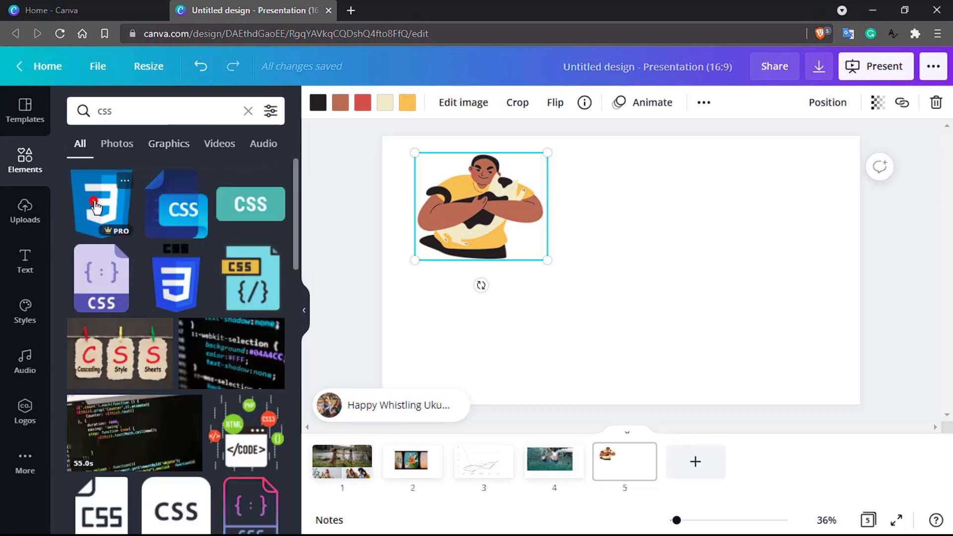
{"action": "left_click_drag", "start_coordinate": [101, 204], "coordinate": [625, 213]}
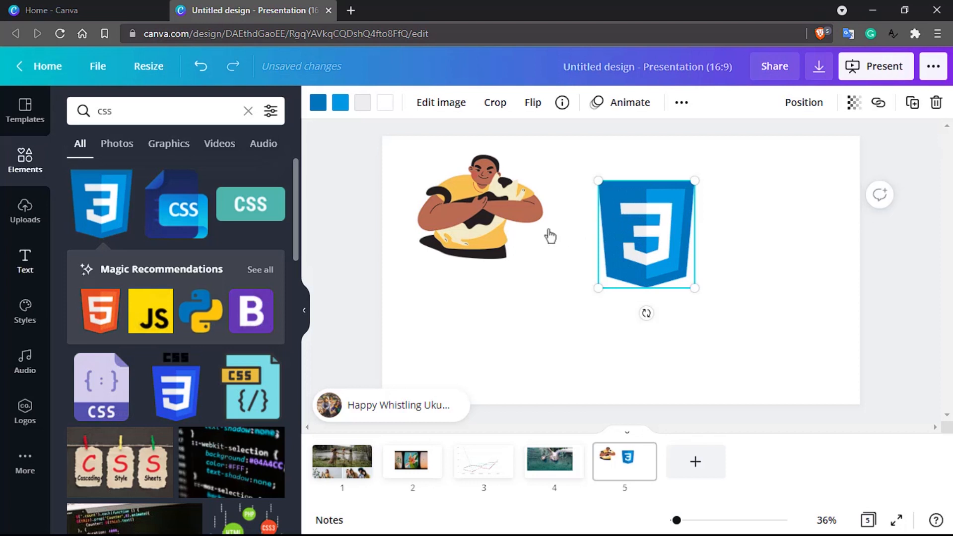
{"action": "left_click_drag", "start_coordinate": [198, 314], "coordinate": [742, 228]}
{"action": "left_click_drag", "start_coordinate": [173, 398], "coordinate": [560, 324]}
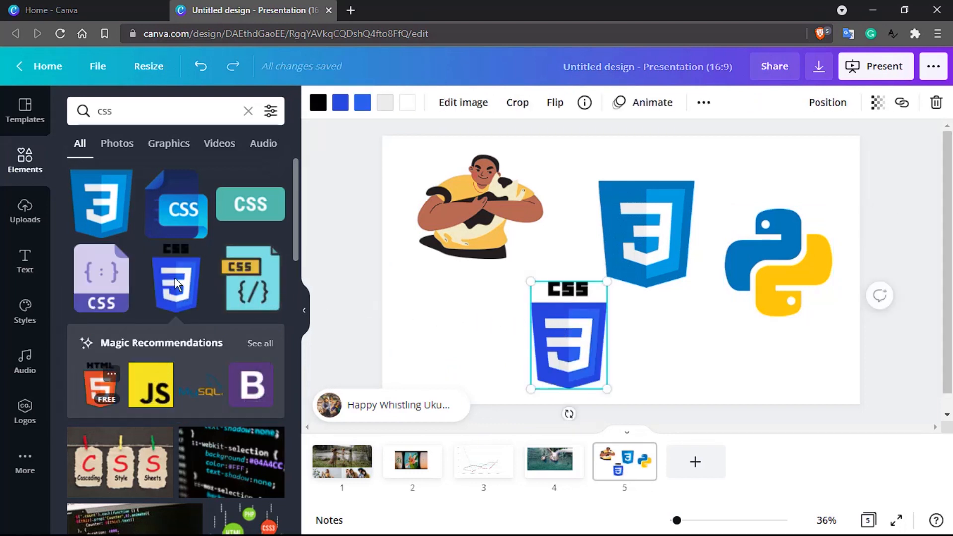
- Place the Cascading Style Sheets photo, then swap it for the laptop-showing-code photo
{"action": "scroll", "coordinate": [176, 284], "scroll_direction": "down", "scroll_amount": 3}
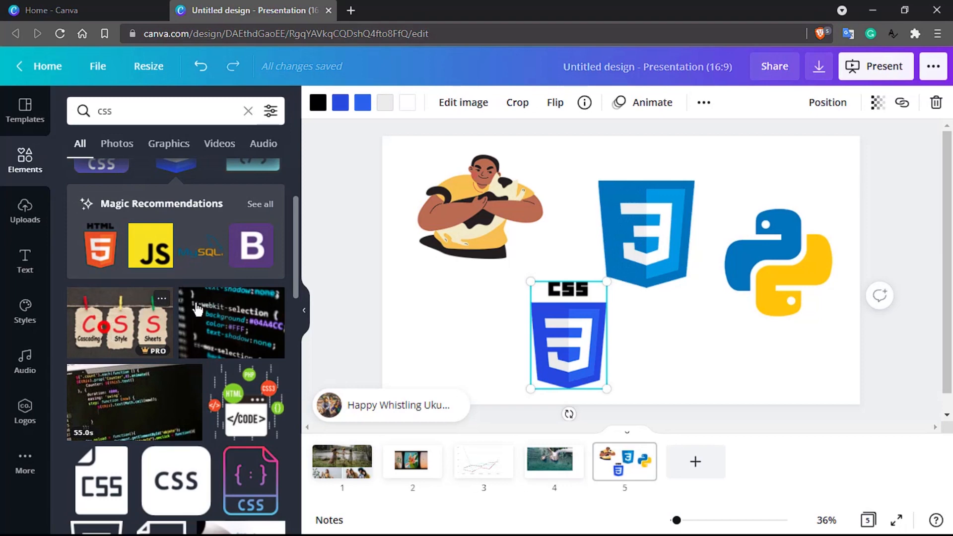
{"action": "left_click_drag", "start_coordinate": [99, 306], "coordinate": [439, 246]}
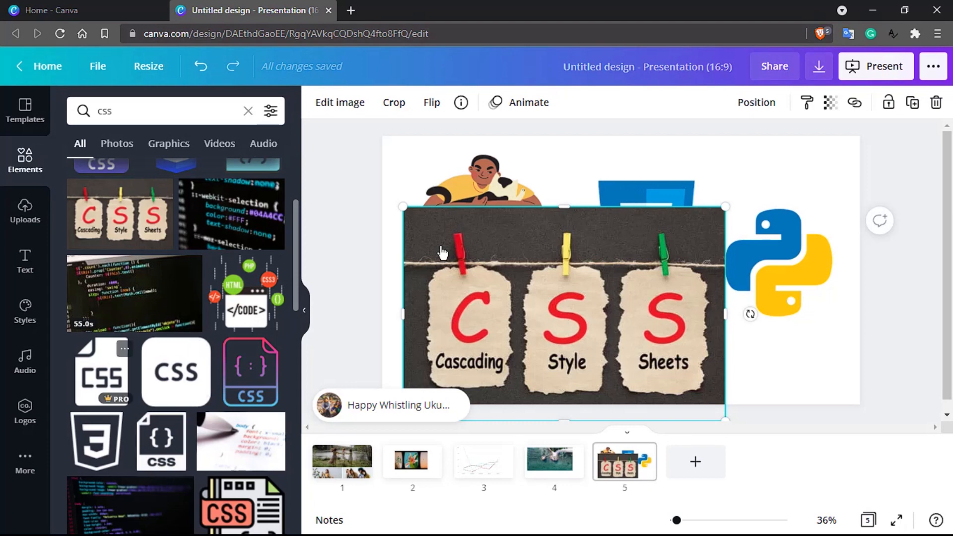
{"action": "scroll", "coordinate": [161, 439], "scroll_direction": "down", "scroll_amount": 3}
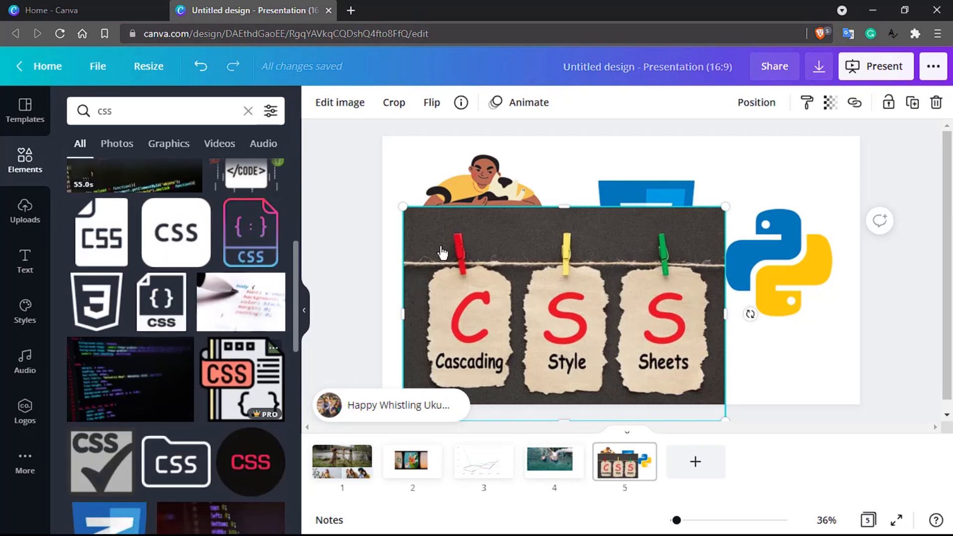
{"action": "scroll", "coordinate": [187, 447], "scroll_direction": "down", "scroll_amount": 4}
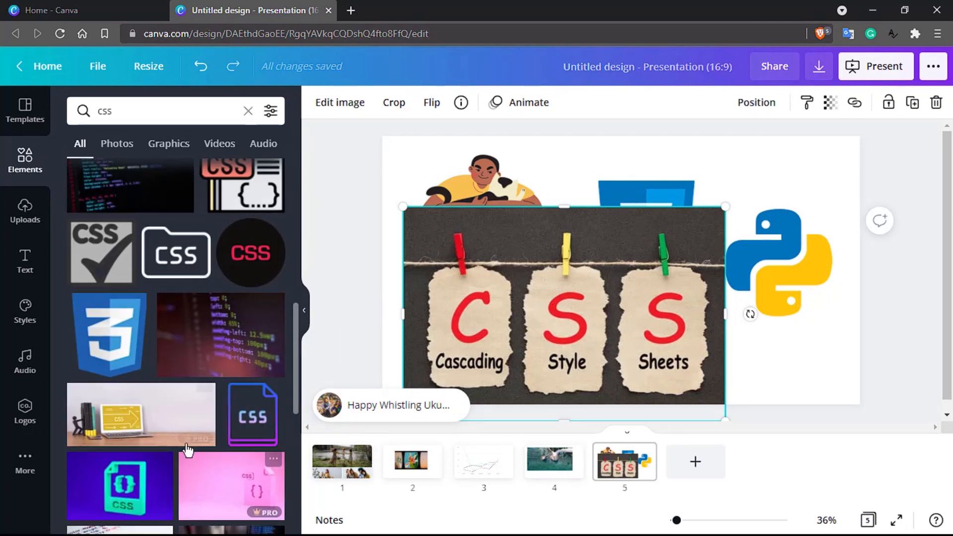
{"action": "scroll", "coordinate": [187, 449], "scroll_direction": "down", "scroll_amount": 4}
{"action": "scroll", "coordinate": [188, 450], "scroll_direction": "up", "scroll_amount": 4}
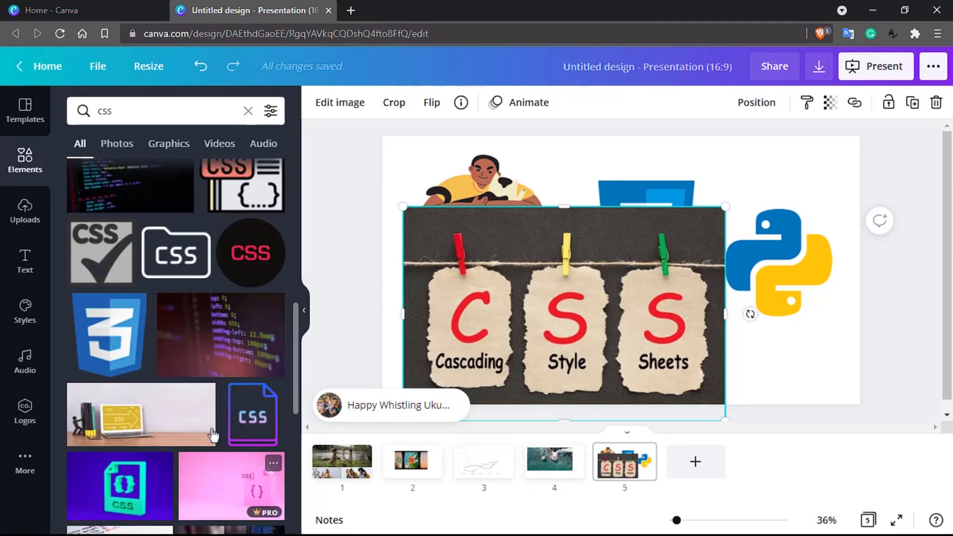
{"action": "scroll", "coordinate": [251, 417], "scroll_direction": "down", "scroll_amount": 3}
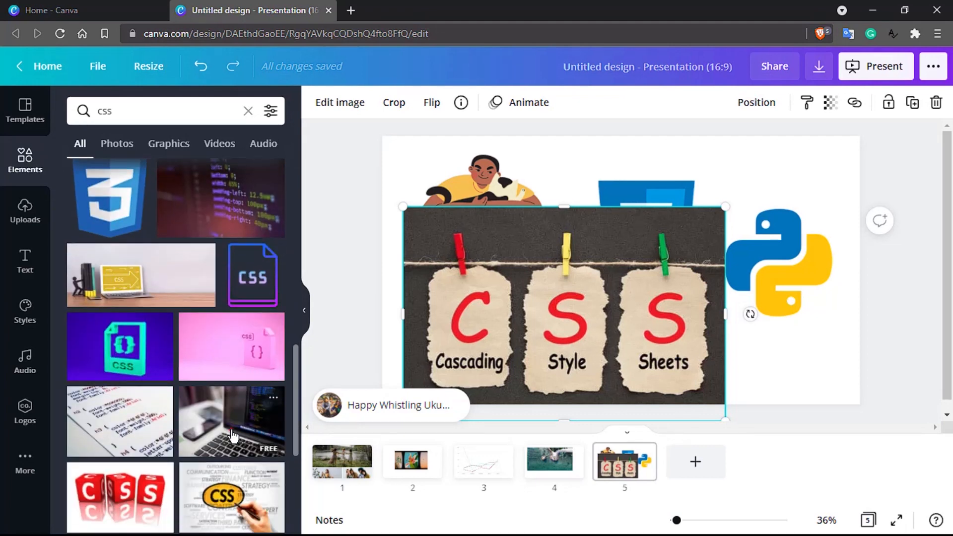
{"action": "left_click_drag", "start_coordinate": [234, 436], "coordinate": [555, 245]}
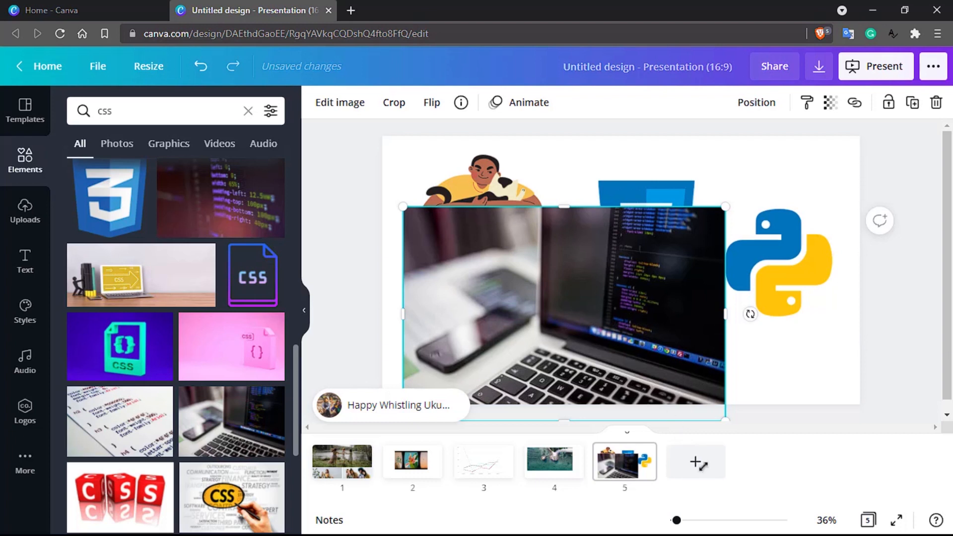
- Add a blank sixth slide and browse the full Graphics collection in Elements
{"action": "left_click", "coordinate": [705, 468]}
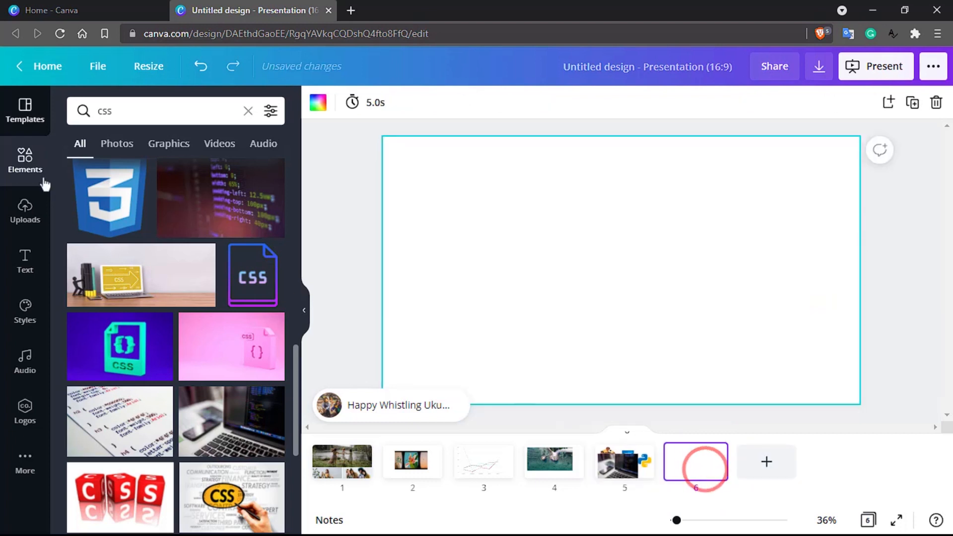
{"action": "left_click", "coordinate": [26, 163]}
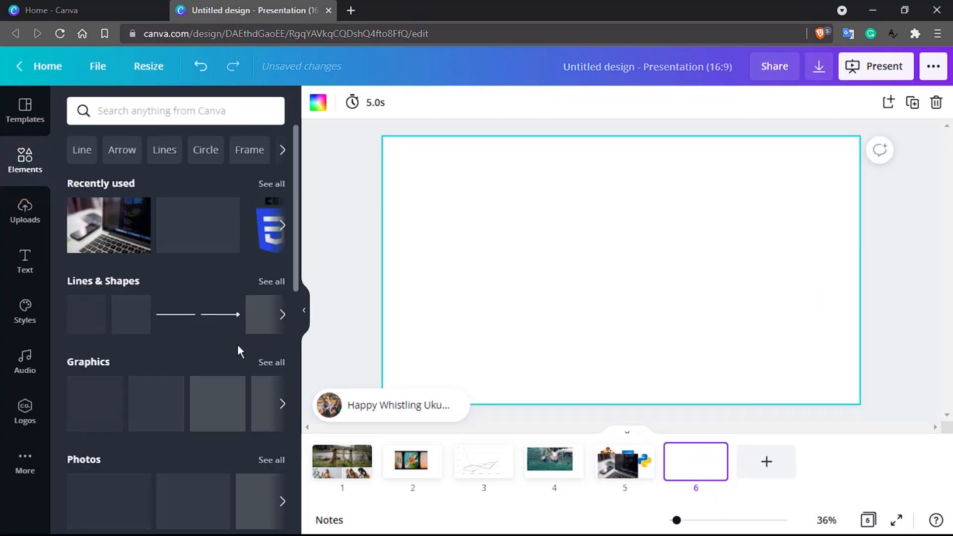
{"action": "scroll", "coordinate": [238, 346], "scroll_direction": "down", "scroll_amount": 1}
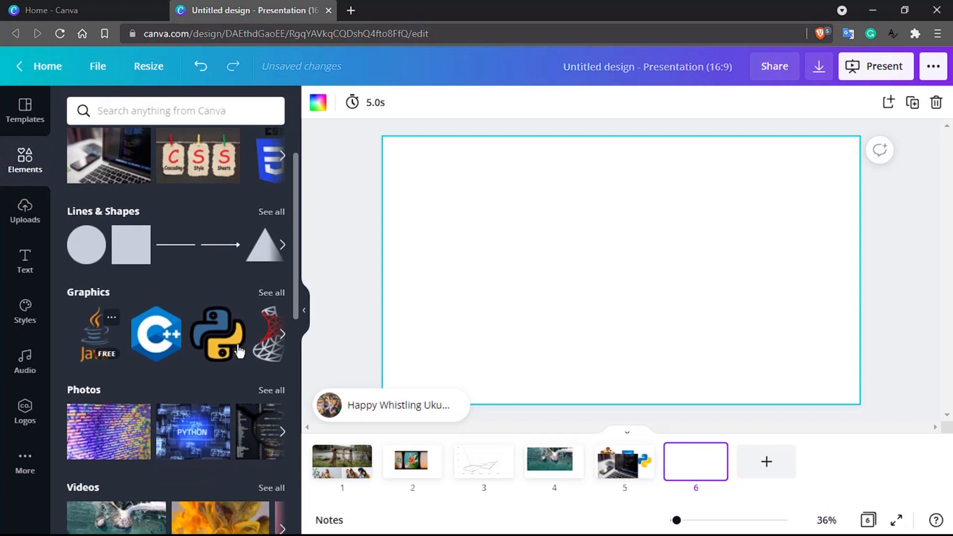
{"action": "left_click", "coordinate": [277, 291]}
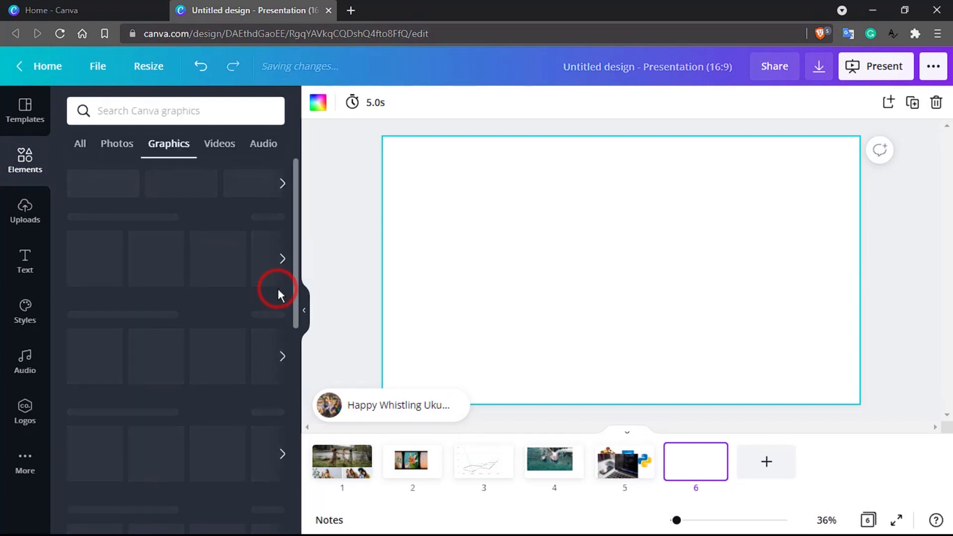
{"action": "scroll", "coordinate": [208, 413], "scroll_direction": "down", "scroll_amount": 7}
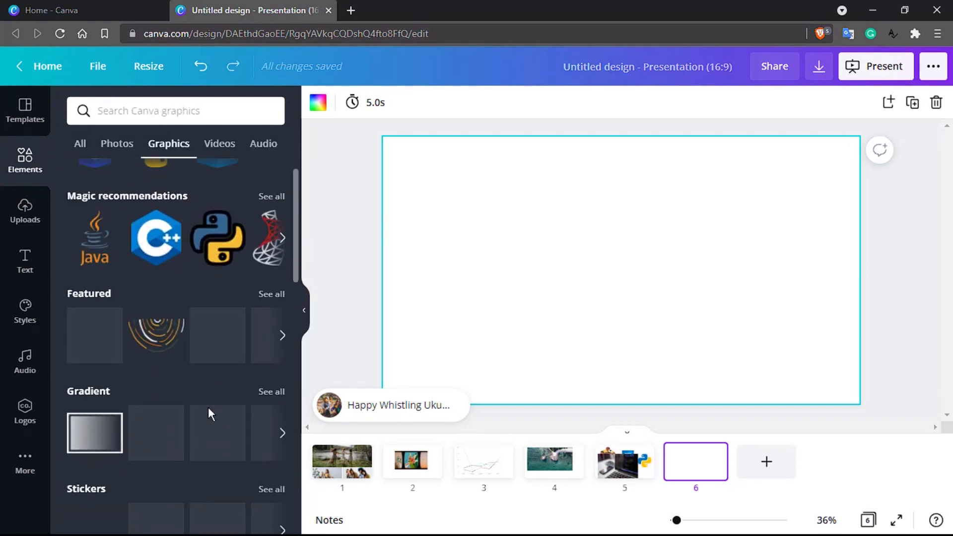
{"action": "scroll", "coordinate": [210, 413], "scroll_direction": "down", "scroll_amount": 2}
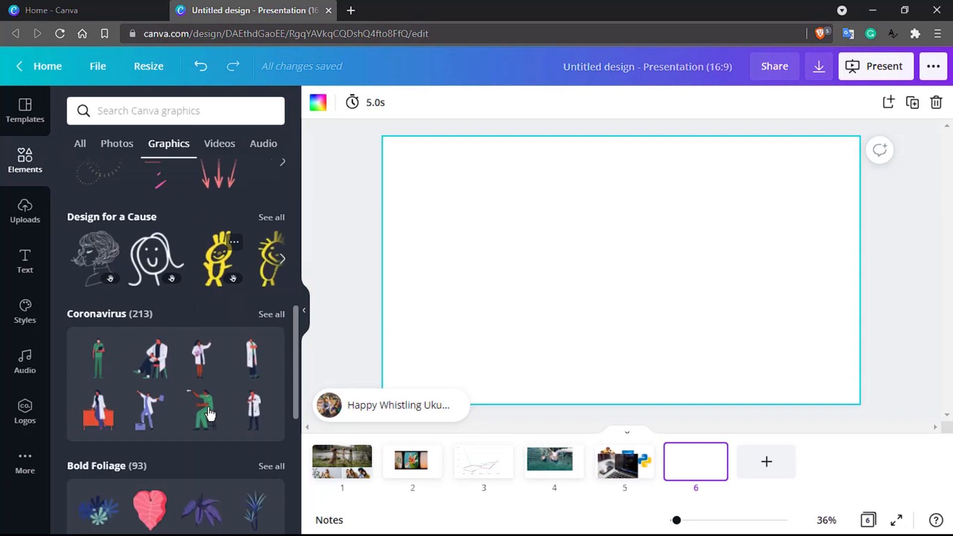
{"action": "scroll", "coordinate": [225, 343], "scroll_direction": "down", "scroll_amount": 3}
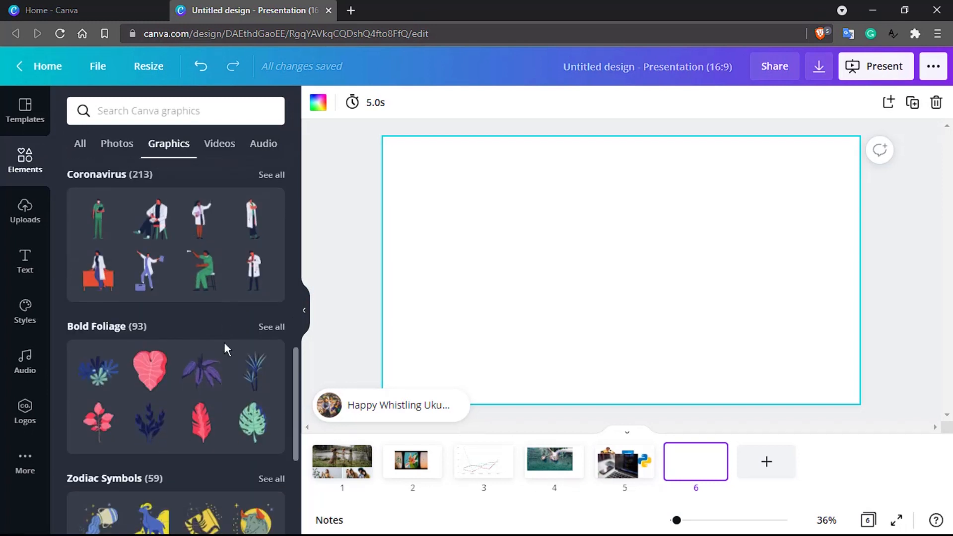
{"action": "scroll", "coordinate": [224, 343], "scroll_direction": "down", "scroll_amount": 5}
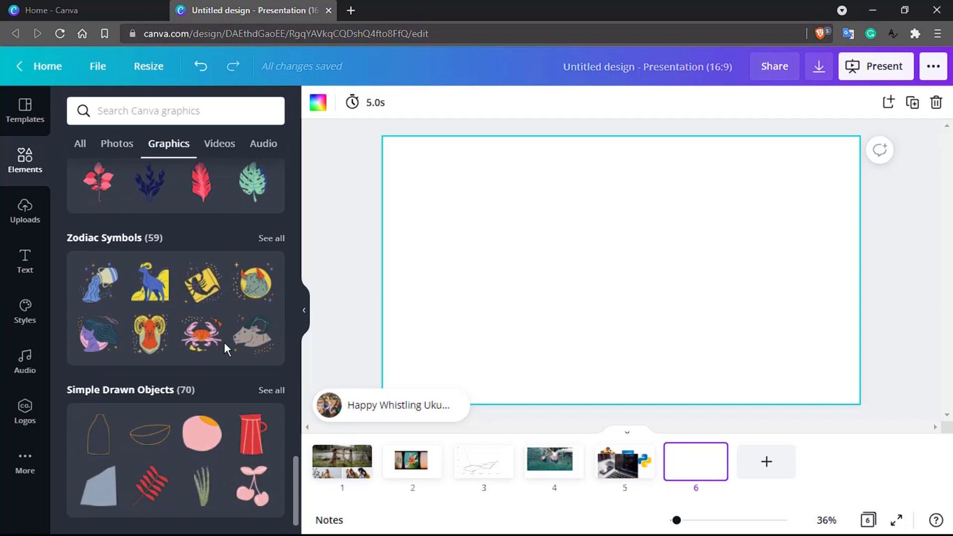
{"action": "scroll", "coordinate": [186, 370], "scroll_direction": "up", "scroll_amount": 10}
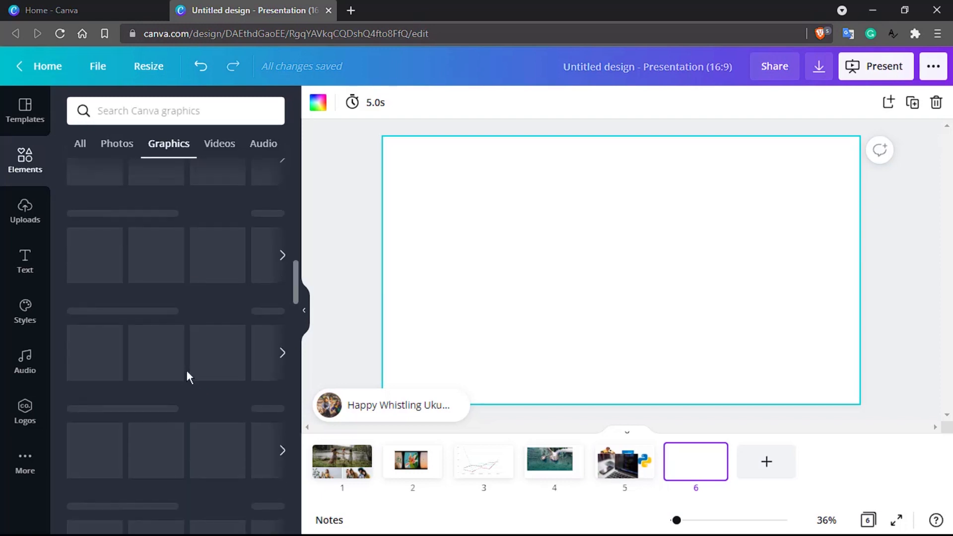
{"action": "scroll", "coordinate": [186, 370], "scroll_direction": "up", "scroll_amount": 5}
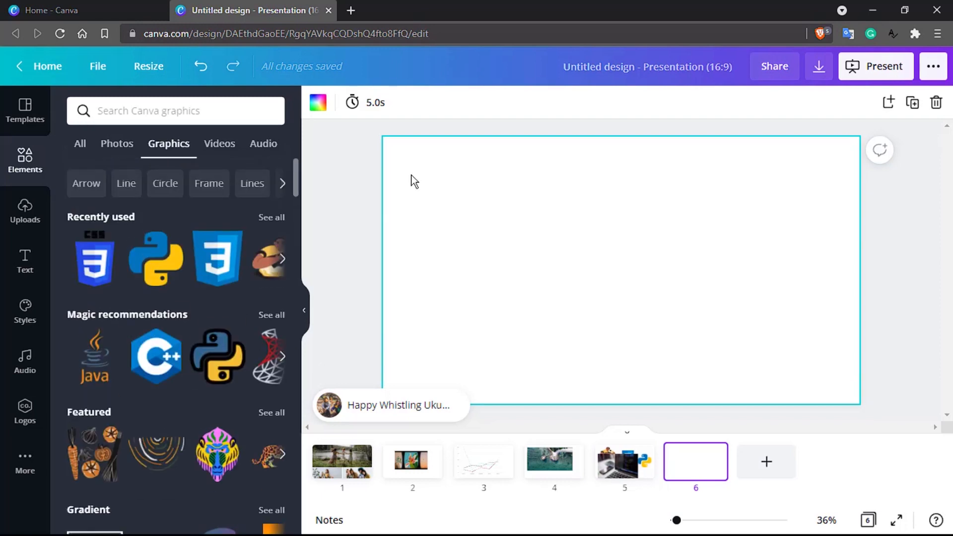
- Show all Lines & Shapes, then replace the element search text with 'circle'
{"action": "left_click", "coordinate": [34, 157]}
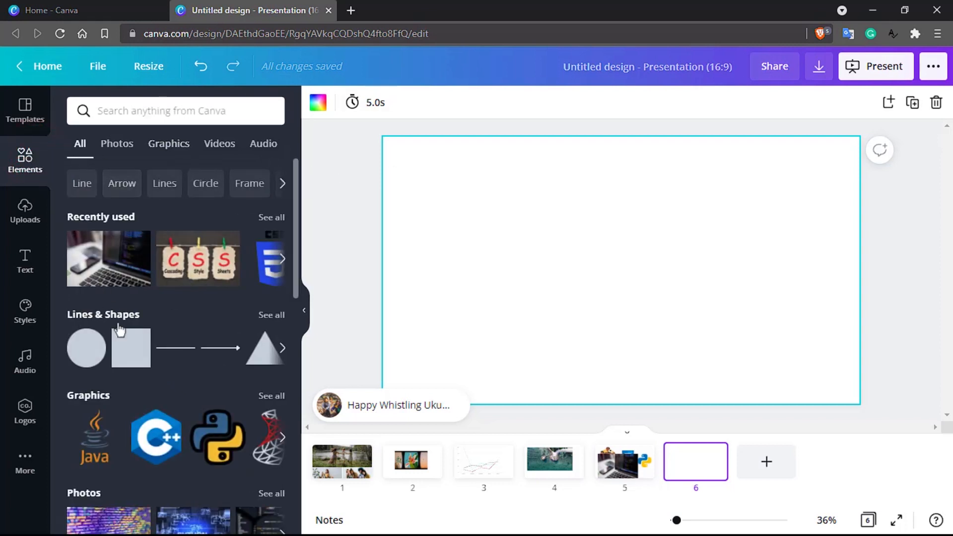
{"action": "scroll", "coordinate": [143, 377], "scroll_direction": "down", "scroll_amount": 2}
{"action": "scroll", "coordinate": [143, 377], "scroll_direction": "up", "scroll_amount": 2}
{"action": "left_click", "coordinate": [277, 316]}
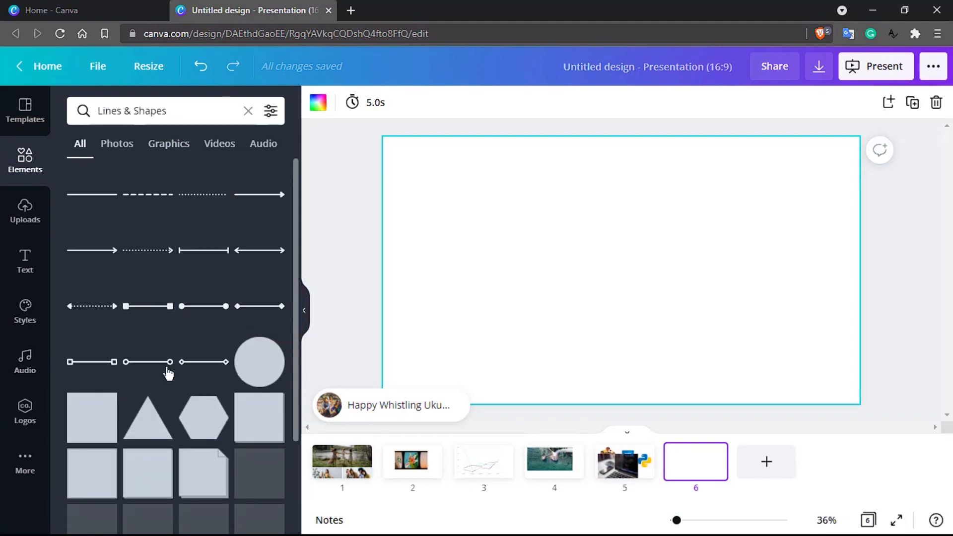
{"action": "scroll", "coordinate": [168, 374], "scroll_direction": "down", "scroll_amount": 8}
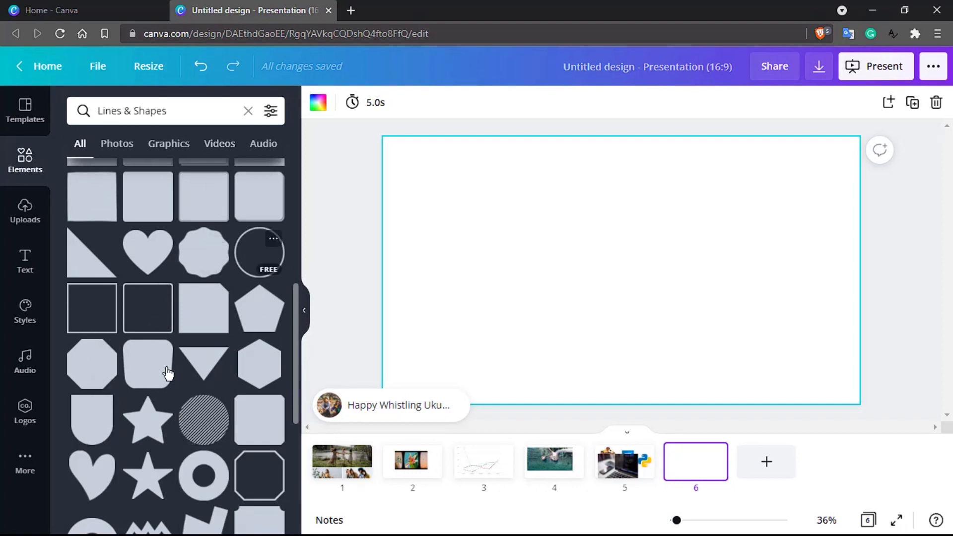
{"action": "left_click", "coordinate": [189, 116]}
{"action": "triple_click", "coordinate": [189, 116]}
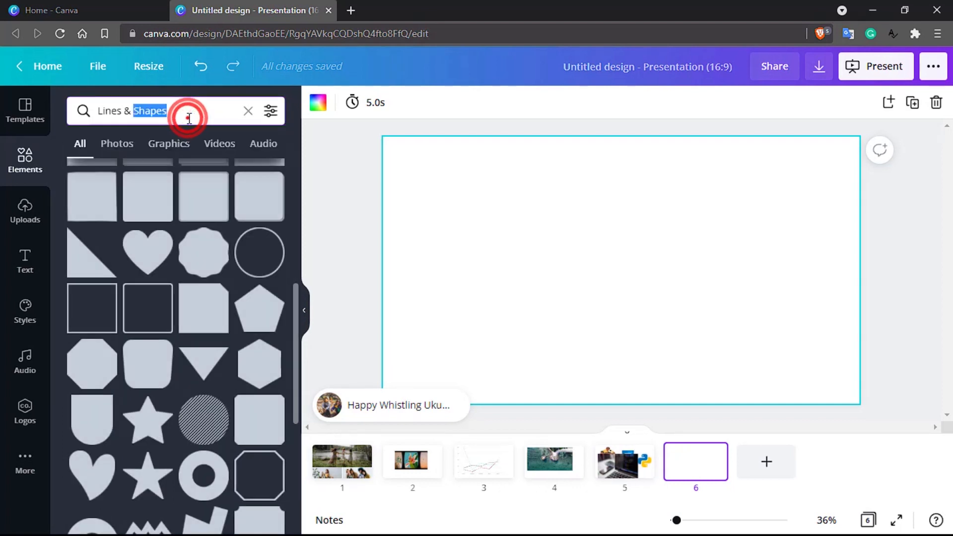
{"action": "type", "text": "circle"}
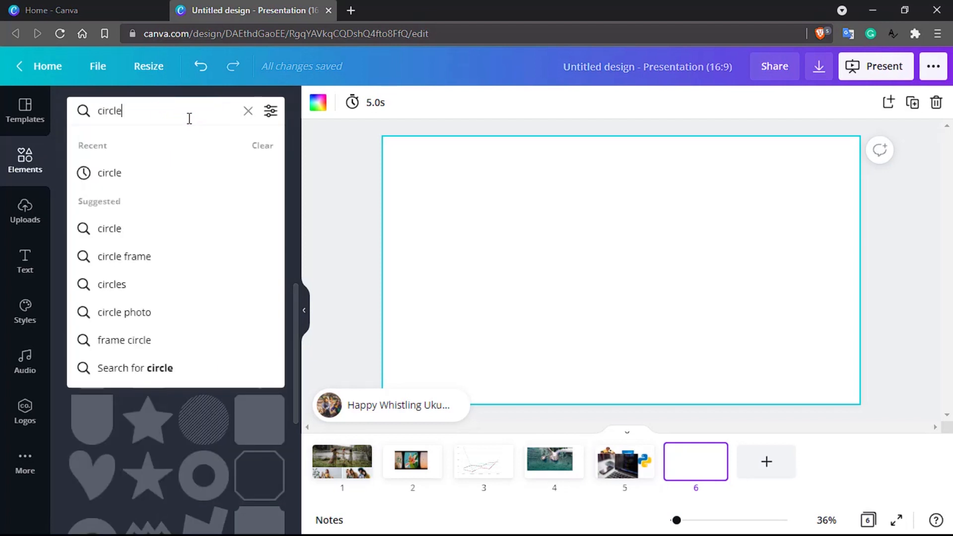
{"action": "type", "text": "."}
- Search for 'circle', place the blue outlined circle on slide 6, and tilt it slightly
{"action": "key", "text": "Return"}
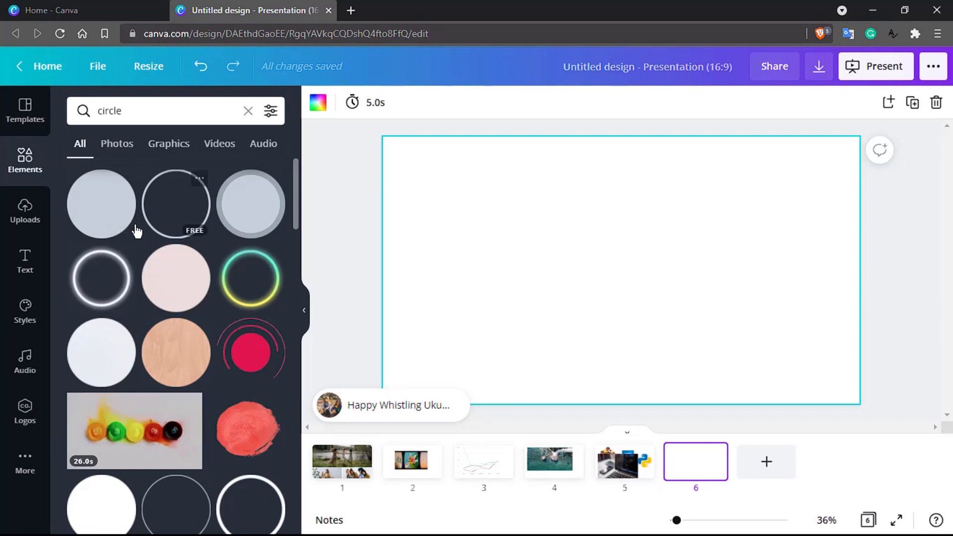
{"action": "left_click_drag", "start_coordinate": [170, 200], "coordinate": [614, 216]}
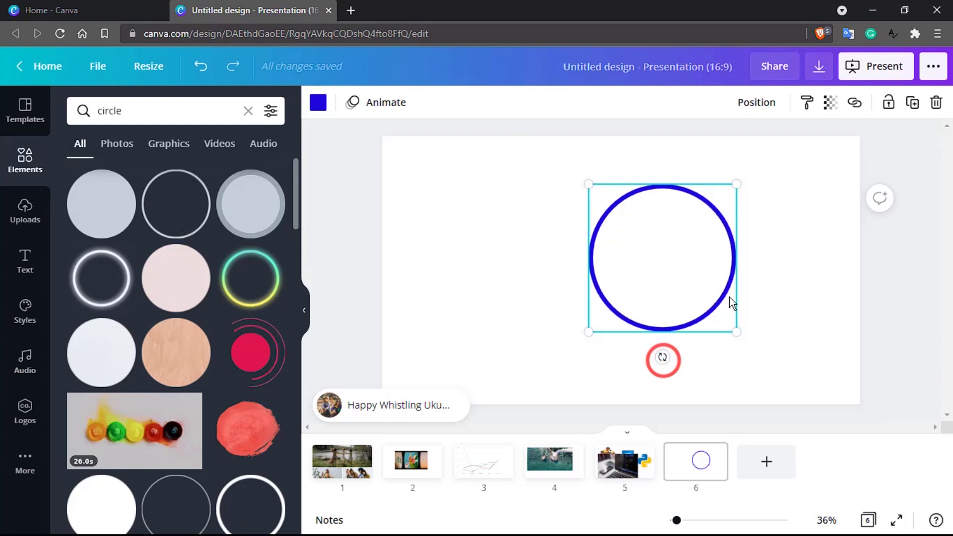
{"action": "left_click_drag", "start_coordinate": [663, 357], "coordinate": [646, 387]}
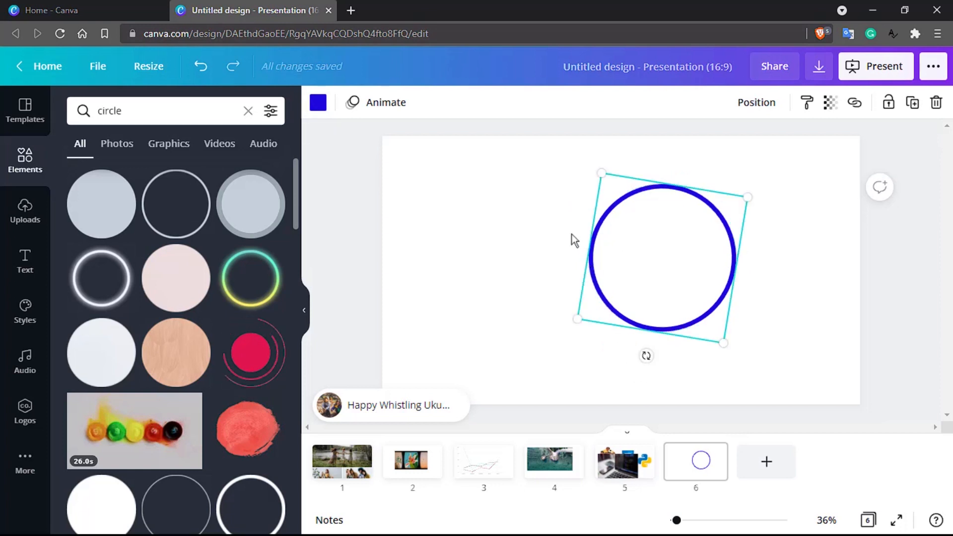
- Preview many outline colours on the circle, including greys, black, olives, brown and yellow
{"action": "left_click", "coordinate": [318, 103]}
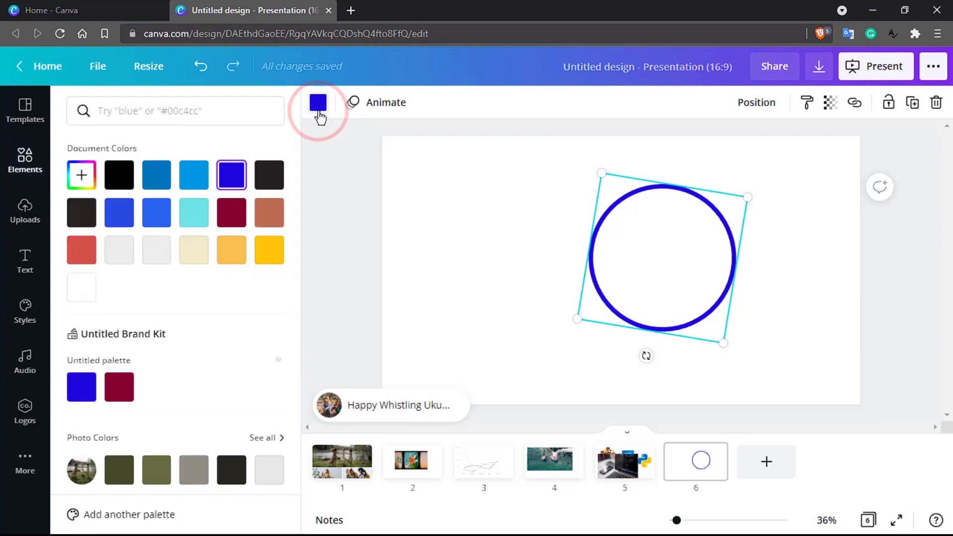
{"action": "left_click", "coordinate": [119, 389]}
{"action": "left_click", "coordinate": [231, 249]}
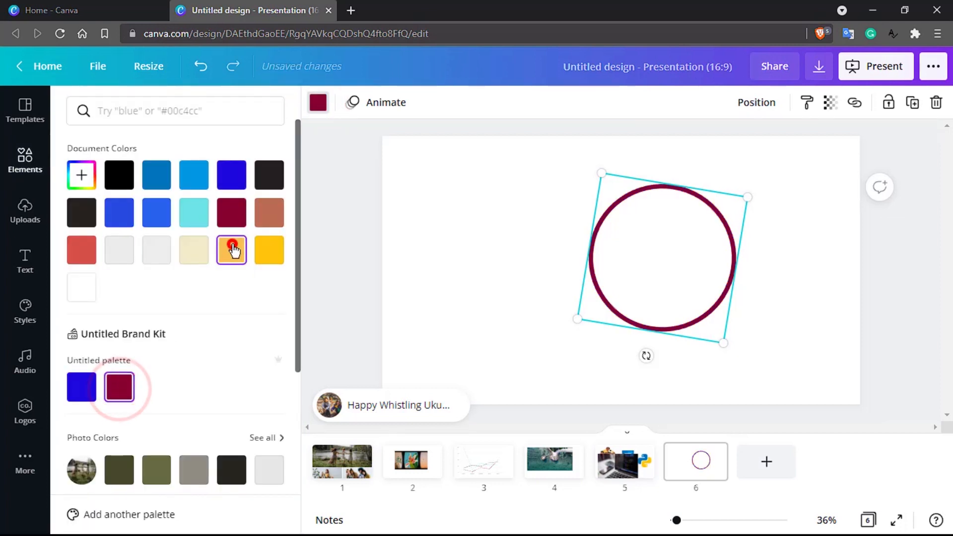
{"action": "left_click", "coordinate": [278, 257]}
{"action": "left_click", "coordinate": [155, 251]}
{"action": "scroll", "coordinate": [144, 268], "scroll_direction": "down", "scroll_amount": 5}
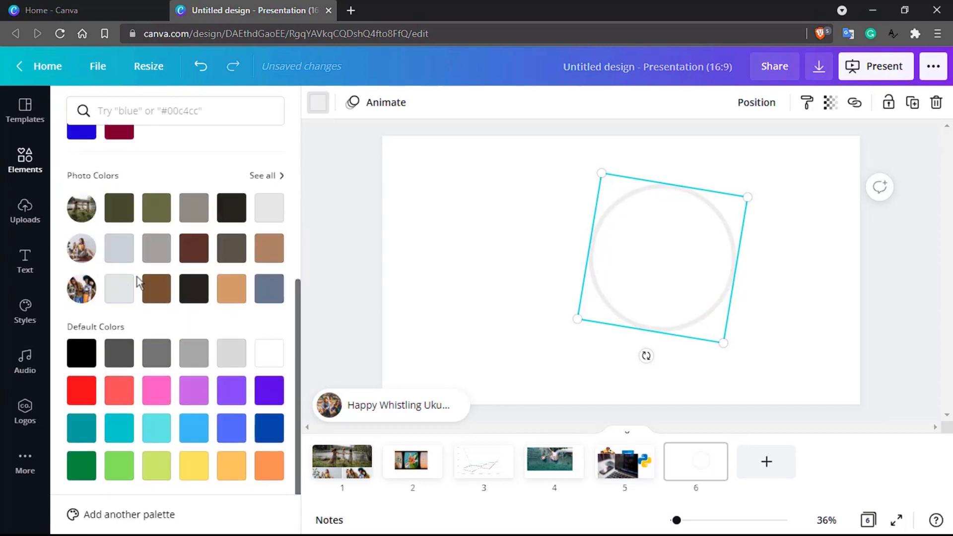
{"action": "left_click", "coordinate": [117, 297]}
{"action": "left_click", "coordinate": [118, 350]}
{"action": "left_click", "coordinate": [88, 351]}
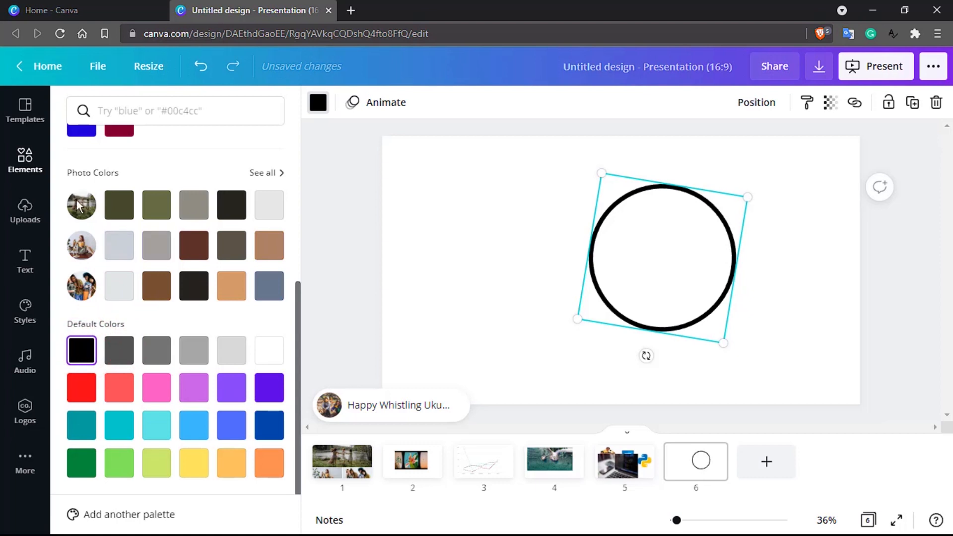
{"action": "left_click", "coordinate": [109, 208]}
{"action": "left_click", "coordinate": [160, 211]}
{"action": "left_click", "coordinate": [194, 208]}
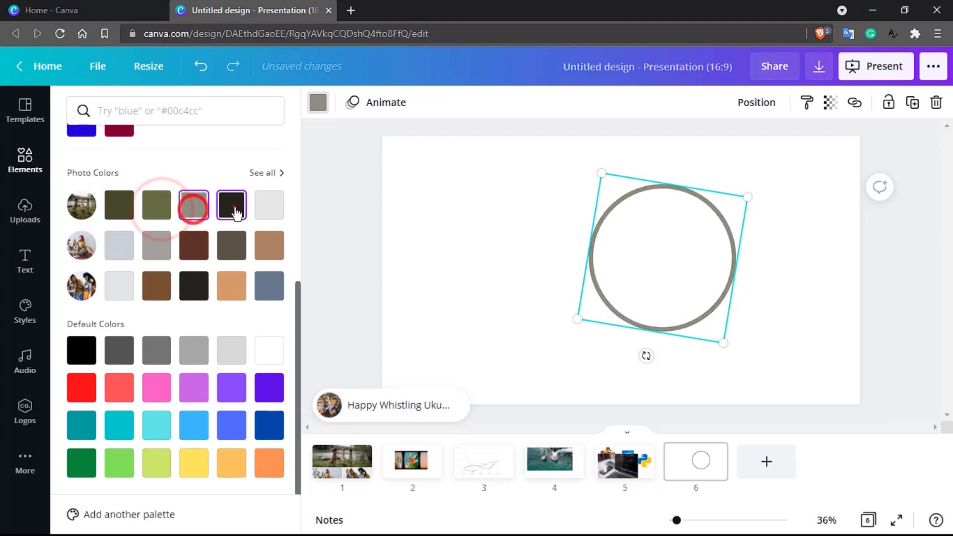
{"action": "left_click", "coordinate": [231, 206]}
{"action": "left_click", "coordinate": [269, 205]}
{"action": "left_click", "coordinate": [269, 246]}
{"action": "left_click", "coordinate": [81, 253]}
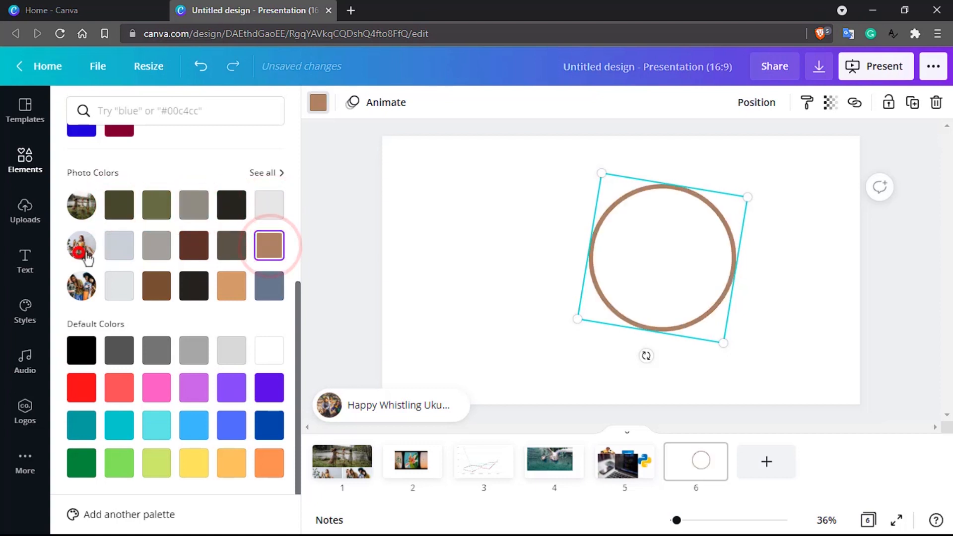
{"action": "left_click", "coordinate": [161, 250]}
{"action": "left_click", "coordinate": [298, 249]}
- Compare blue and crimson, then settle on a red outline for the circle
{"action": "scroll", "coordinate": [145, 337], "scroll_direction": "down", "scroll_amount": 5}
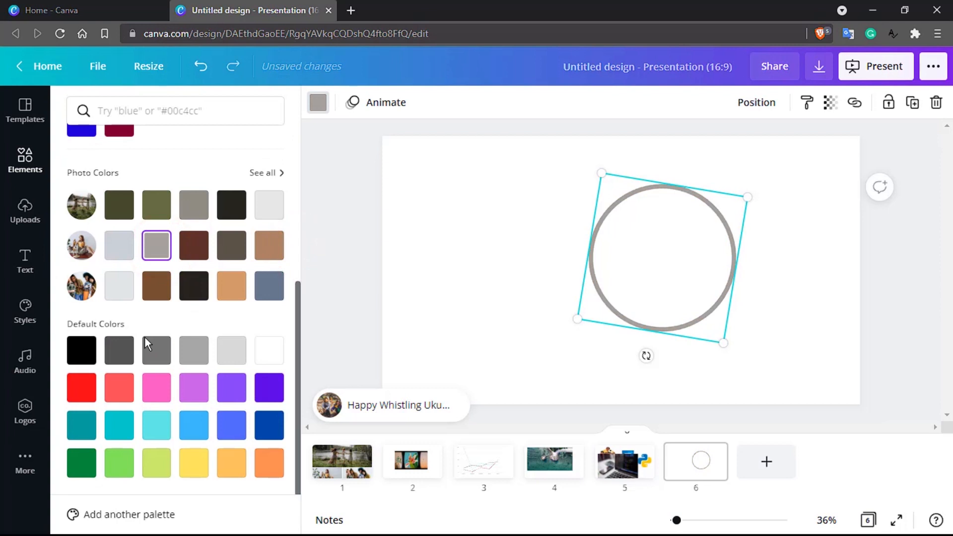
{"action": "scroll", "coordinate": [144, 336], "scroll_direction": "up", "scroll_amount": 5}
{"action": "scroll", "coordinate": [144, 336], "scroll_direction": "down", "scroll_amount": 1}
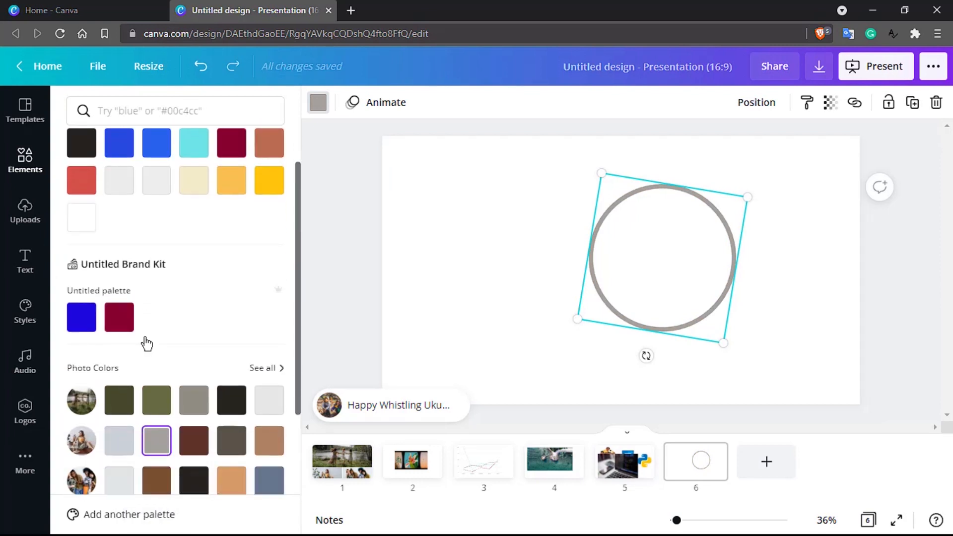
{"action": "left_click", "coordinate": [92, 318]}
{"action": "left_click", "coordinate": [117, 319]}
{"action": "left_click", "coordinate": [89, 319]}
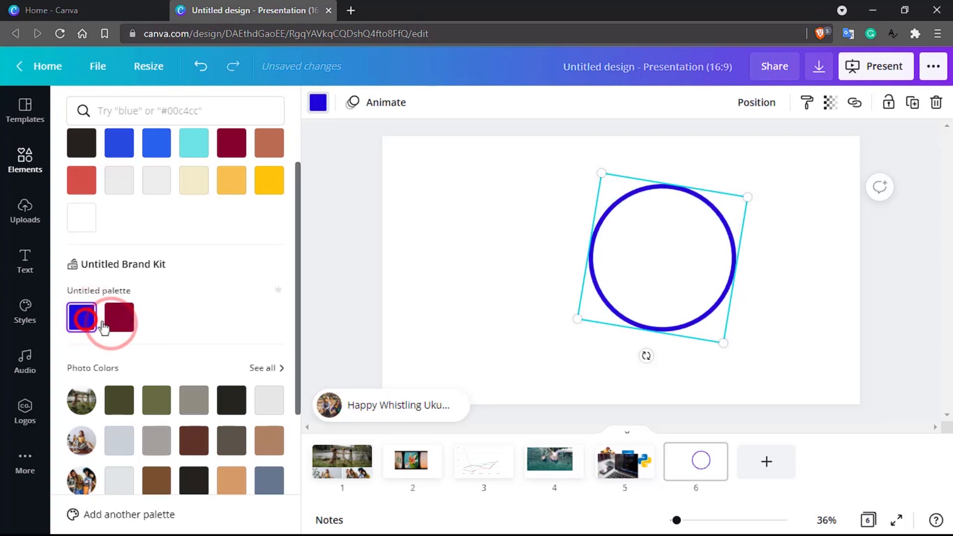
{"action": "left_click", "coordinate": [117, 321]}
{"action": "scroll", "coordinate": [100, 333], "scroll_direction": "down", "scroll_amount": 4}
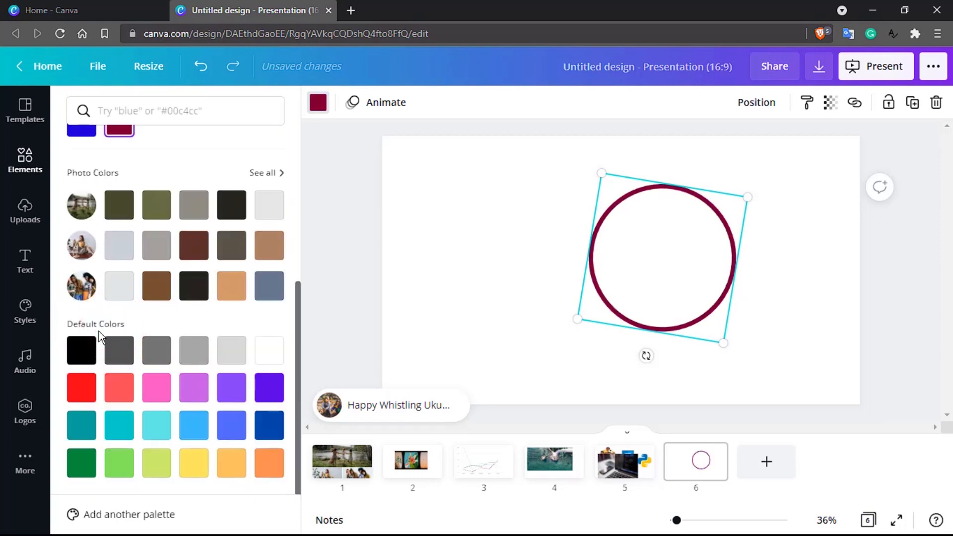
{"action": "left_click", "coordinate": [81, 387]}
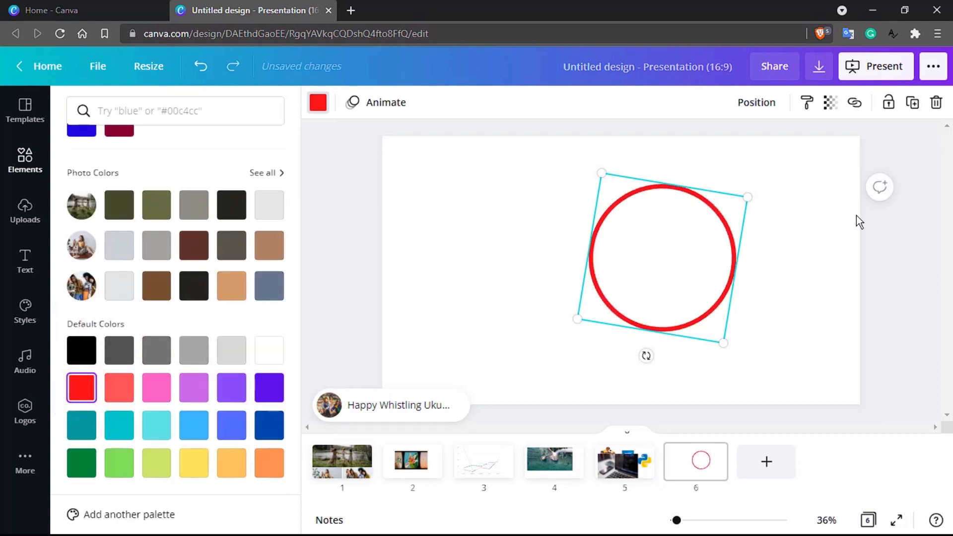
{"action": "left_click", "coordinate": [31, 160]}
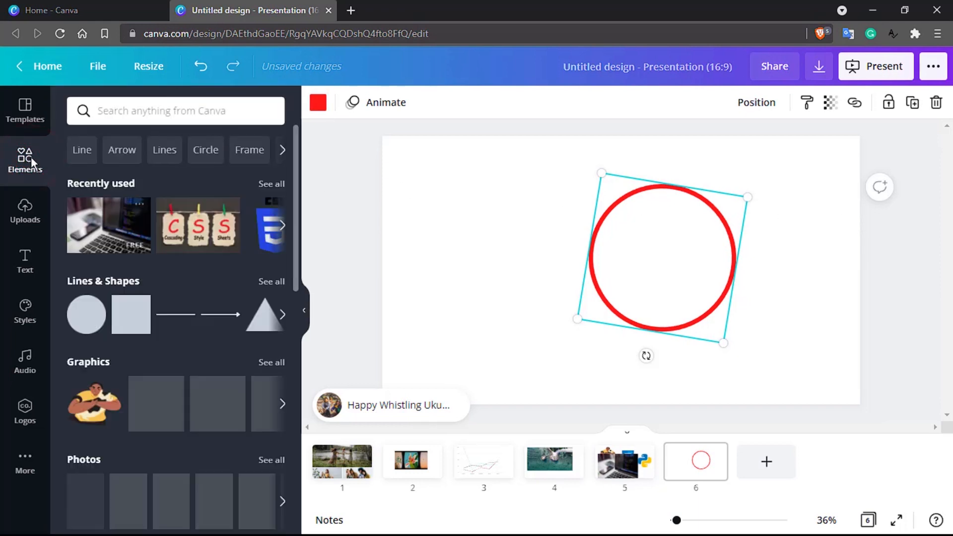
- Place an outlined triangle from a 'triangle' search left of the circle and begin cropping it
{"action": "left_click", "coordinate": [212, 119]}
{"action": "type", "text": "tria"}
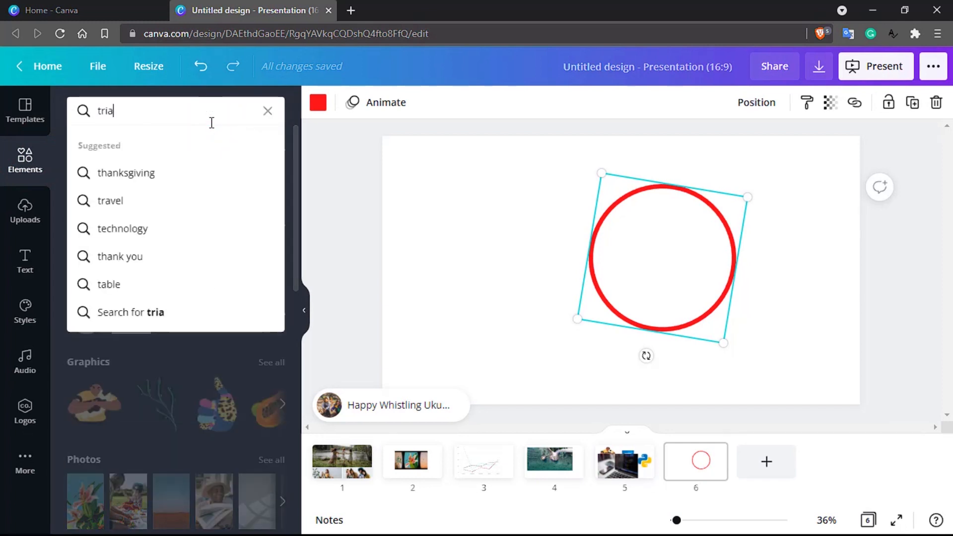
{"action": "type", "text": "ngle"}
{"action": "key", "text": "Return"}
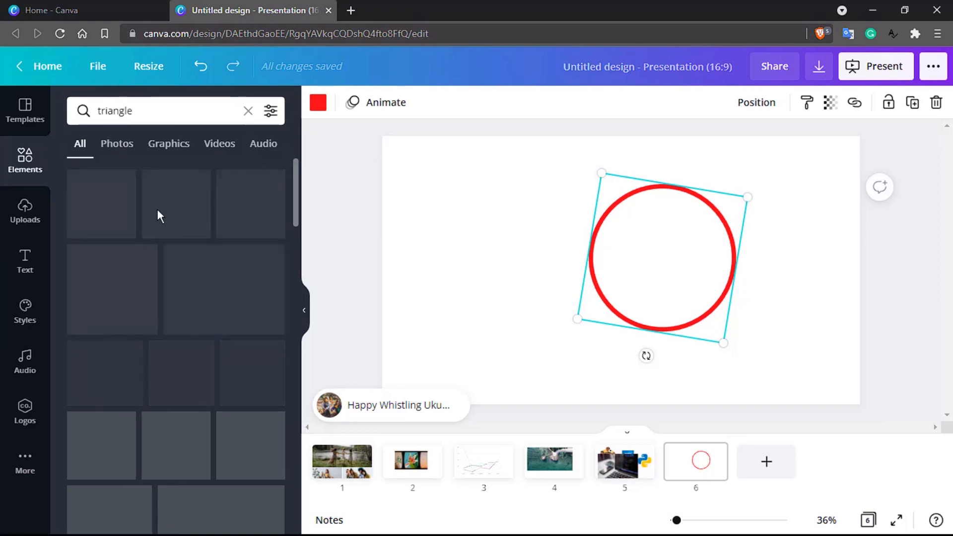
{"action": "scroll", "coordinate": [108, 301], "scroll_direction": "down", "scroll_amount": 3}
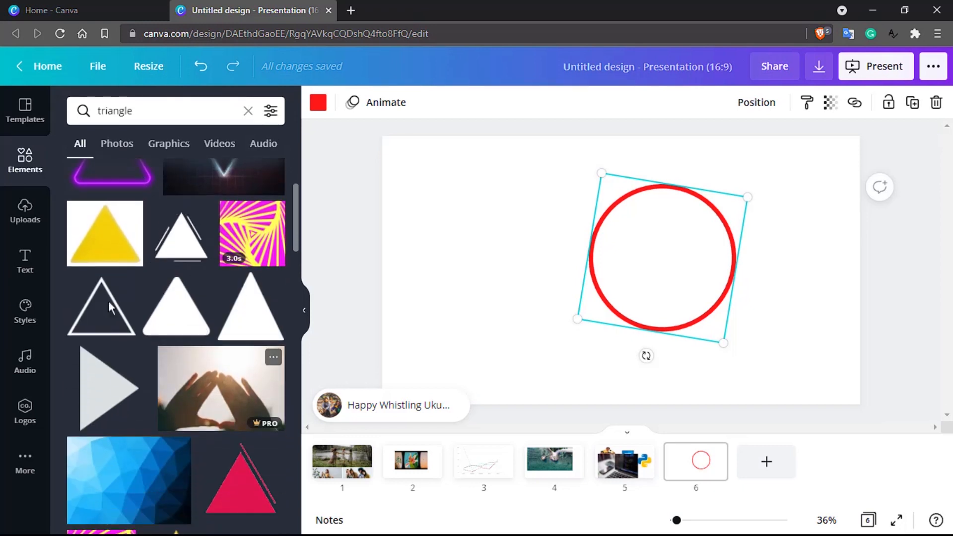
{"action": "left_click_drag", "start_coordinate": [106, 315], "coordinate": [499, 222]}
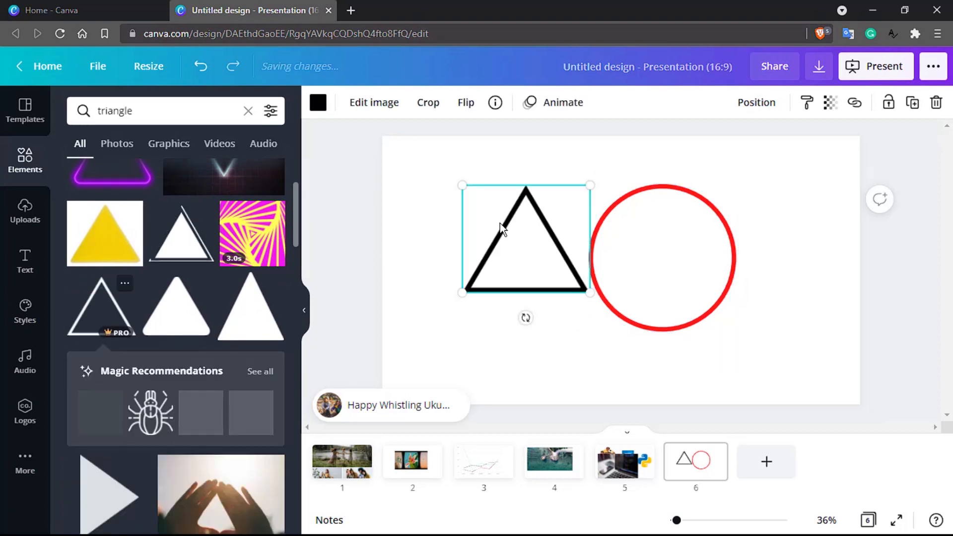
{"action": "left_click", "coordinate": [429, 102]}
{"action": "left_click_drag", "start_coordinate": [462, 293], "coordinate": [492, 293]}
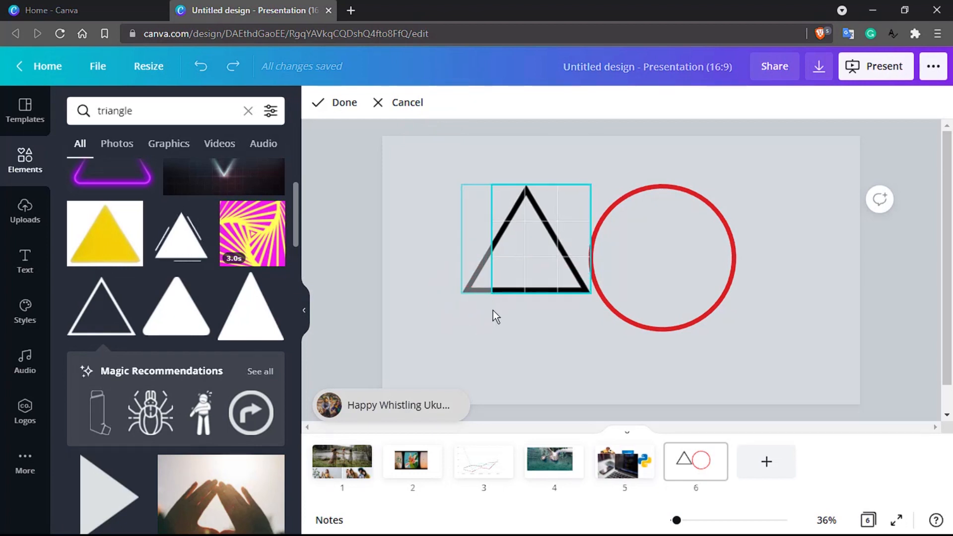
- Apply the triangle's crop and flip it horizontally toward the circle
{"action": "left_click", "coordinate": [318, 104]}
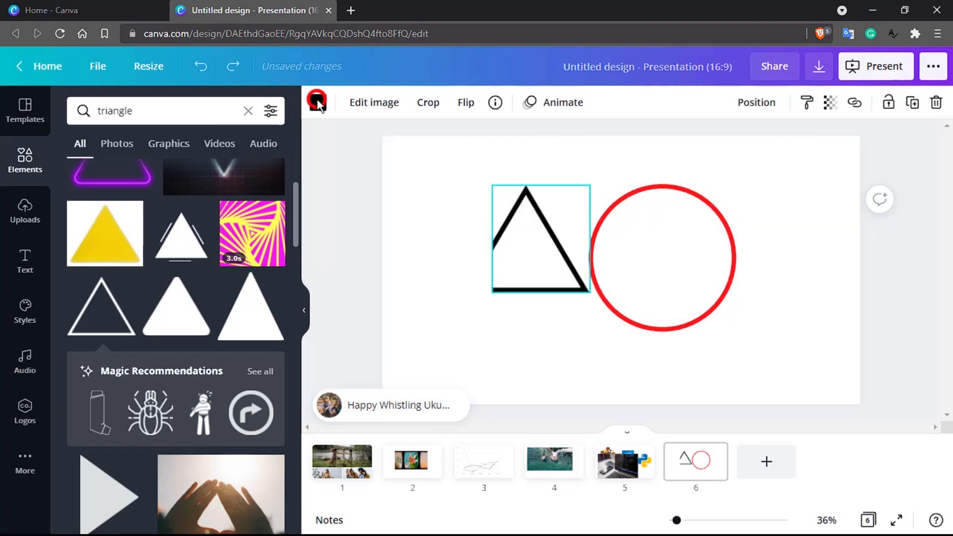
{"action": "right_click", "coordinate": [523, 228]}
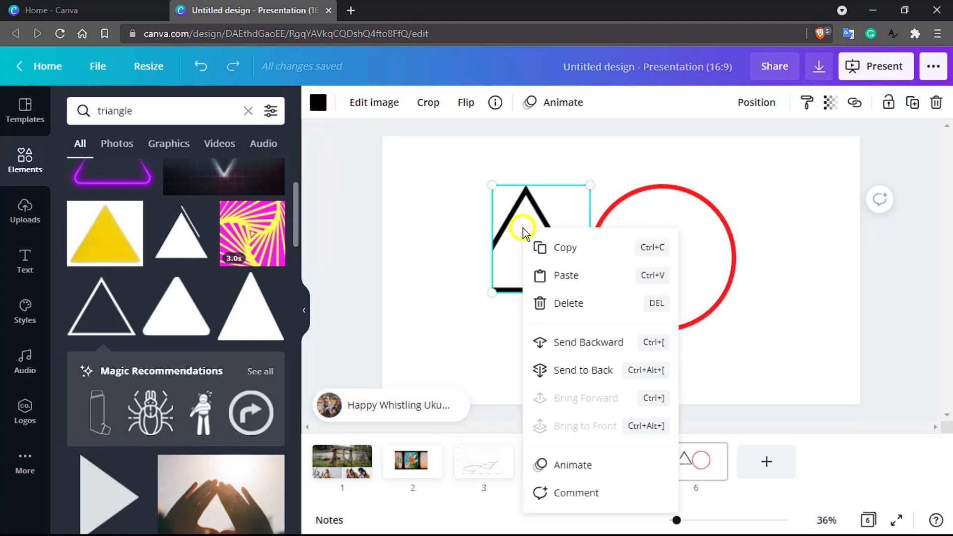
{"action": "left_click", "coordinate": [400, 243]}
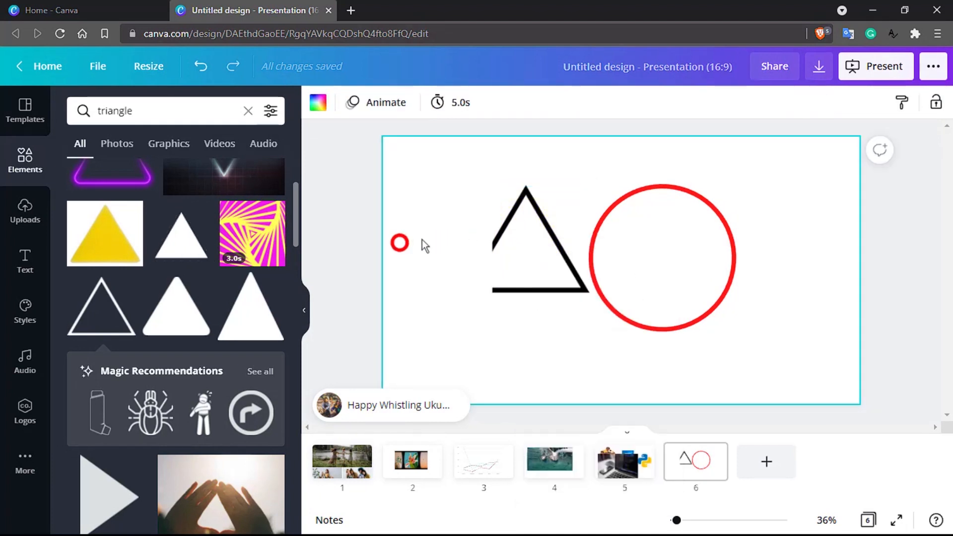
{"action": "left_click", "coordinate": [520, 220]}
{"action": "right_click", "coordinate": [522, 222]}
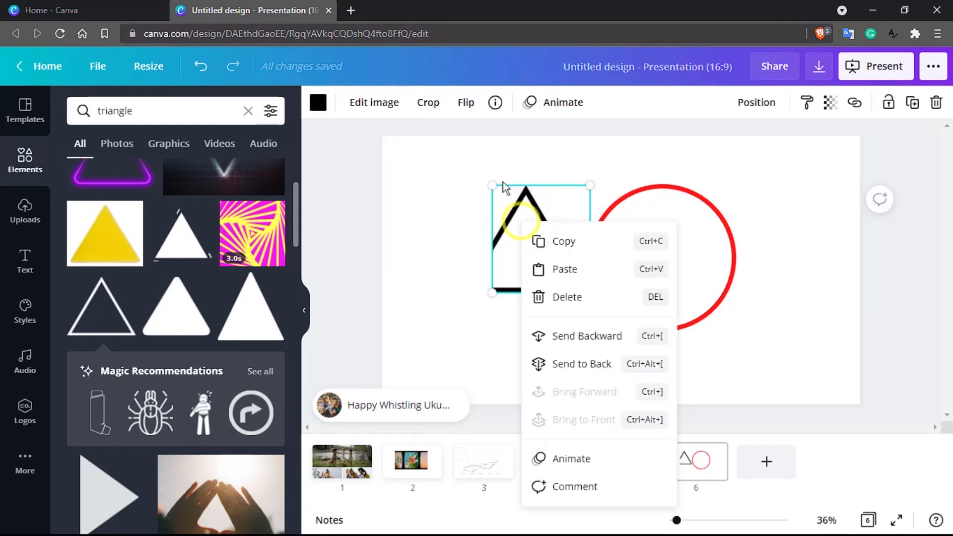
{"action": "left_click", "coordinate": [465, 103]}
{"action": "left_click", "coordinate": [481, 140]}
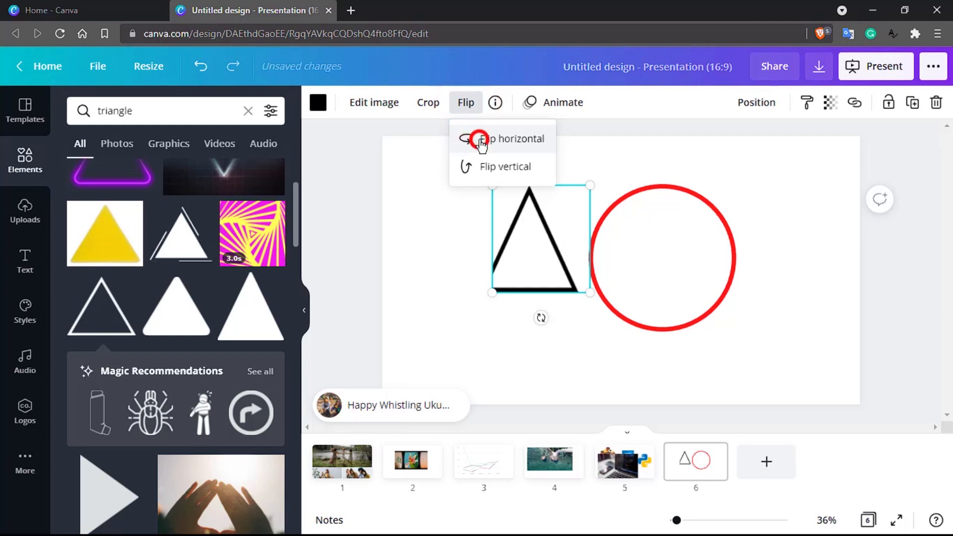
{"action": "left_click", "coordinate": [463, 278]}
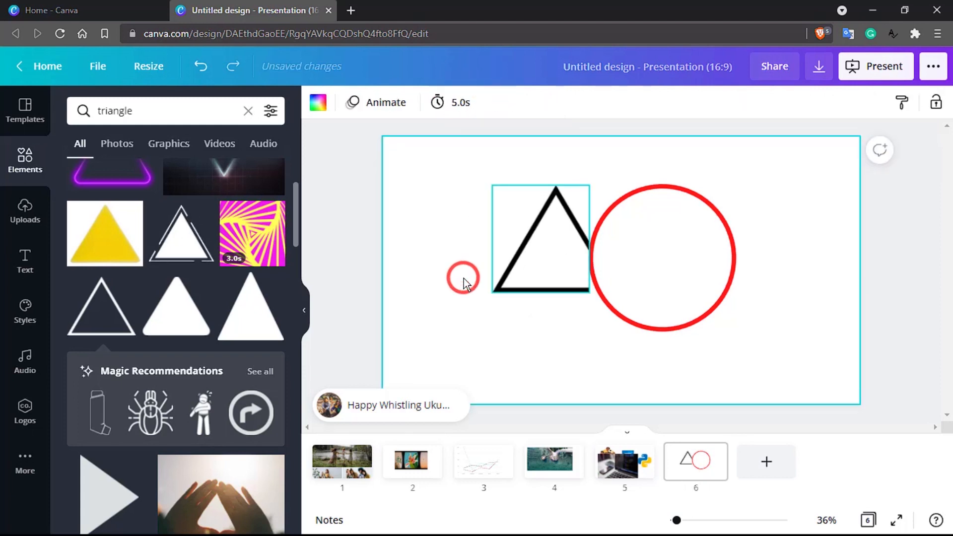
- Flip the triangle vertically and then back again, leaving it upright
{"action": "left_click", "coordinate": [370, 189]}
{"action": "left_click", "coordinate": [550, 226]}
{"action": "left_click", "coordinate": [469, 103]}
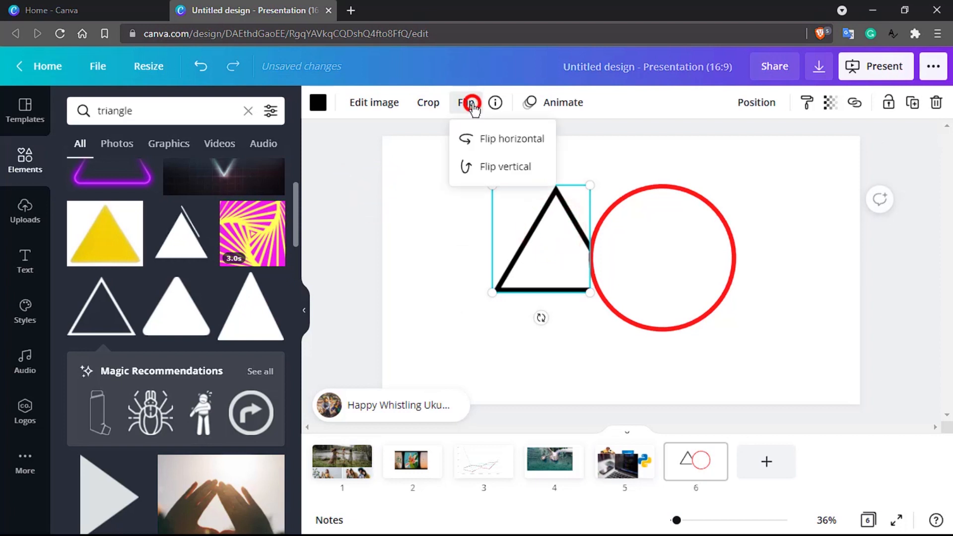
{"action": "left_click", "coordinate": [487, 166]}
{"action": "left_click", "coordinate": [491, 312]}
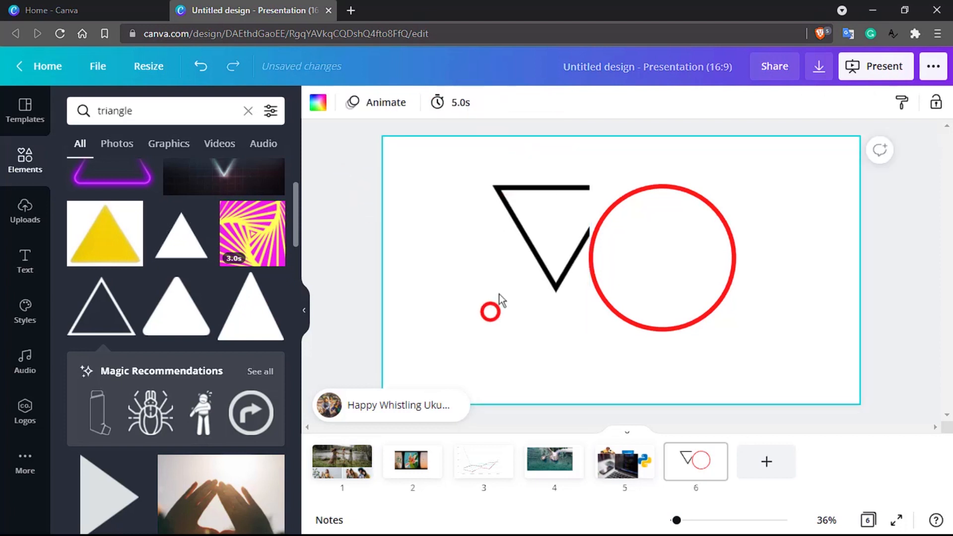
{"action": "left_click", "coordinate": [527, 228]}
{"action": "left_click", "coordinate": [465, 103]}
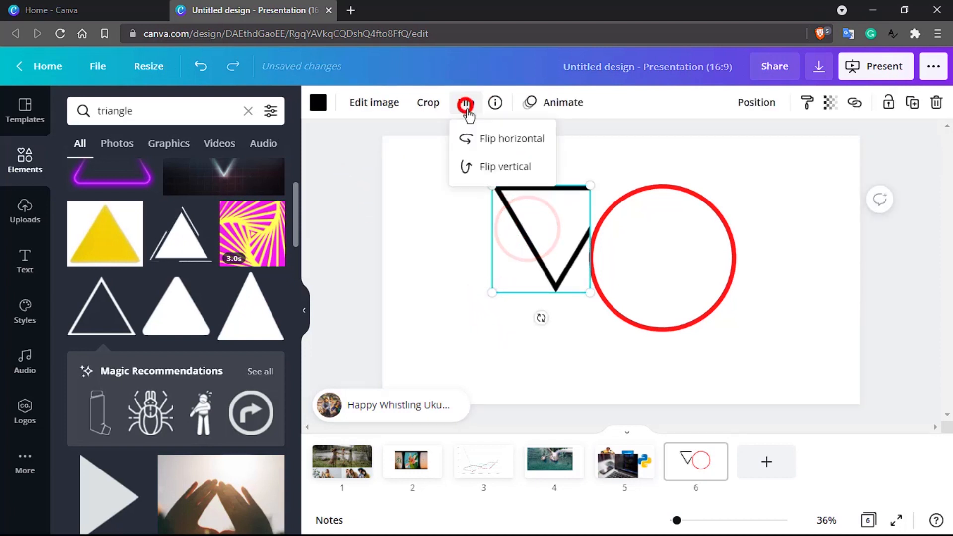
{"action": "left_click", "coordinate": [489, 166]}
{"action": "left_click", "coordinate": [314, 103]}
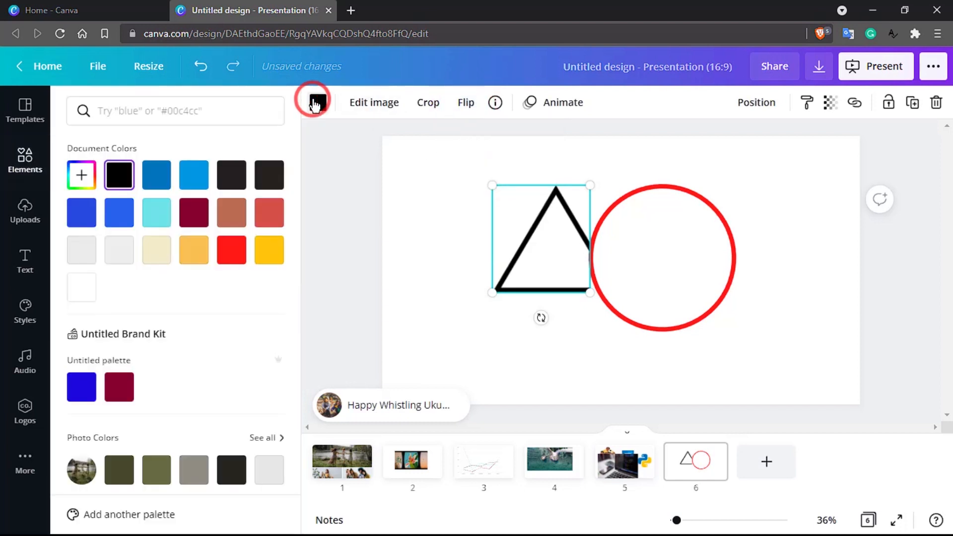
- Colour the triangle red and replace black with red on every page
{"action": "left_click", "coordinate": [229, 248]}
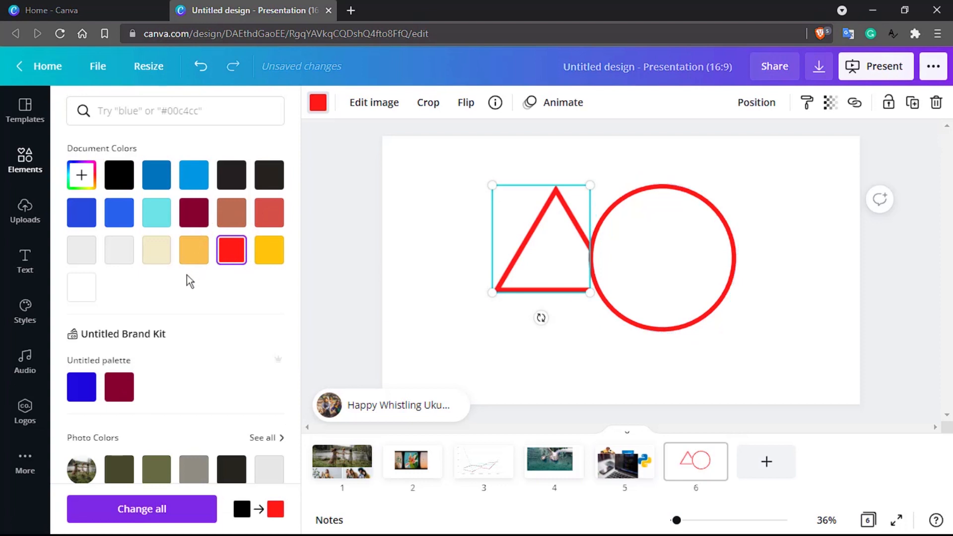
{"action": "scroll", "coordinate": [187, 275], "scroll_direction": "down", "scroll_amount": 5}
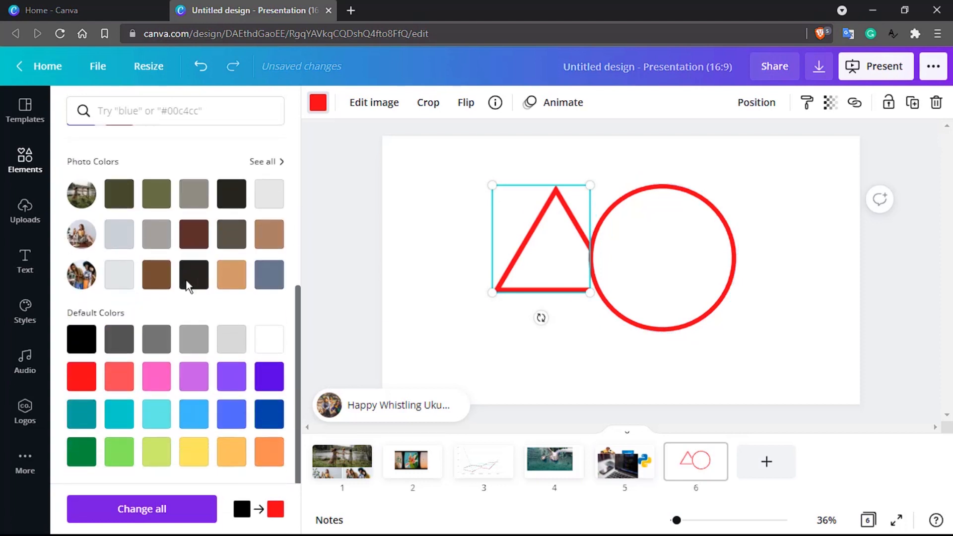
{"action": "left_click", "coordinate": [188, 518]}
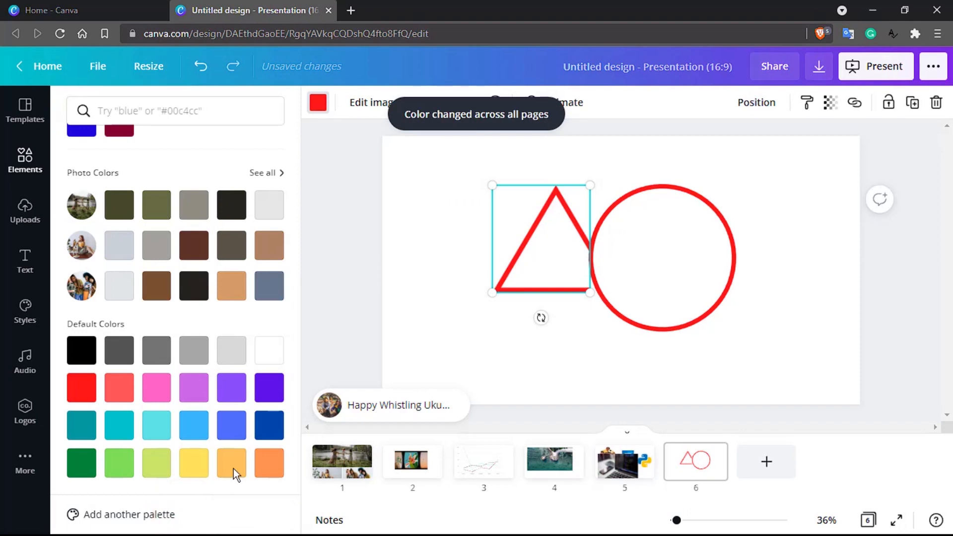
{"action": "left_click", "coordinate": [449, 269]}
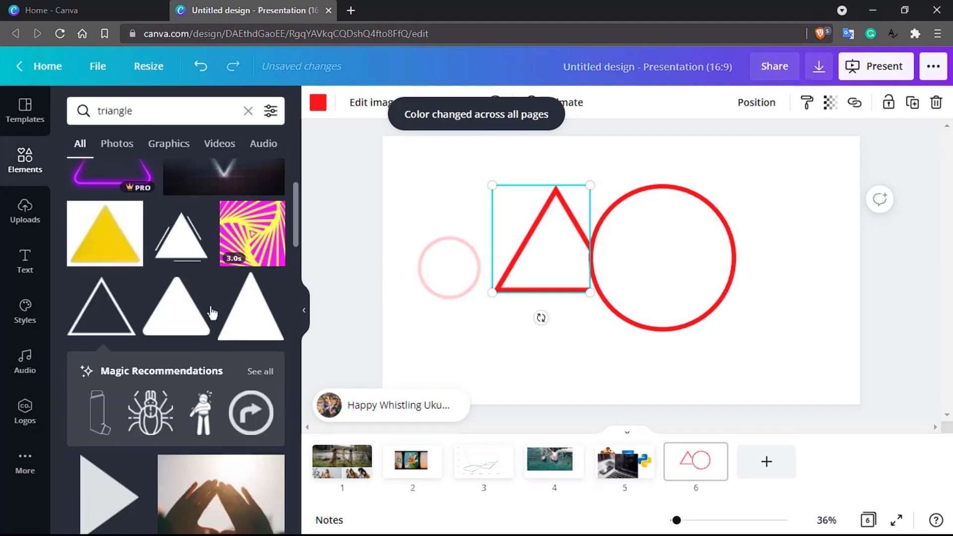
- Place a white triangle on slide 6, then delete it
{"action": "scroll", "coordinate": [142, 323], "scroll_direction": "down", "scroll_amount": 4}
{"action": "scroll", "coordinate": [142, 323], "scroll_direction": "up", "scroll_amount": 5}
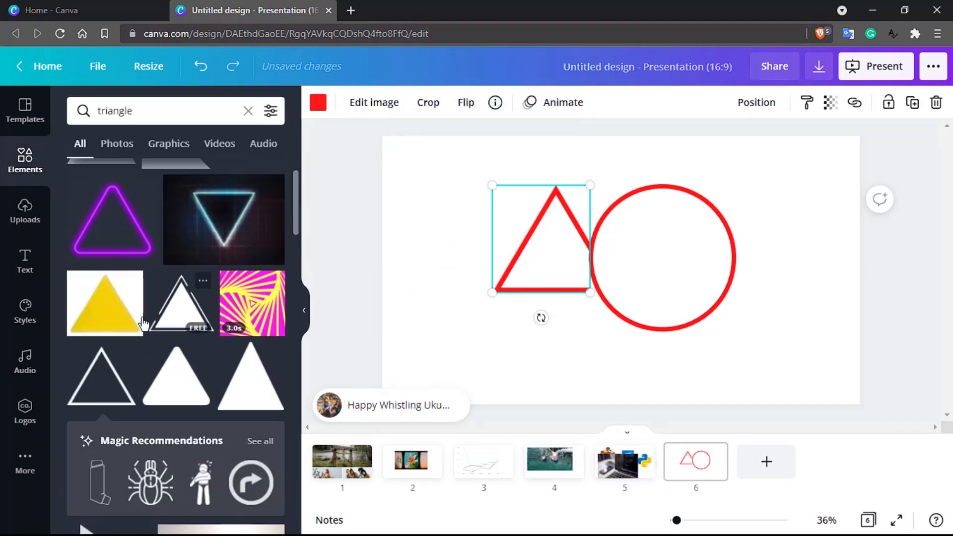
{"action": "left_click_drag", "start_coordinate": [173, 301], "coordinate": [473, 302]}
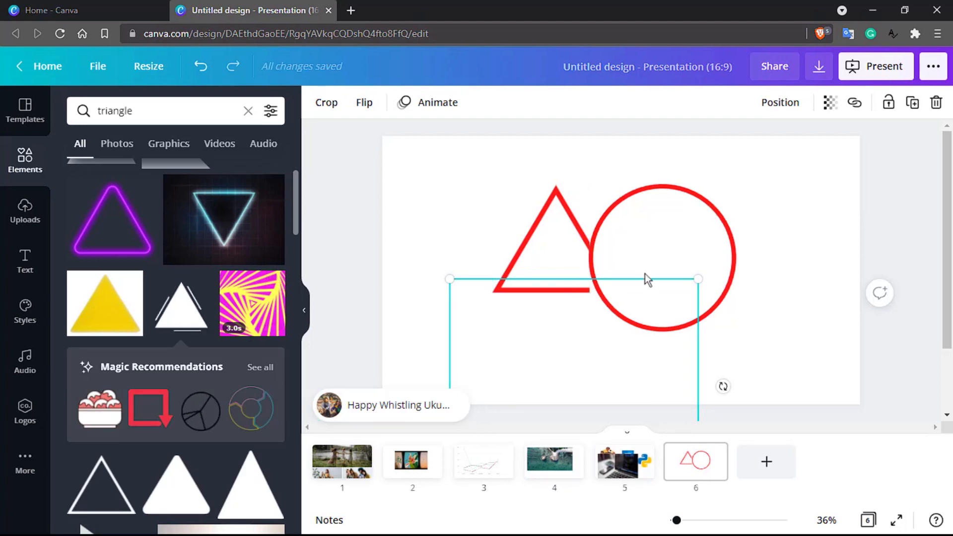
{"action": "key", "text": "Delete"}
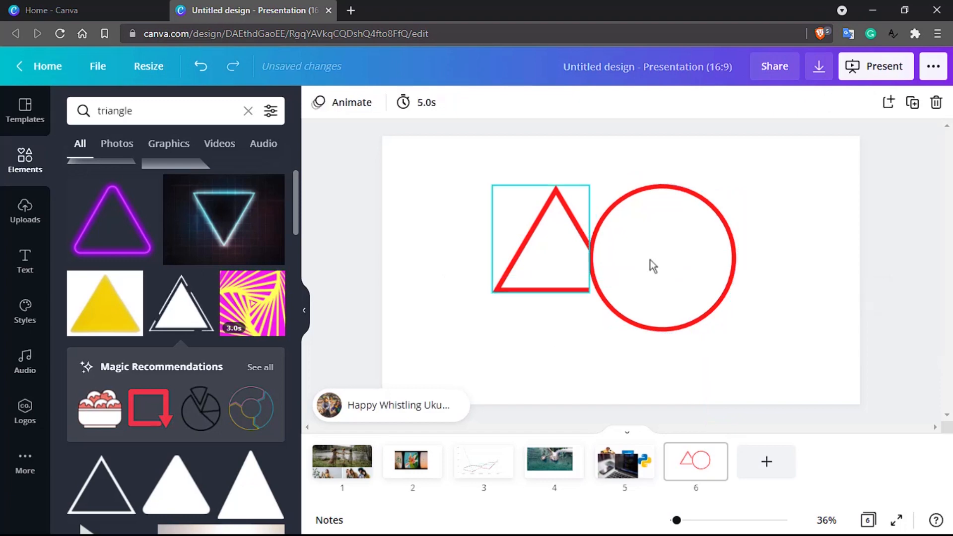
- Clear the triangle search and browse the general Elements library
{"action": "scroll", "coordinate": [126, 343], "scroll_direction": "down", "scroll_amount": 5}
{"action": "scroll", "coordinate": [127, 347], "scroll_direction": "up", "scroll_amount": 5}
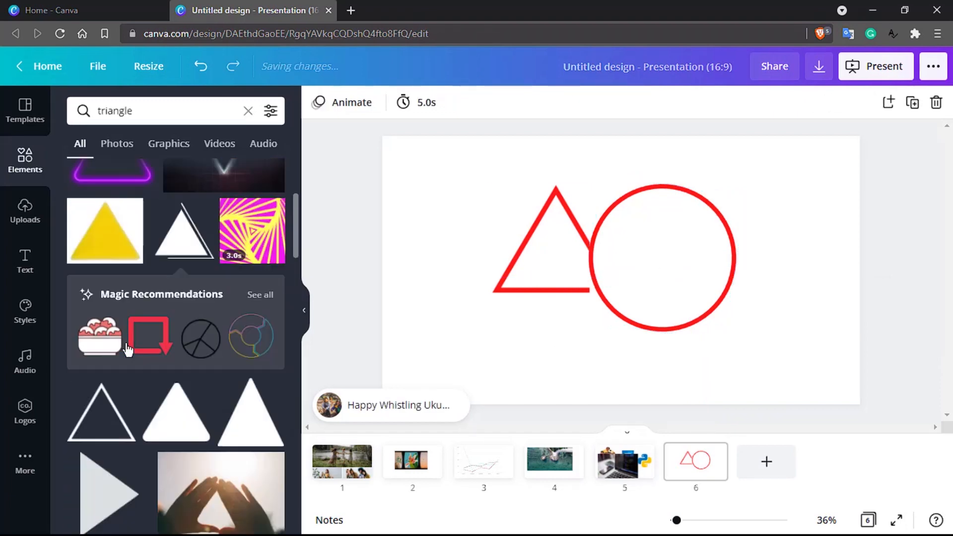
{"action": "left_click", "coordinate": [17, 168]}
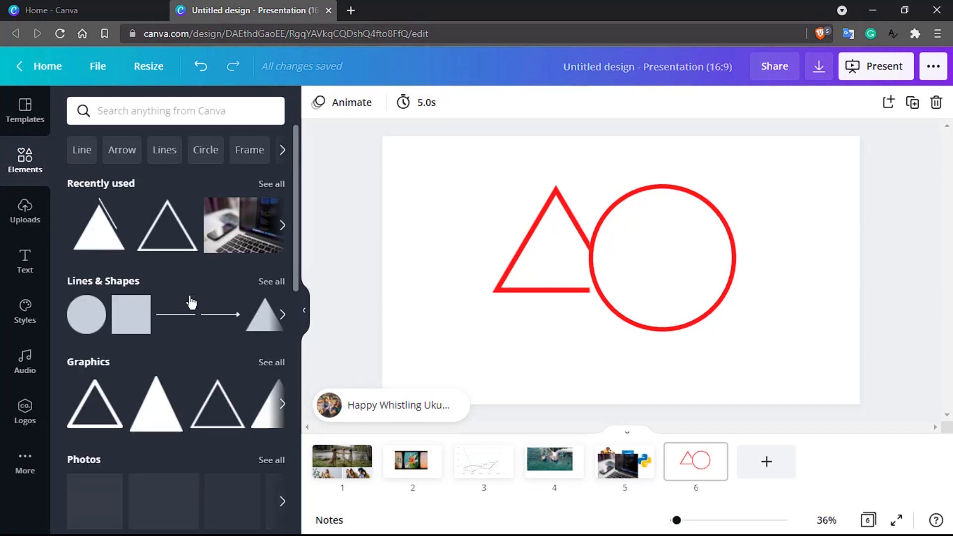
{"action": "scroll", "coordinate": [191, 301], "scroll_direction": "down", "scroll_amount": 5}
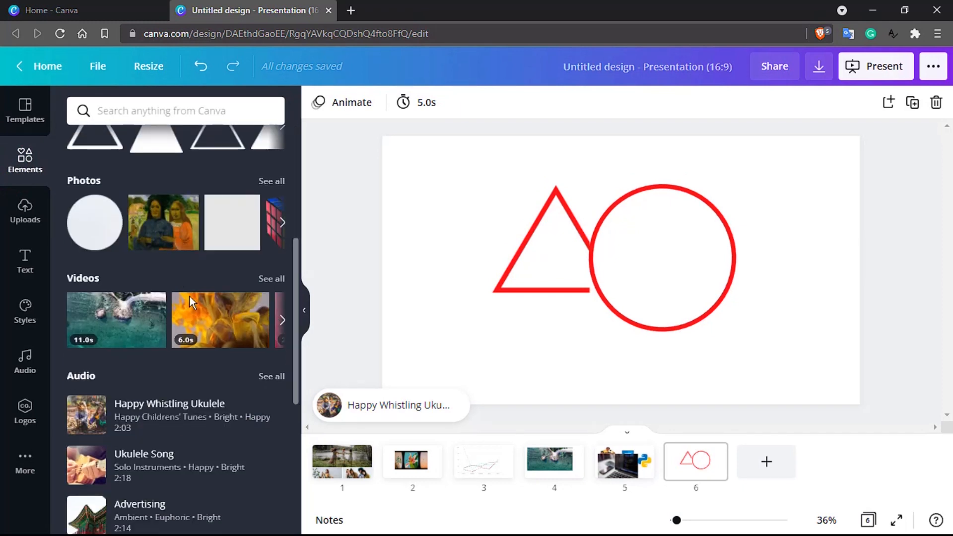
{"action": "scroll", "coordinate": [189, 296], "scroll_direction": "down", "scroll_amount": 3}
{"action": "scroll", "coordinate": [190, 301], "scroll_direction": "down", "scroll_amount": 3}
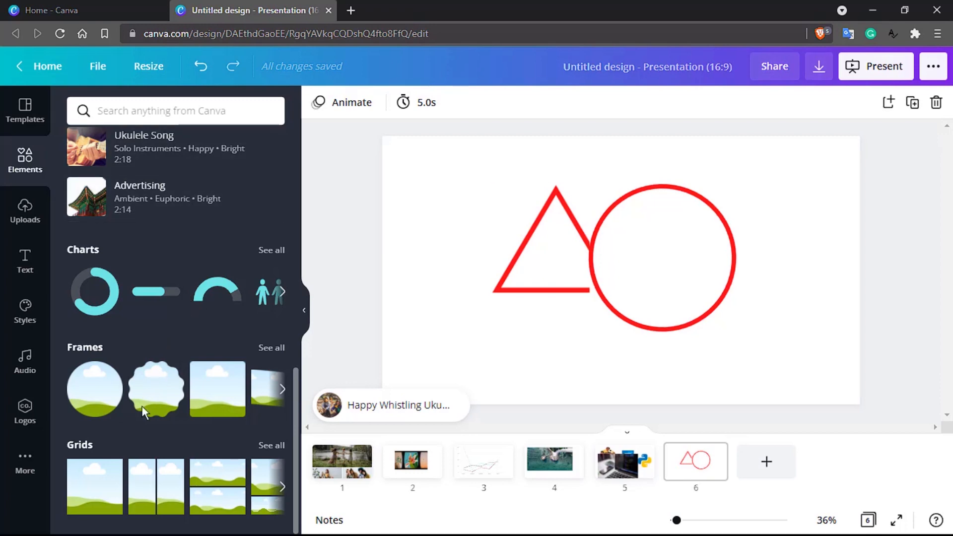
{"action": "scroll", "coordinate": [124, 446], "scroll_direction": "up", "scroll_amount": 10}
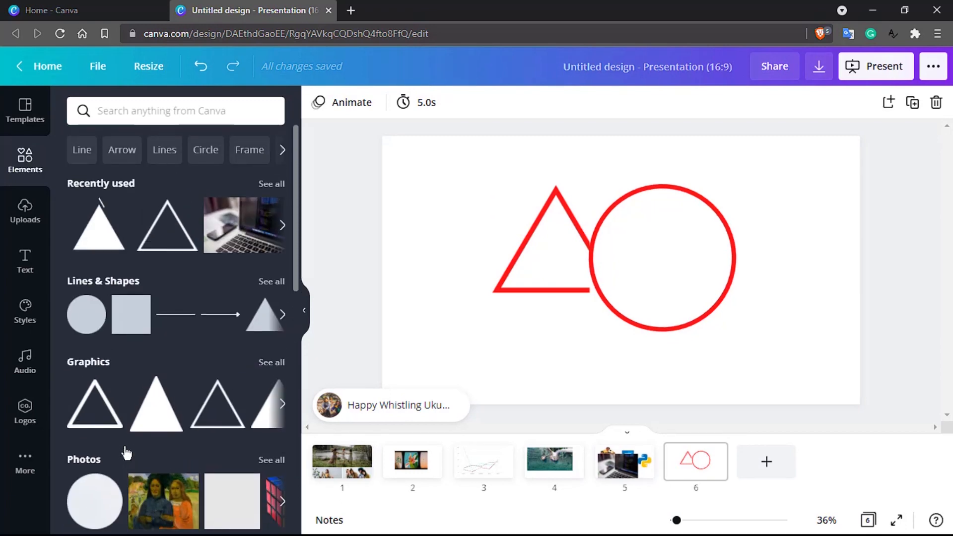